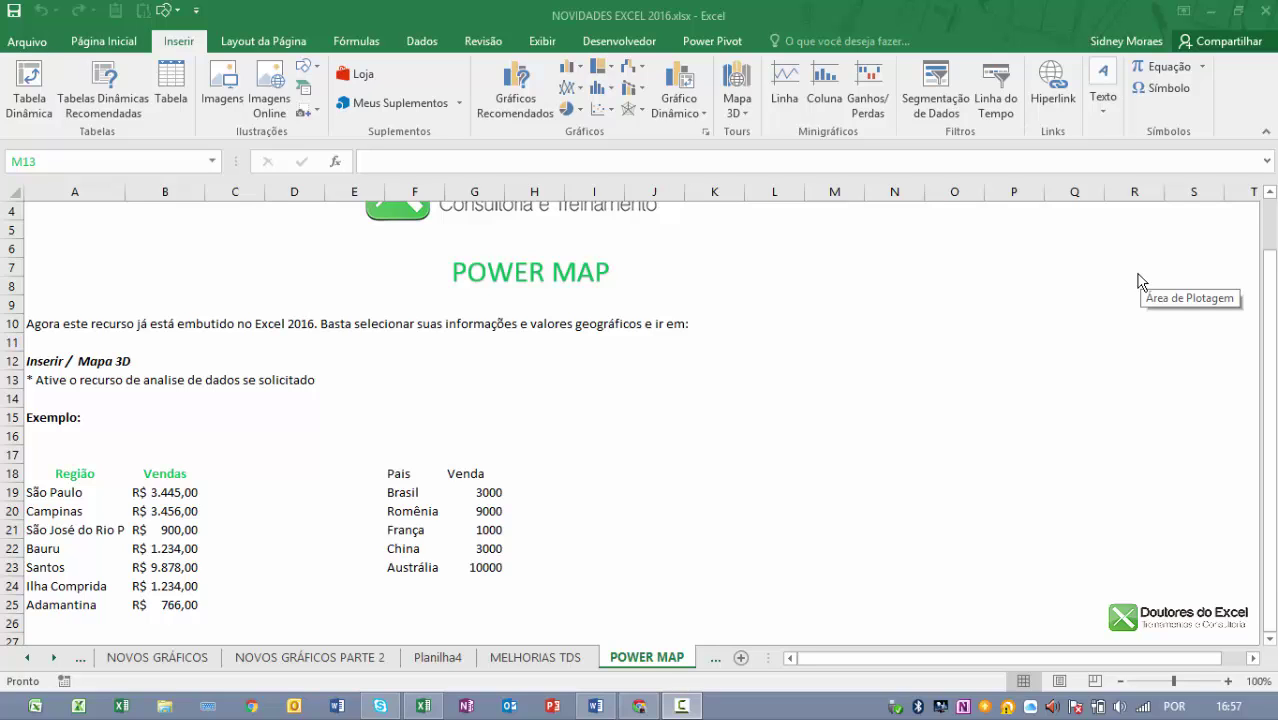
Open and close the Insert 3D Map dropdown options a few times.
left_click(737, 108)
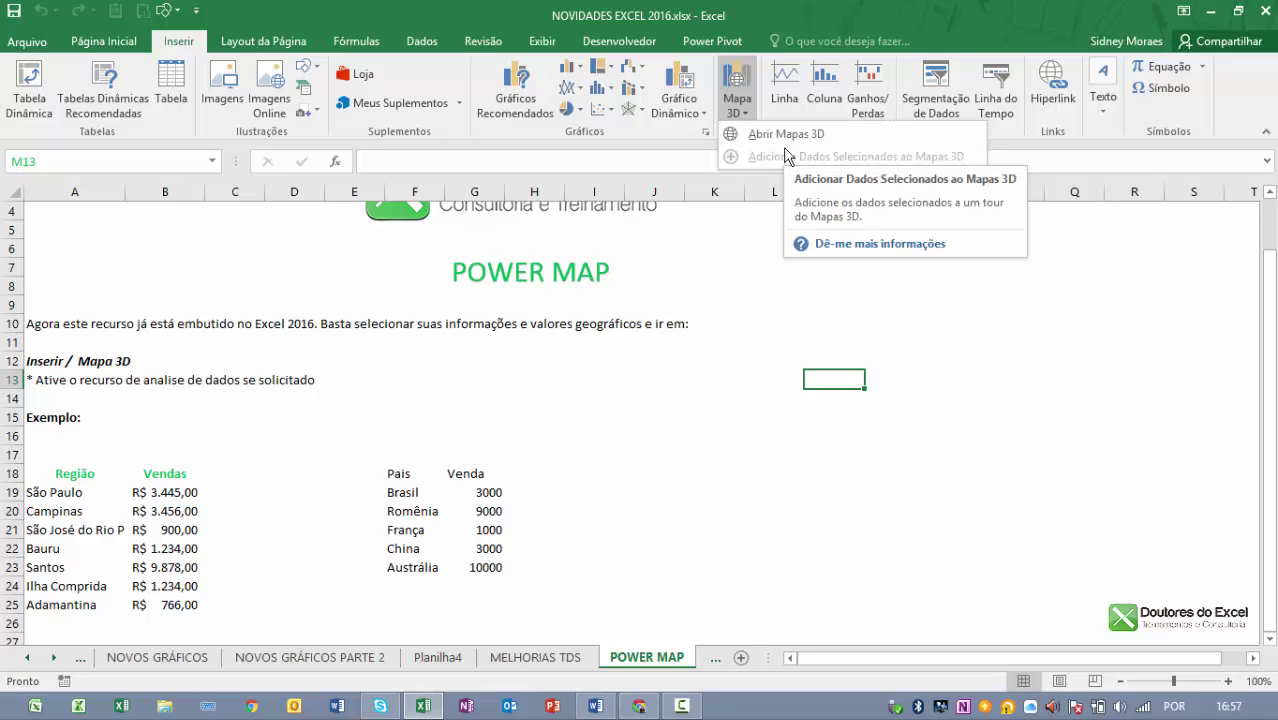
left_click(200, 43)
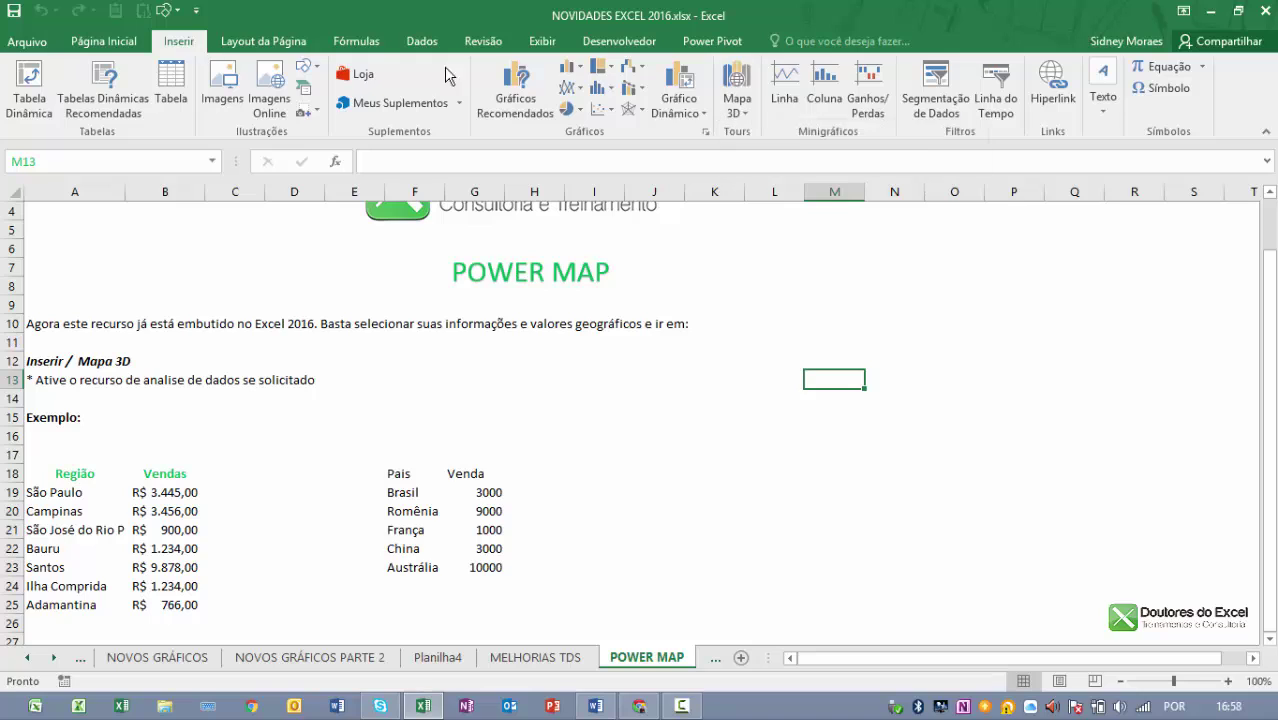
left_click(737, 108)
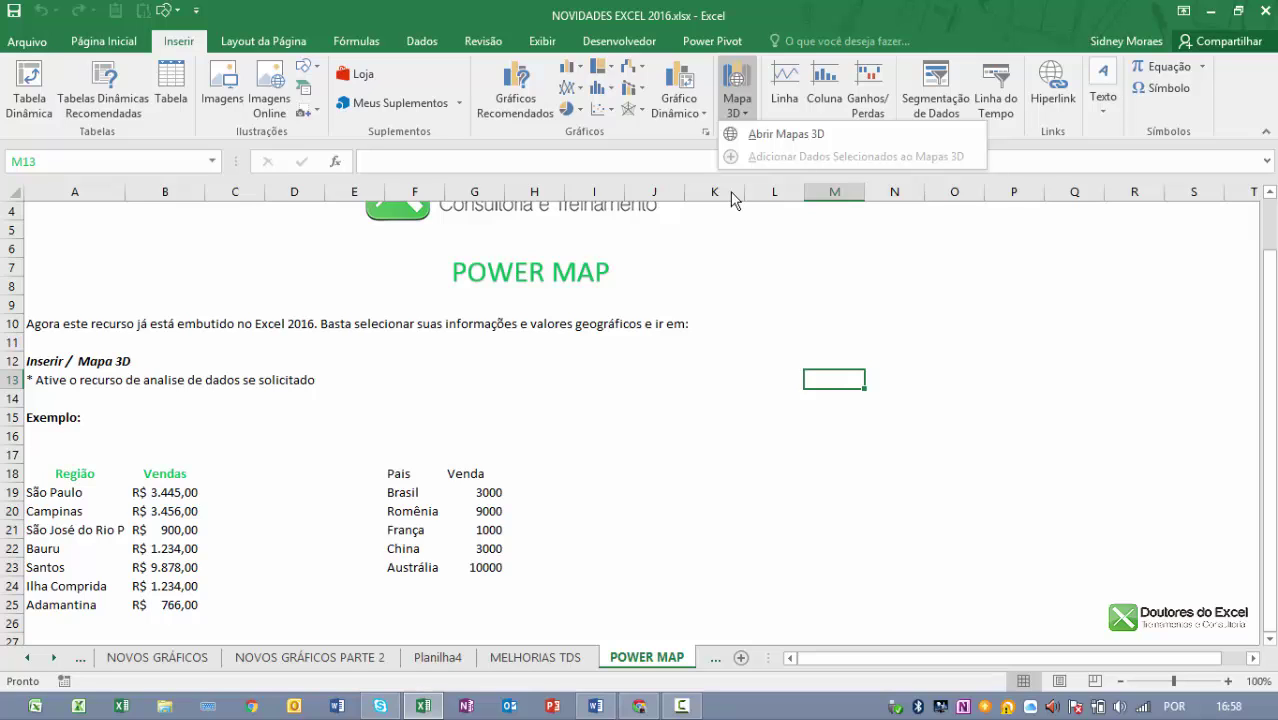
left_click(733, 288)
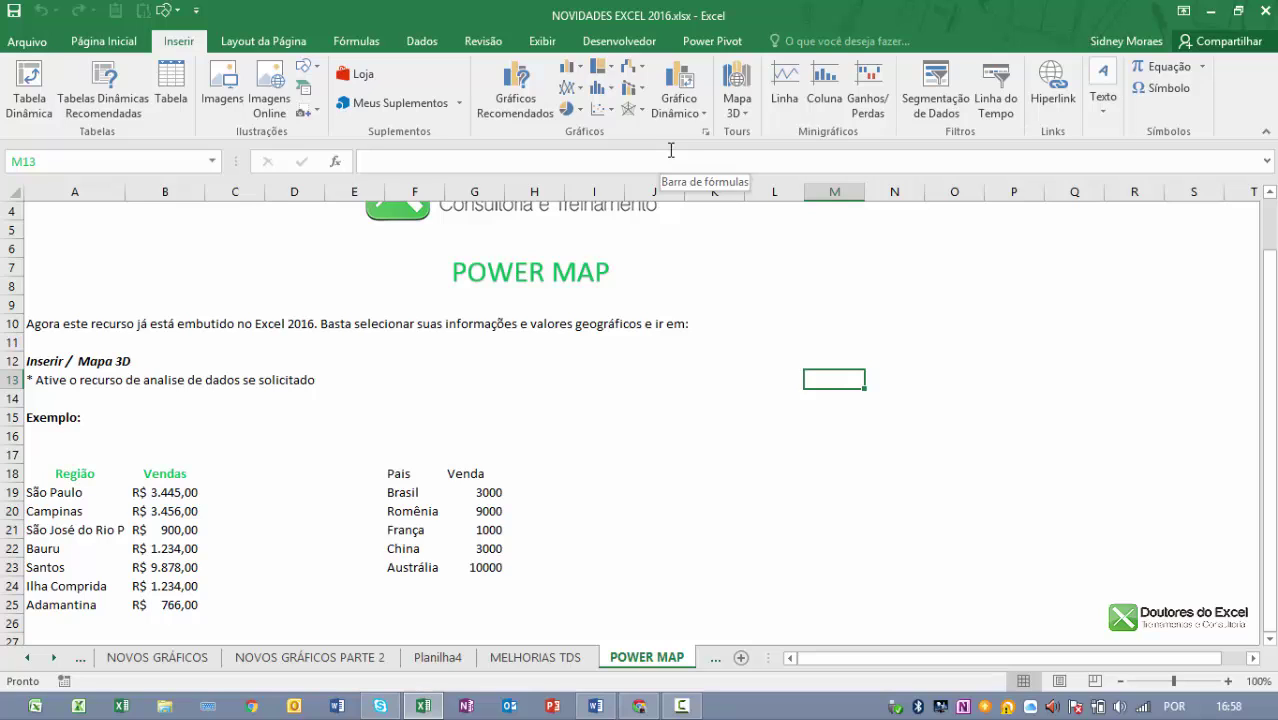
left_click(737, 118)
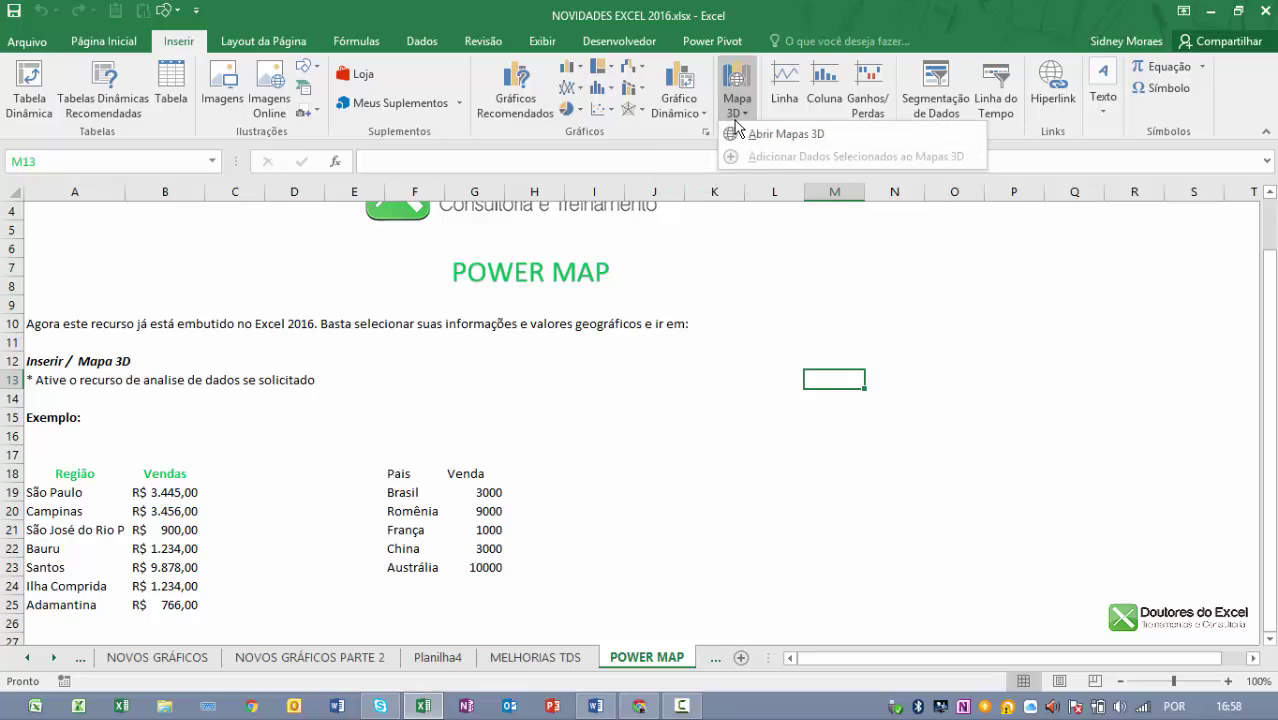
left_click(948, 378)
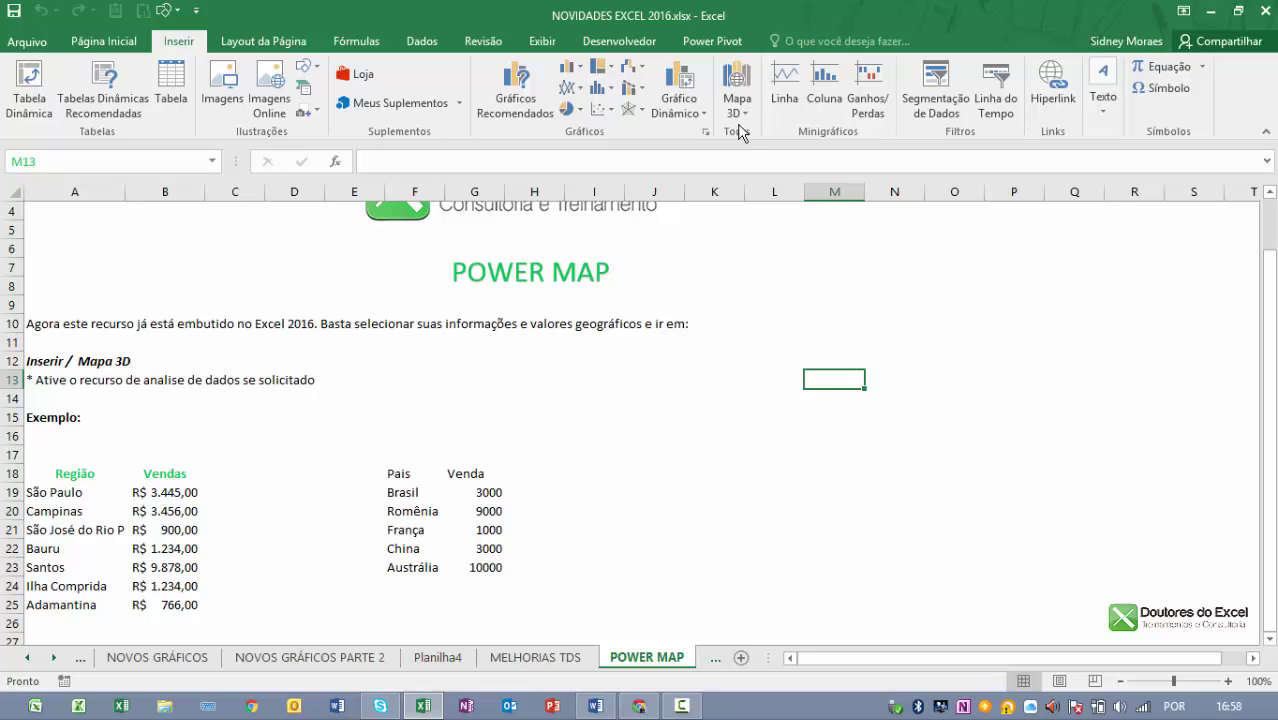
Select the Região/Vendas table A18:B25 with headers and show the 3D Map options.
left_click(720, 430)
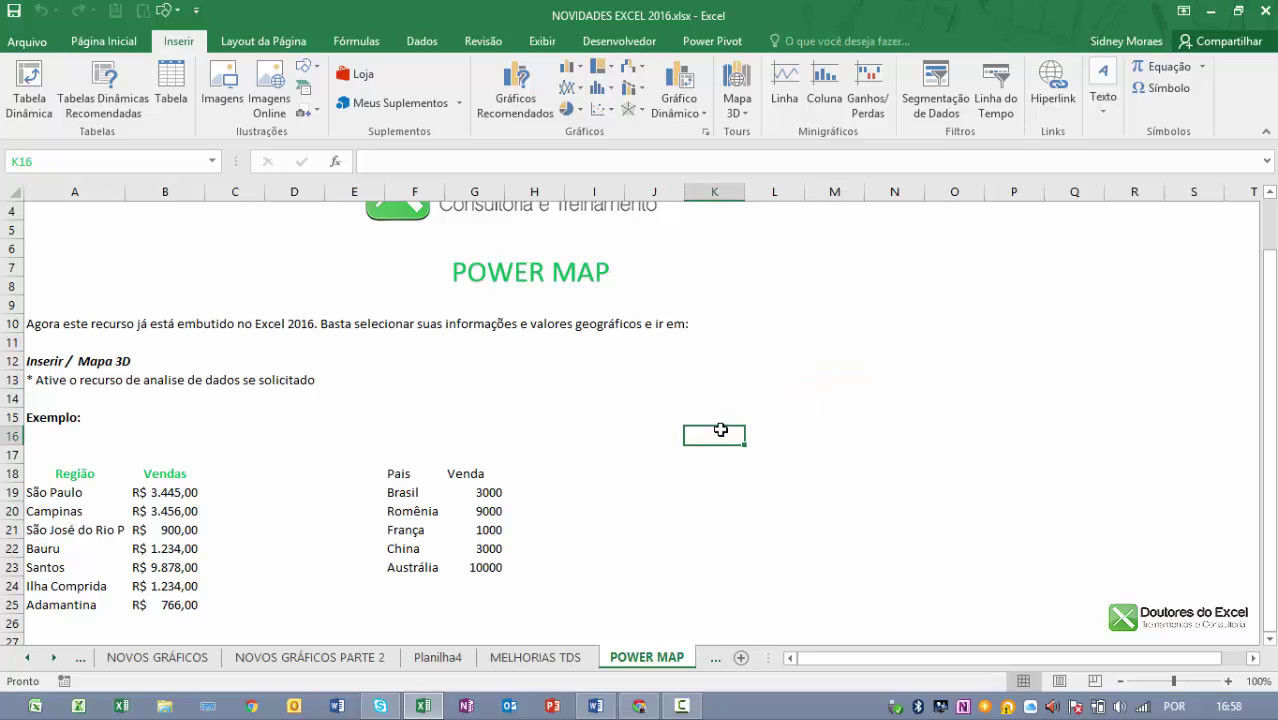
scroll(720, 430, "down", 1)
scroll(720, 430, "down", 1)
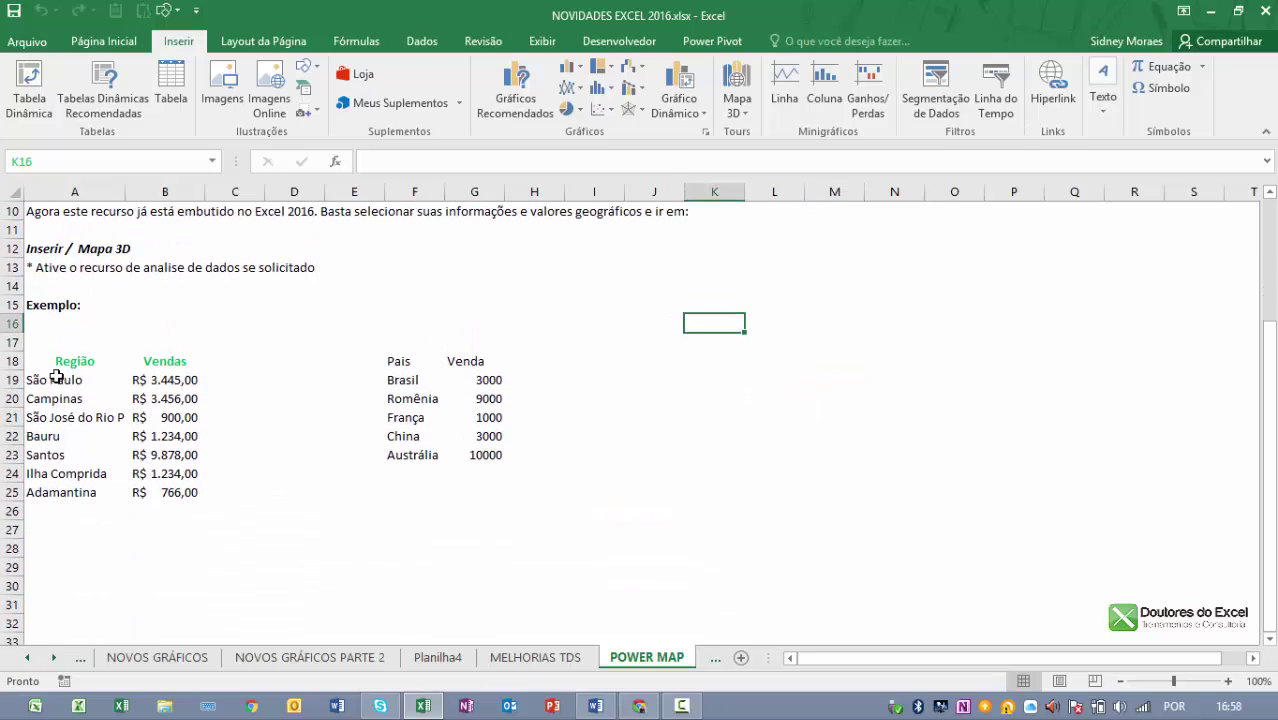
left_click_drag(57, 379, 160, 492)
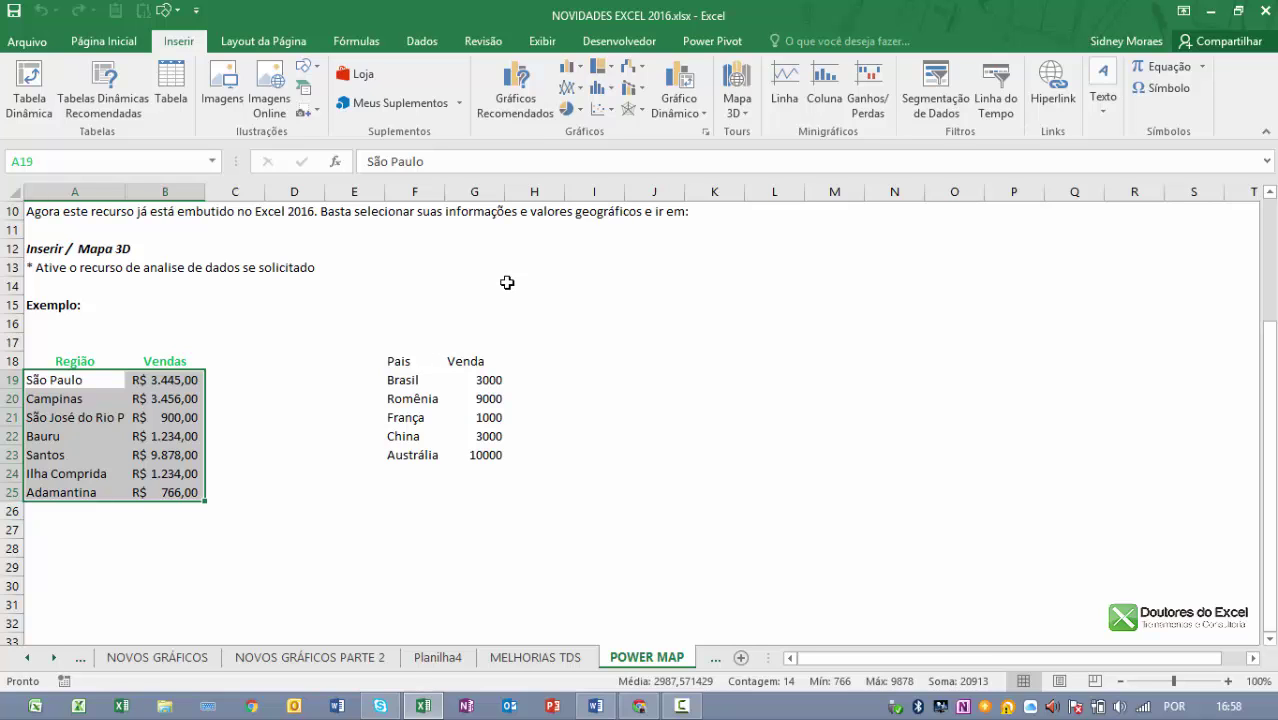
mouse_move(86, 361)
left_mouse_down()
mouse_move(164, 379)
mouse_move(182, 492)
left_mouse_up()
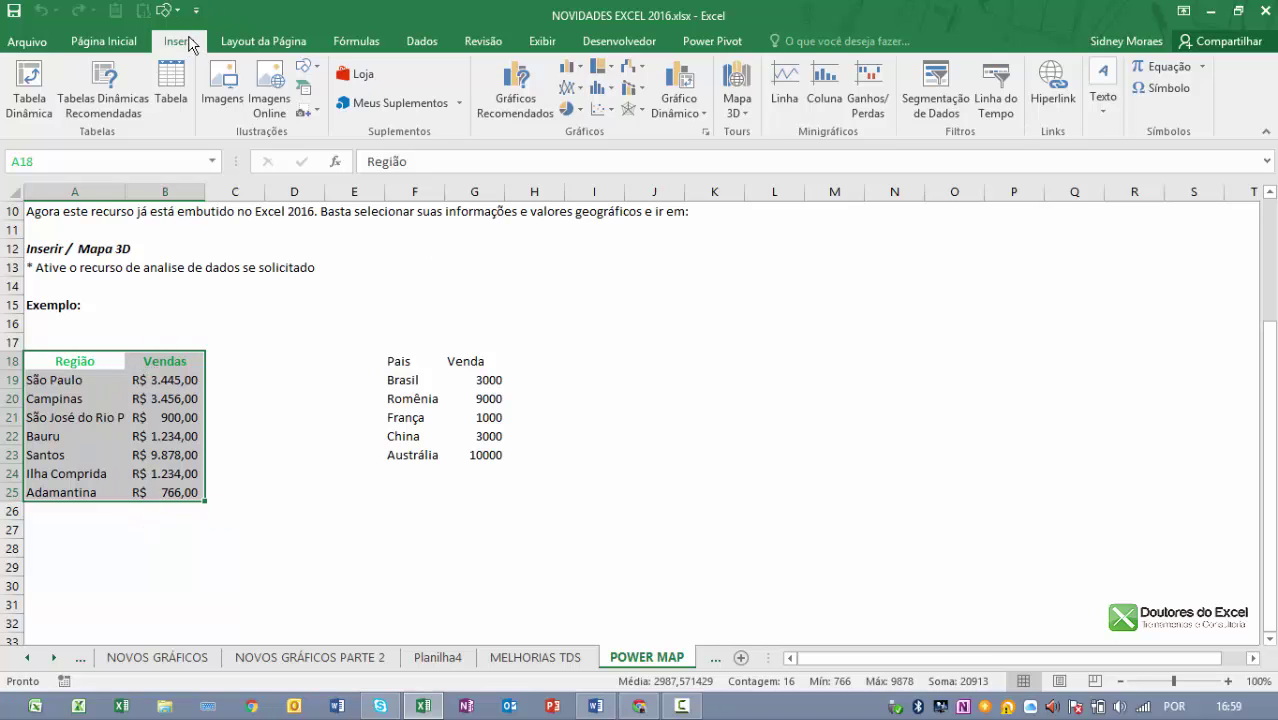
left_click(737, 105)
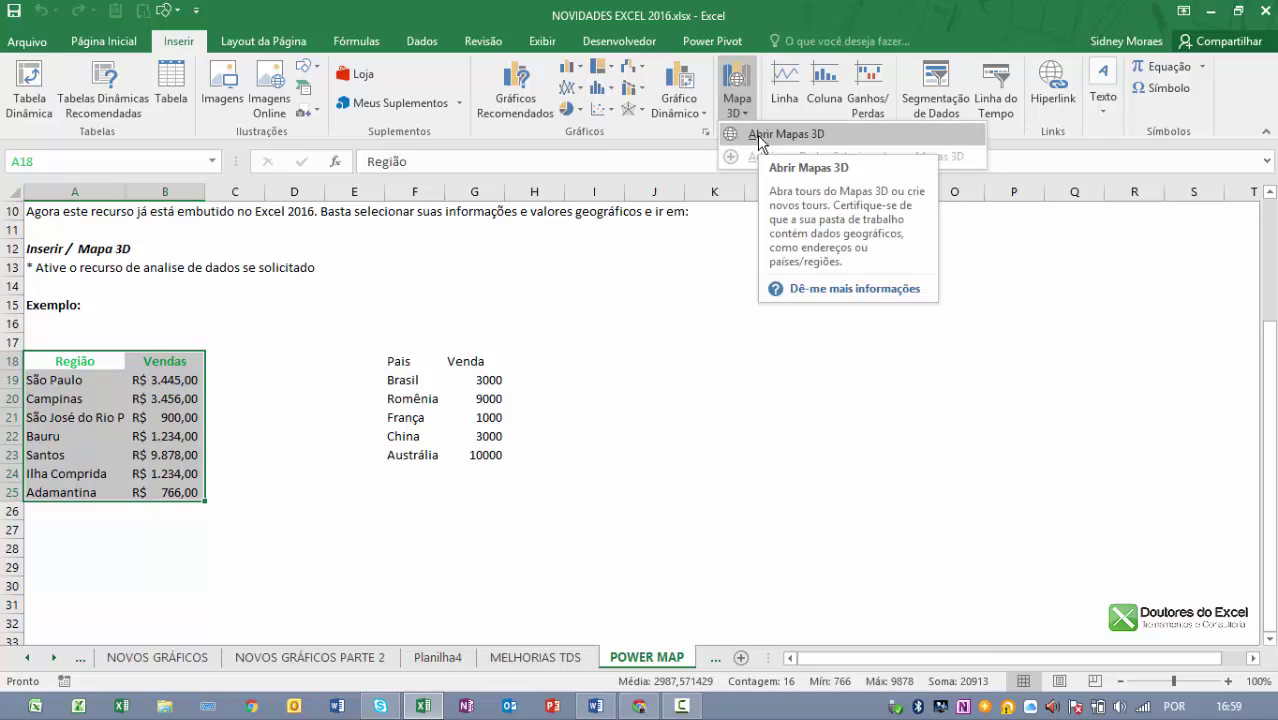
Launch 3D Maps from the selected Região/Vendas table, creating Tour 1 with Camada 1.
left_click(759, 141)
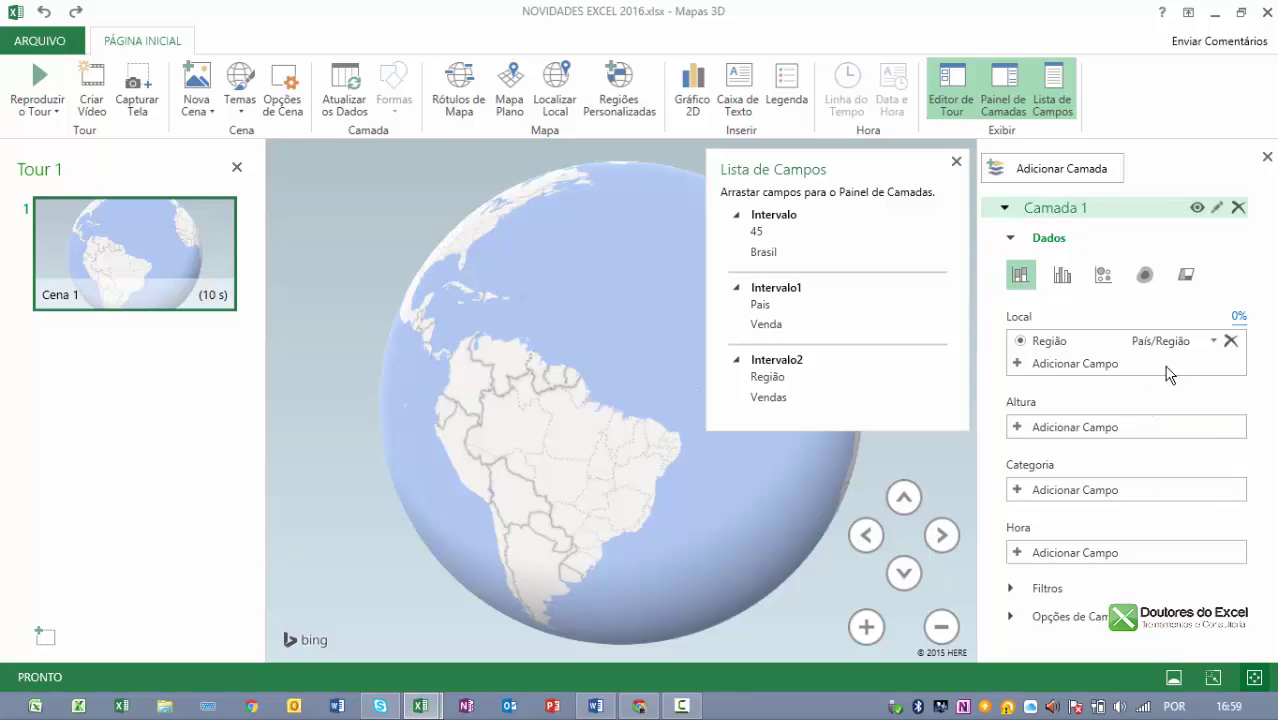
Change Região's location type from País/Região to Cidade to plot the cities.
left_click(1215, 341)
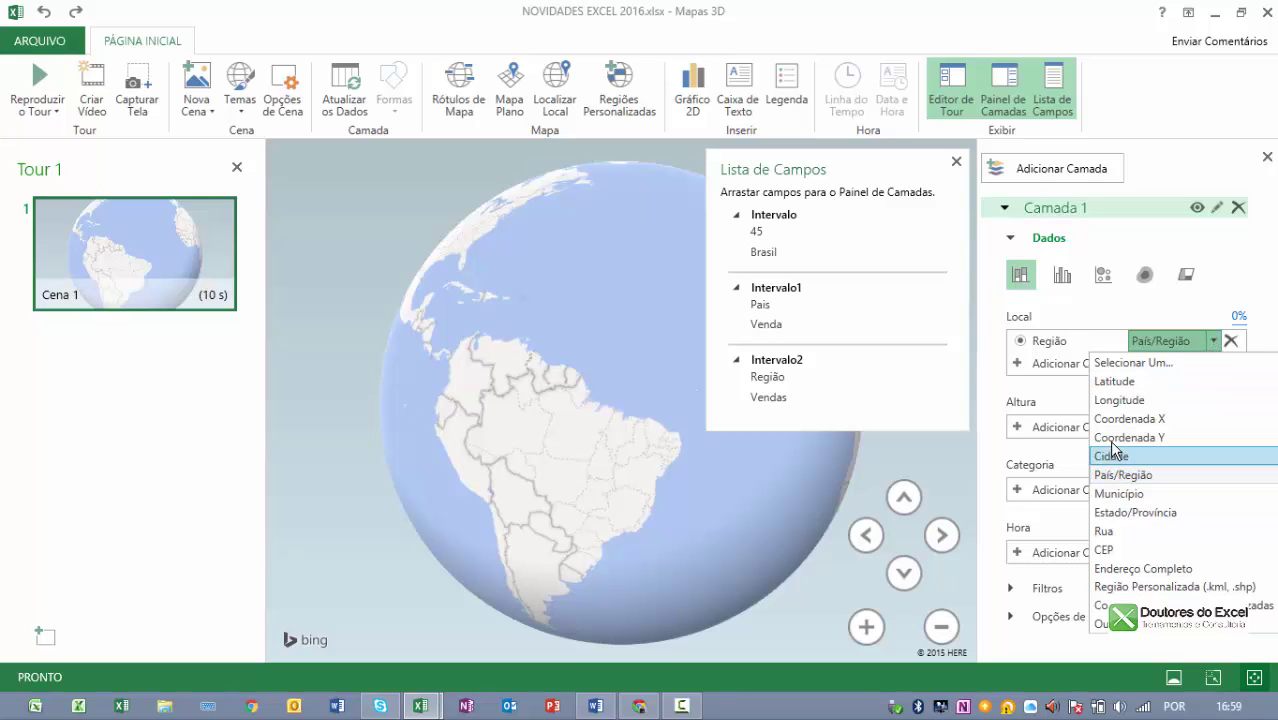
left_click(1112, 456)
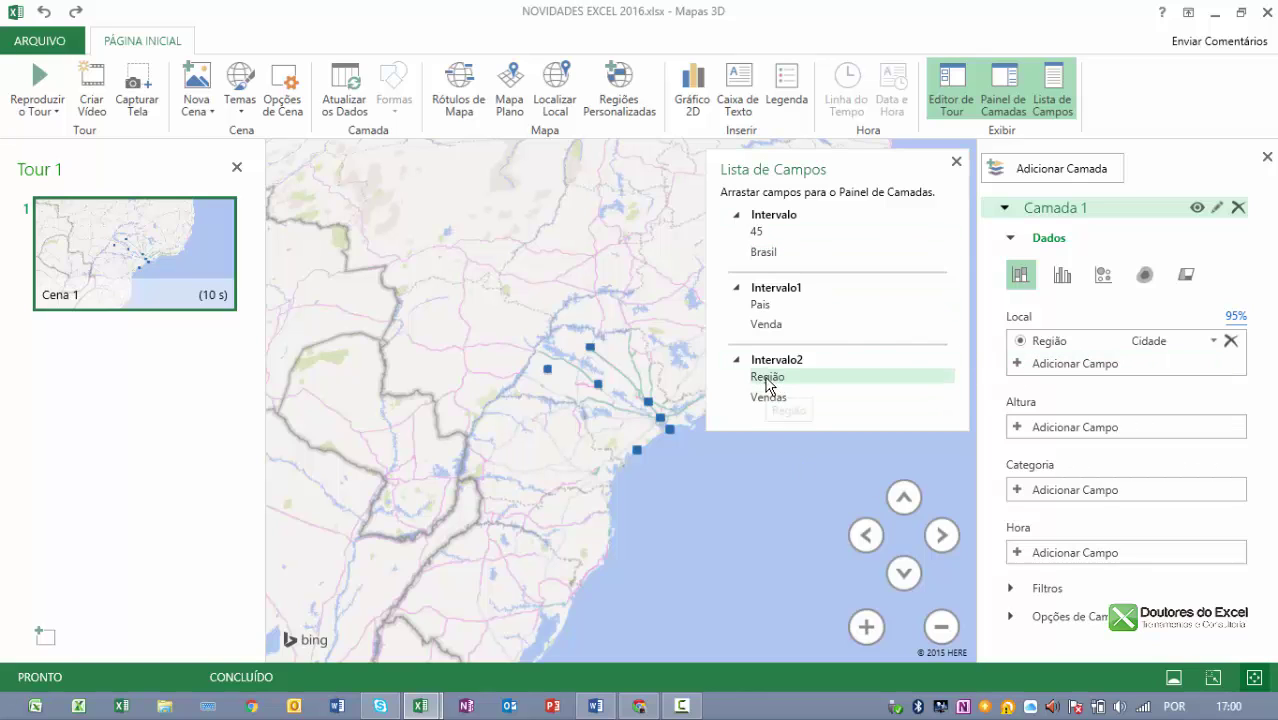
mouse_move(768, 377)
left_mouse_down()
mouse_move(1058, 336)
mouse_move(773, 375)
left_mouse_up()
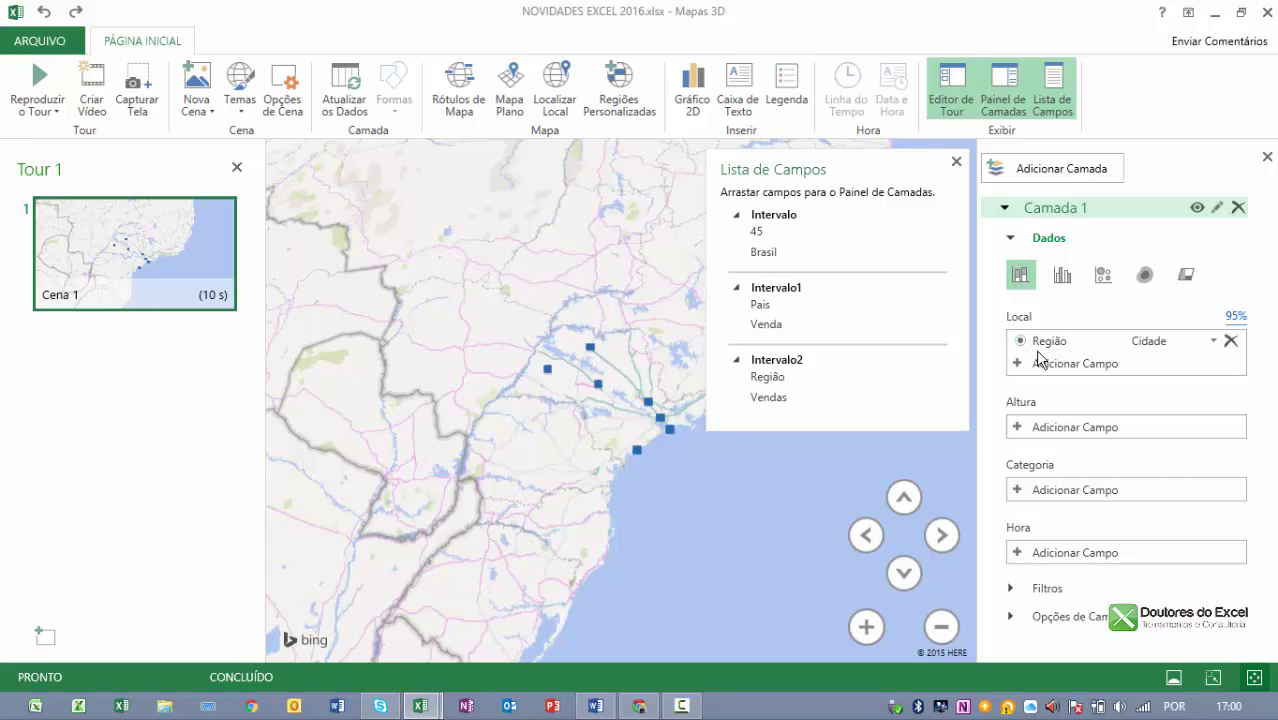
Browse the location field list and close it without adding a field.
left_click(1028, 367)
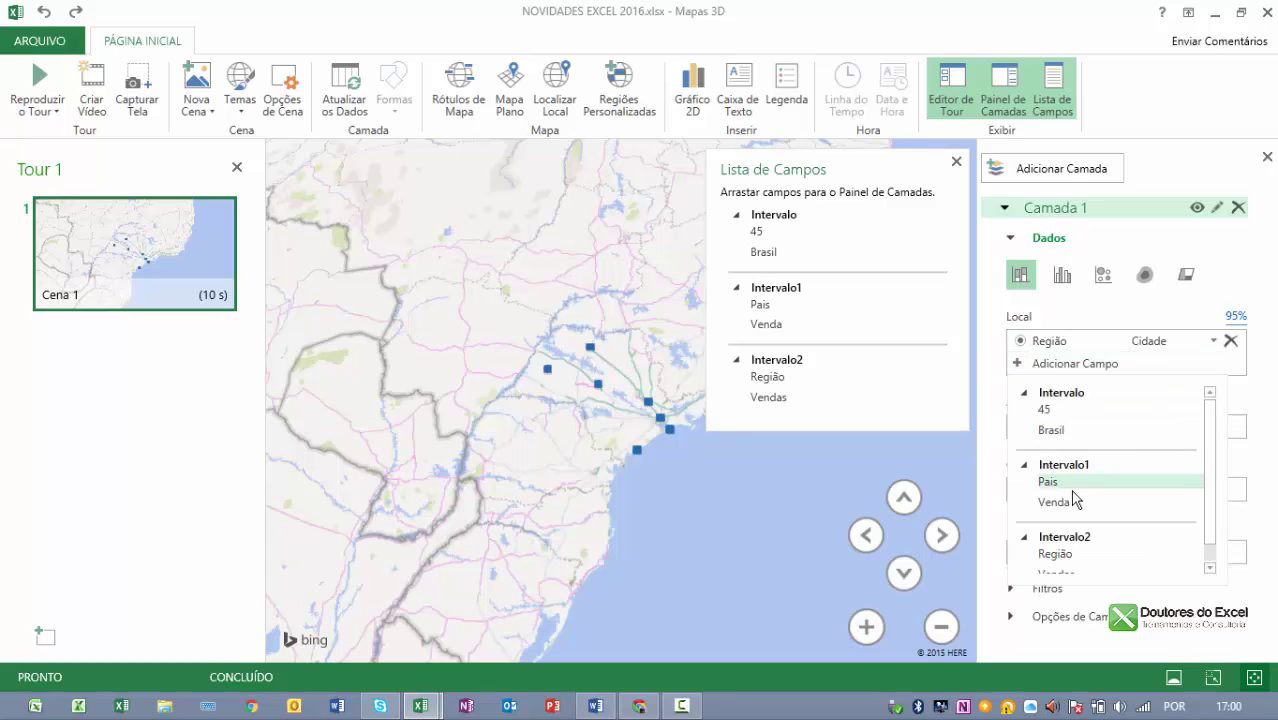
scroll(1210, 508, "down", 1)
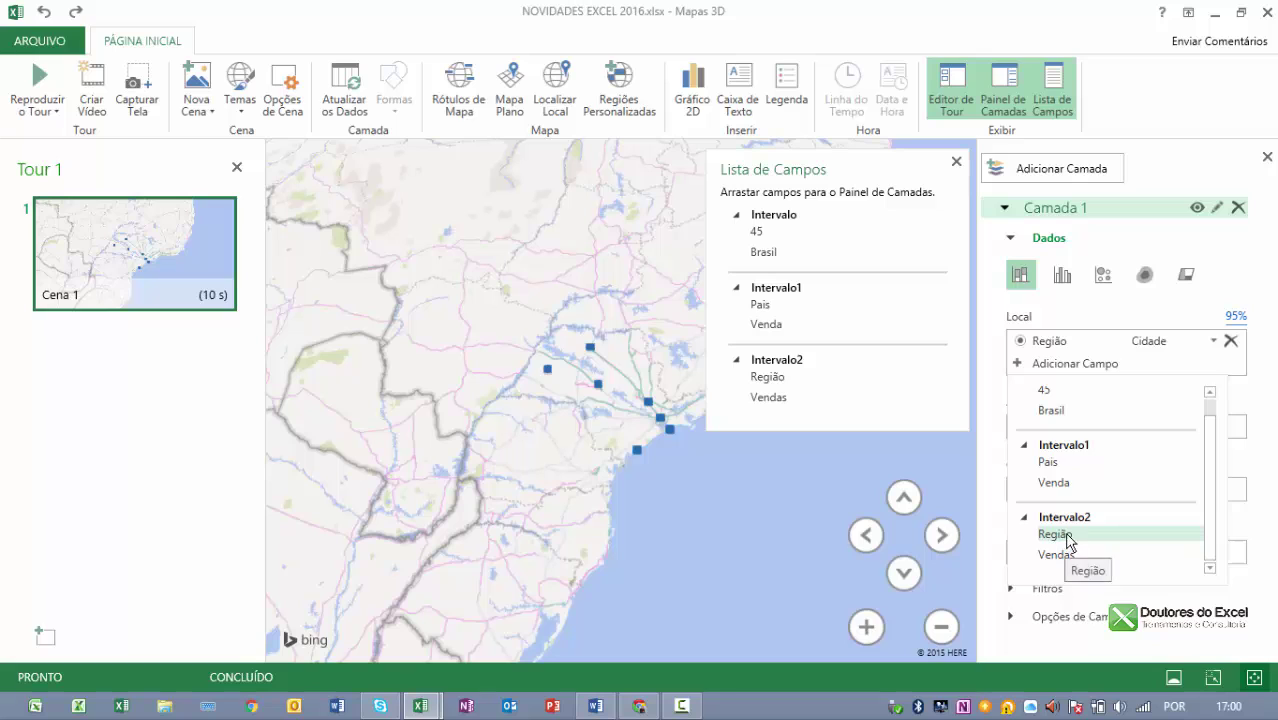
scroll(1213, 412, "up", 1)
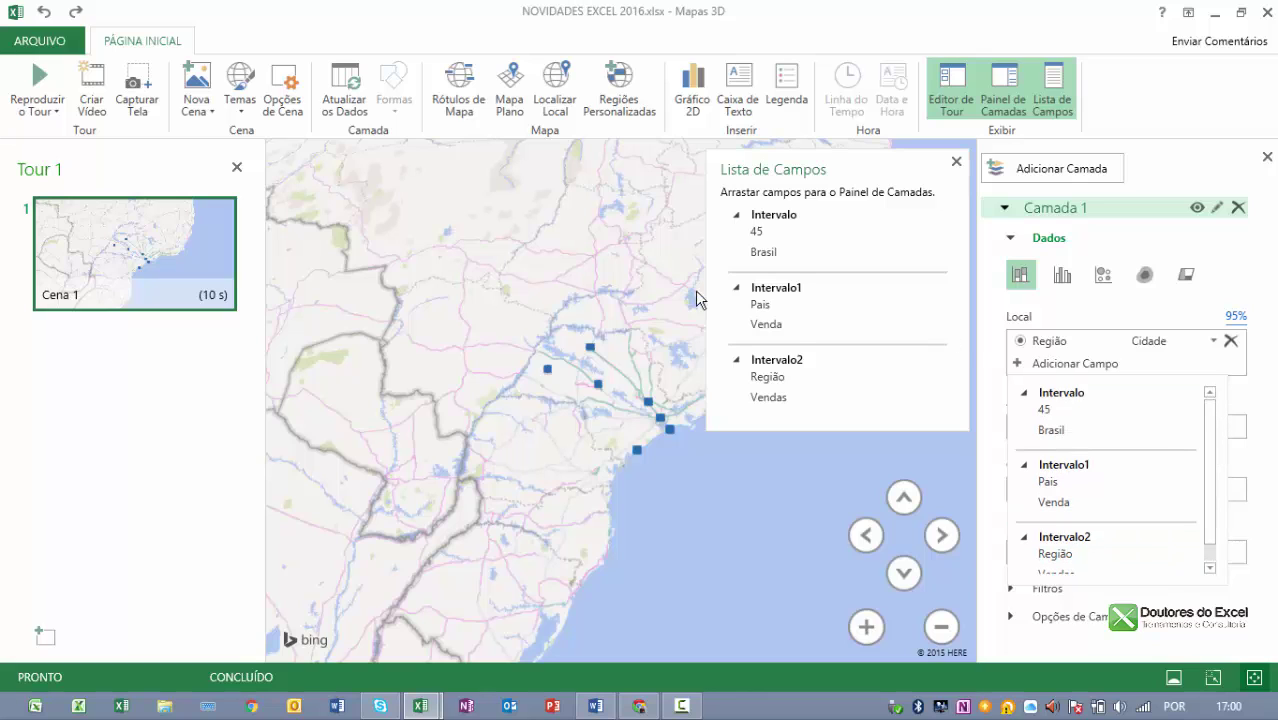
left_click(1126, 318)
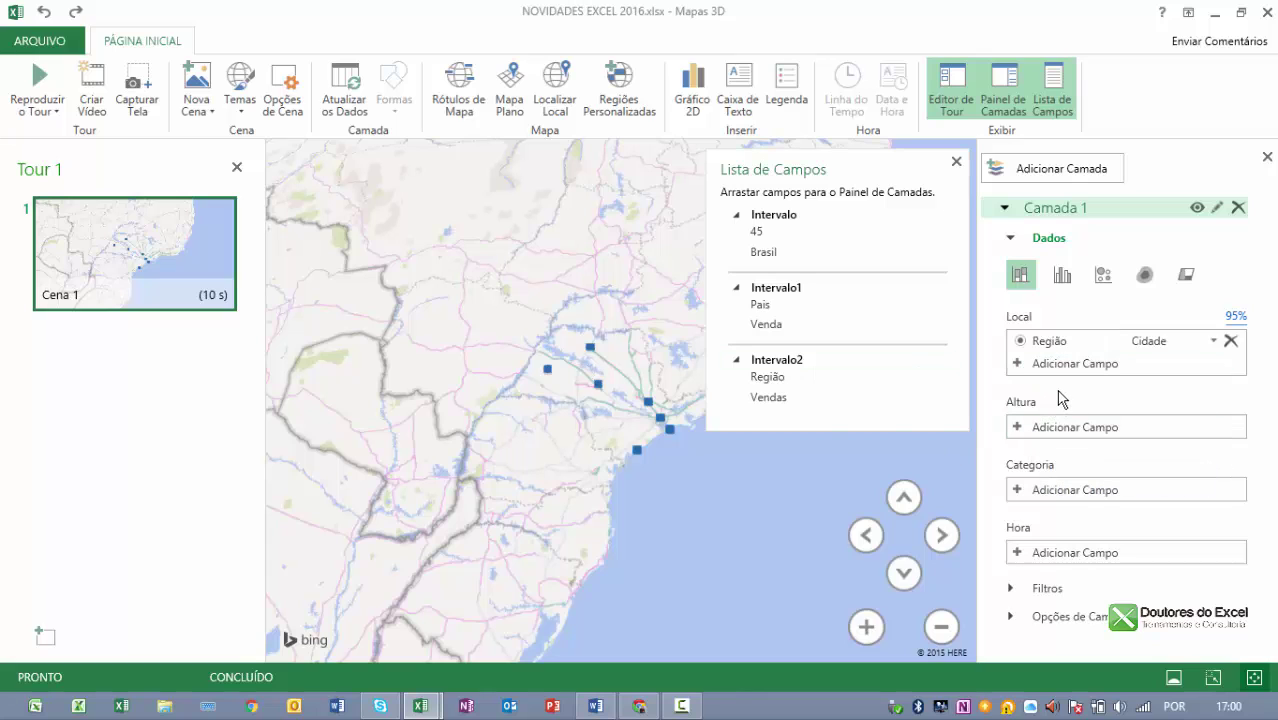
Add Vendas as column height, keep its Soma aggregation, then remove it again.
left_click(1020, 428)
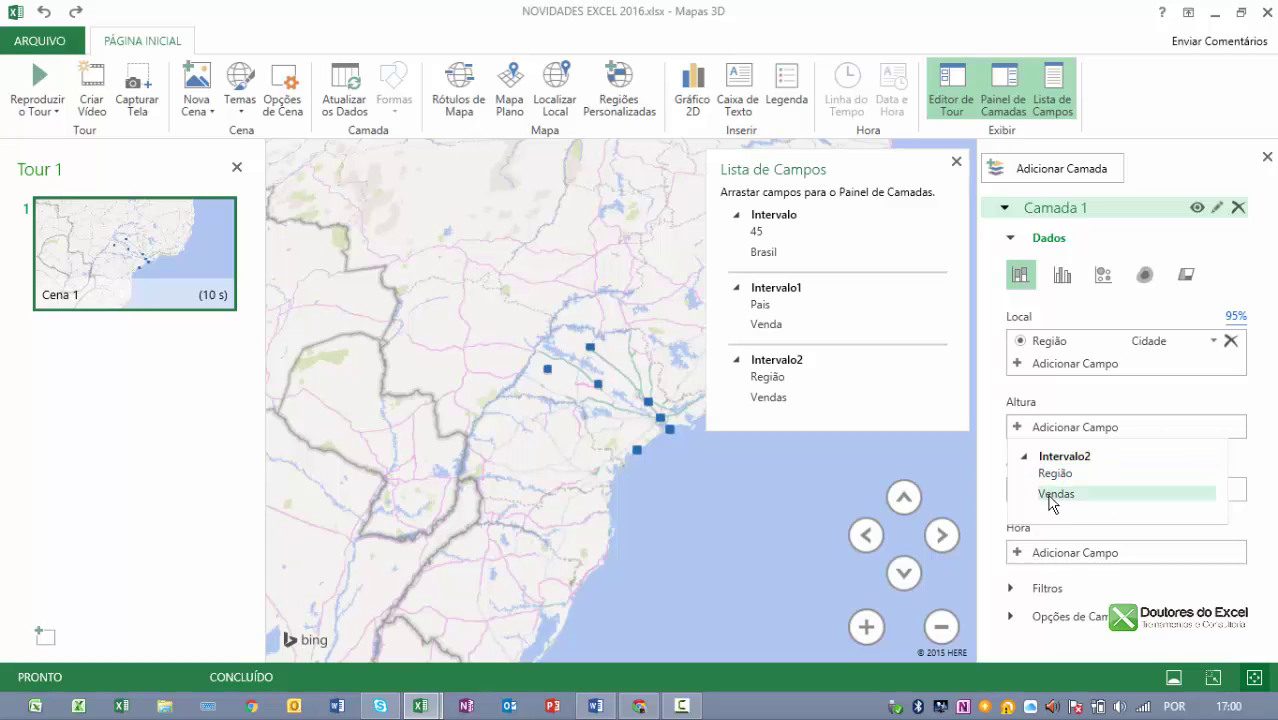
left_click(1058, 493)
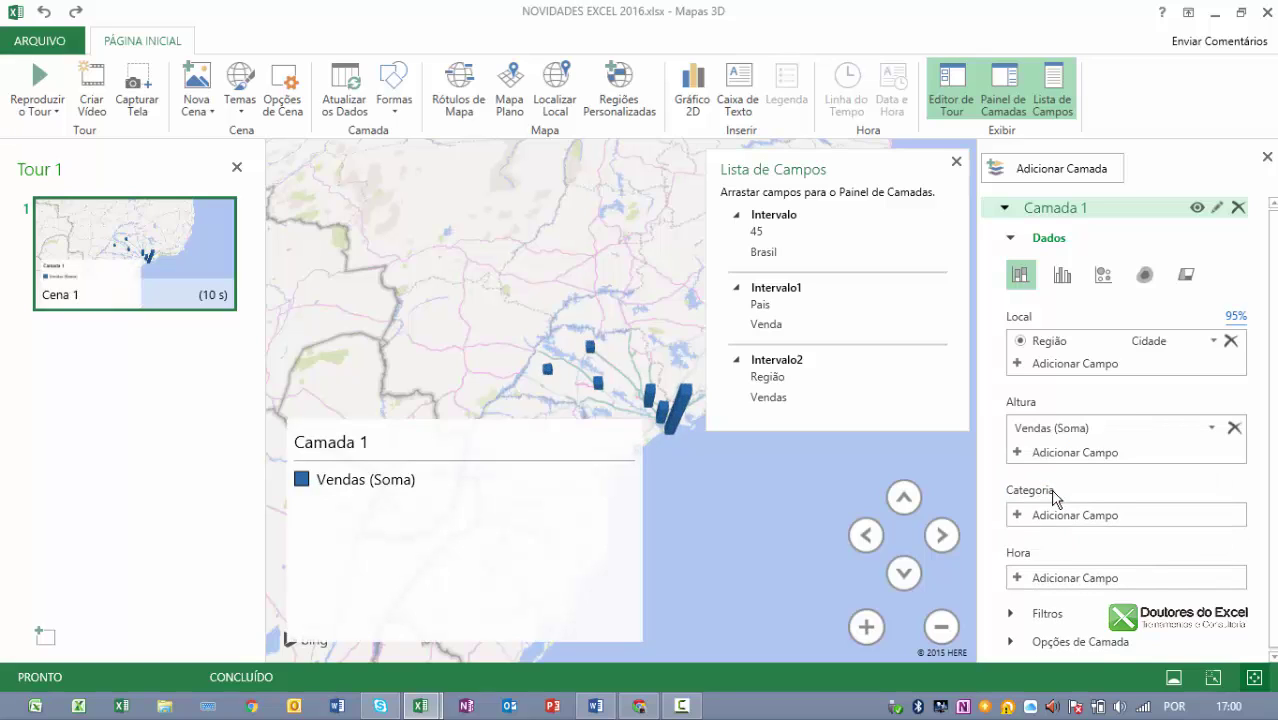
left_click(1212, 428)
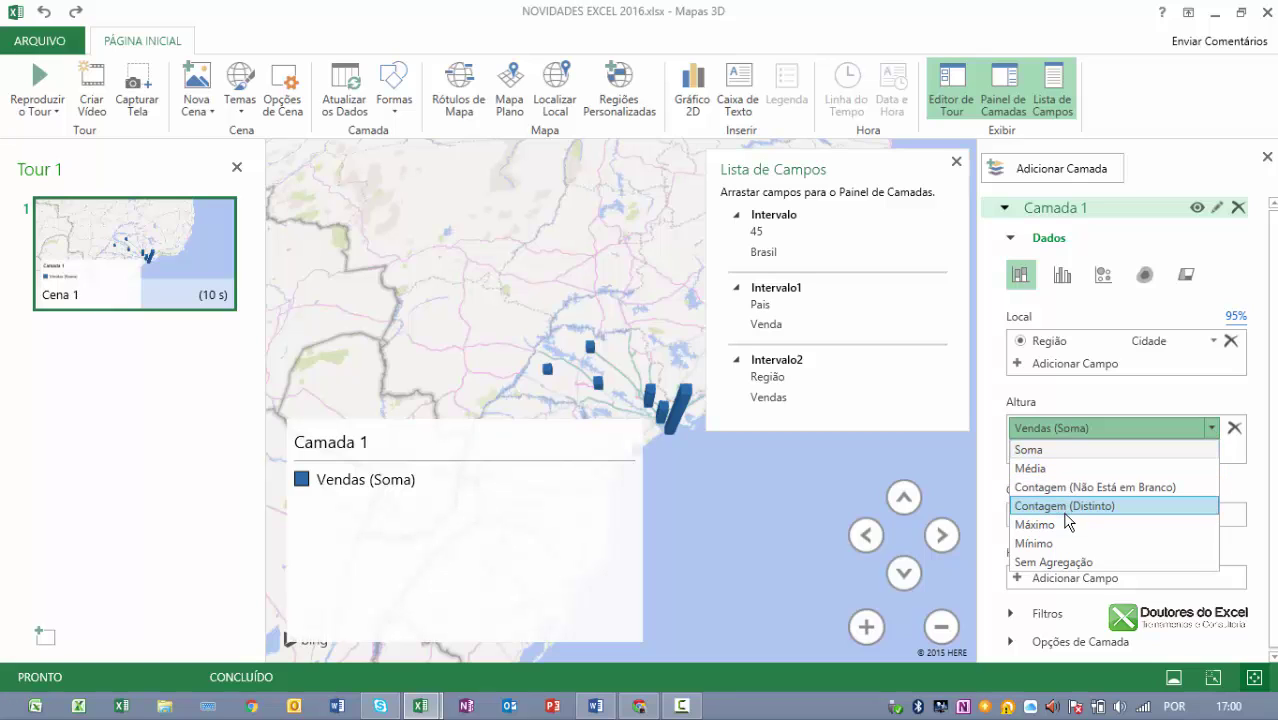
left_click(1031, 450)
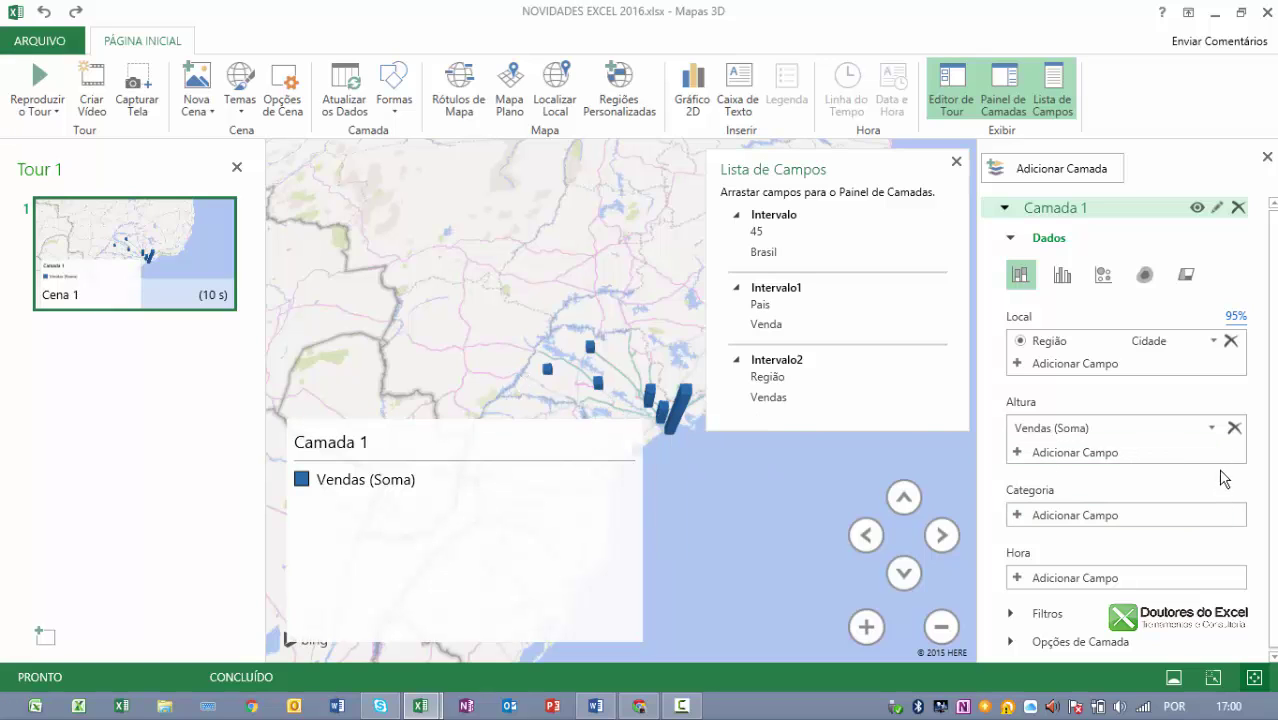
left_click(1234, 427)
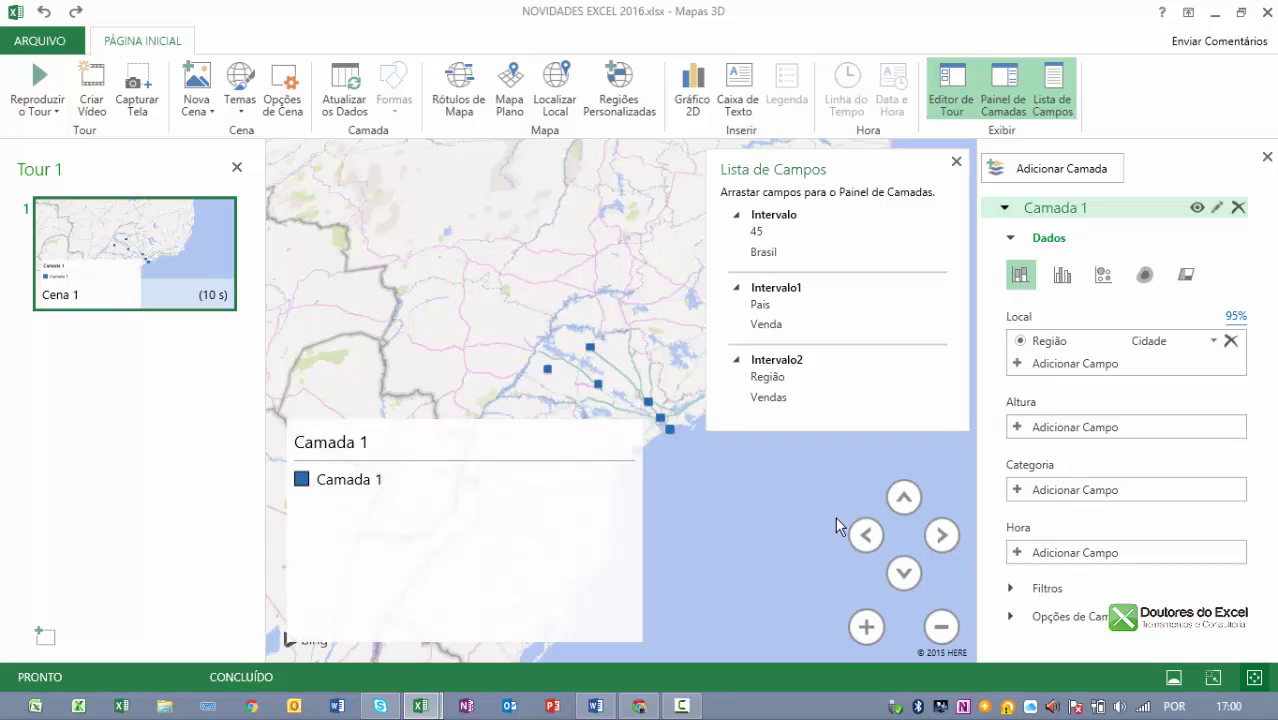
left_click(1018, 489)
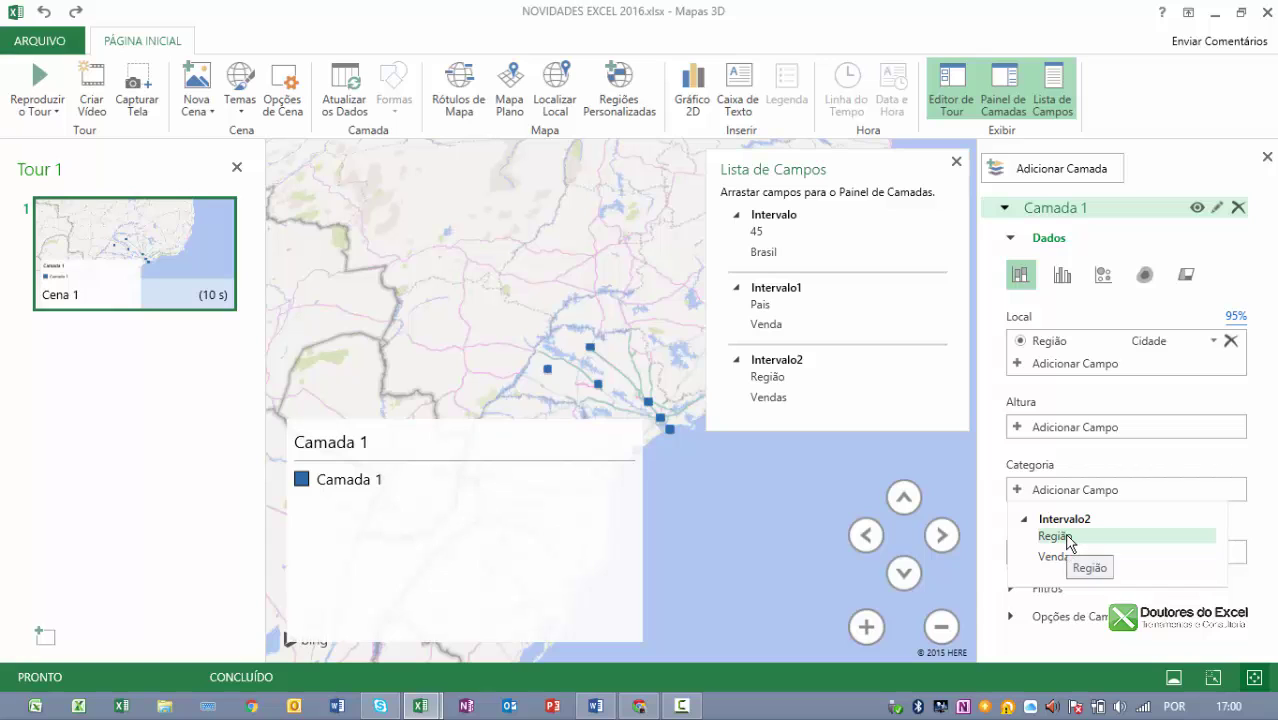
left_click(1068, 541)
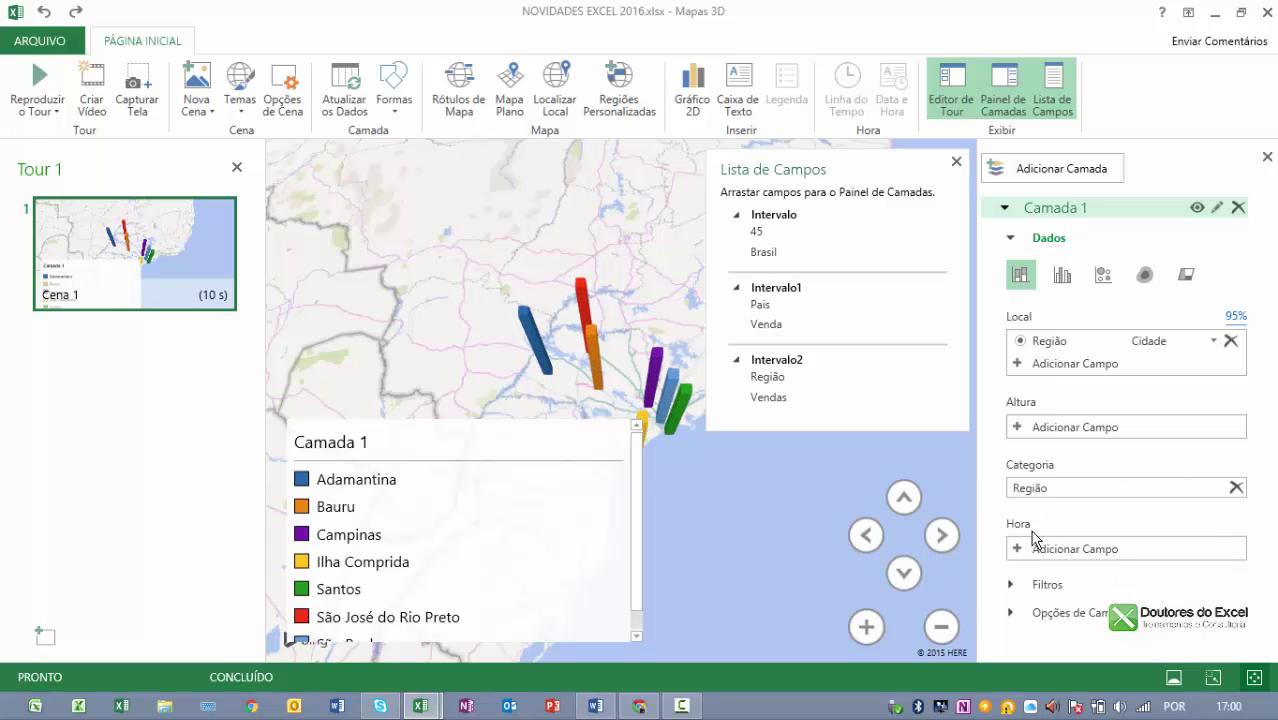
left_click(600, 412)
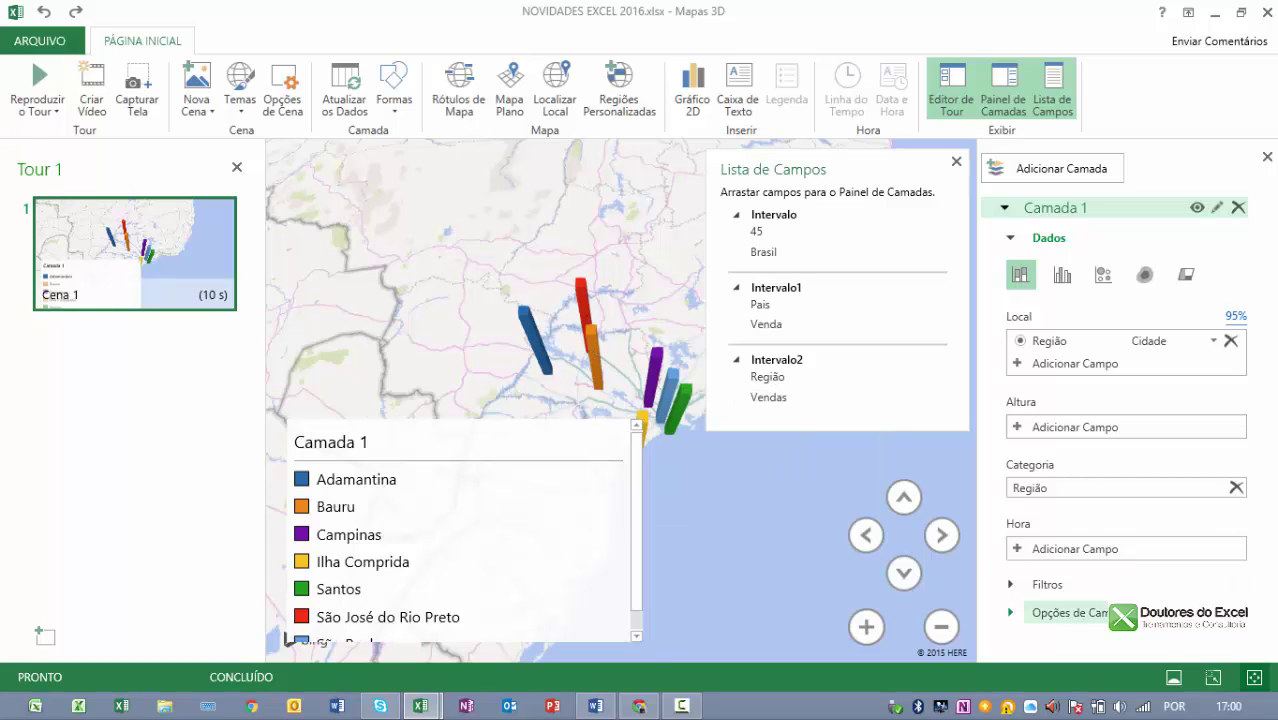
left_click(1237, 488)
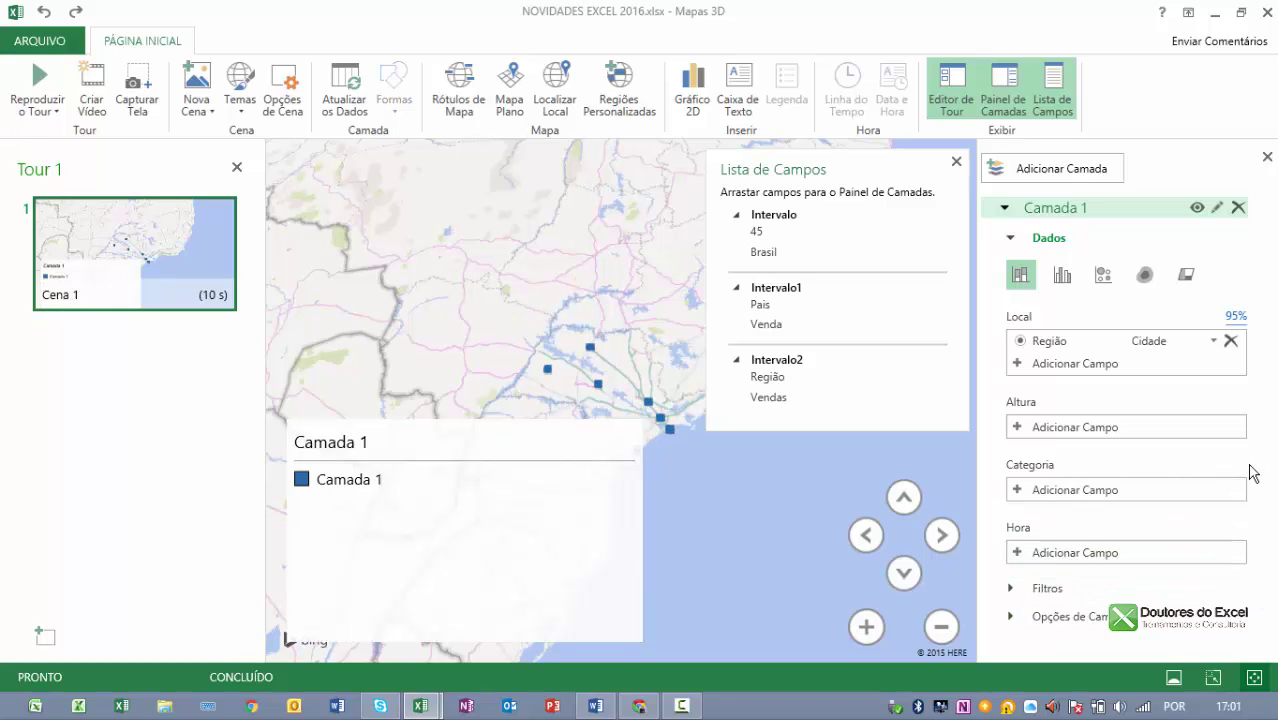
Delete the legend and cycle Camada 1 through columns, bubbles, heat map and region chart.
left_click(956, 161)
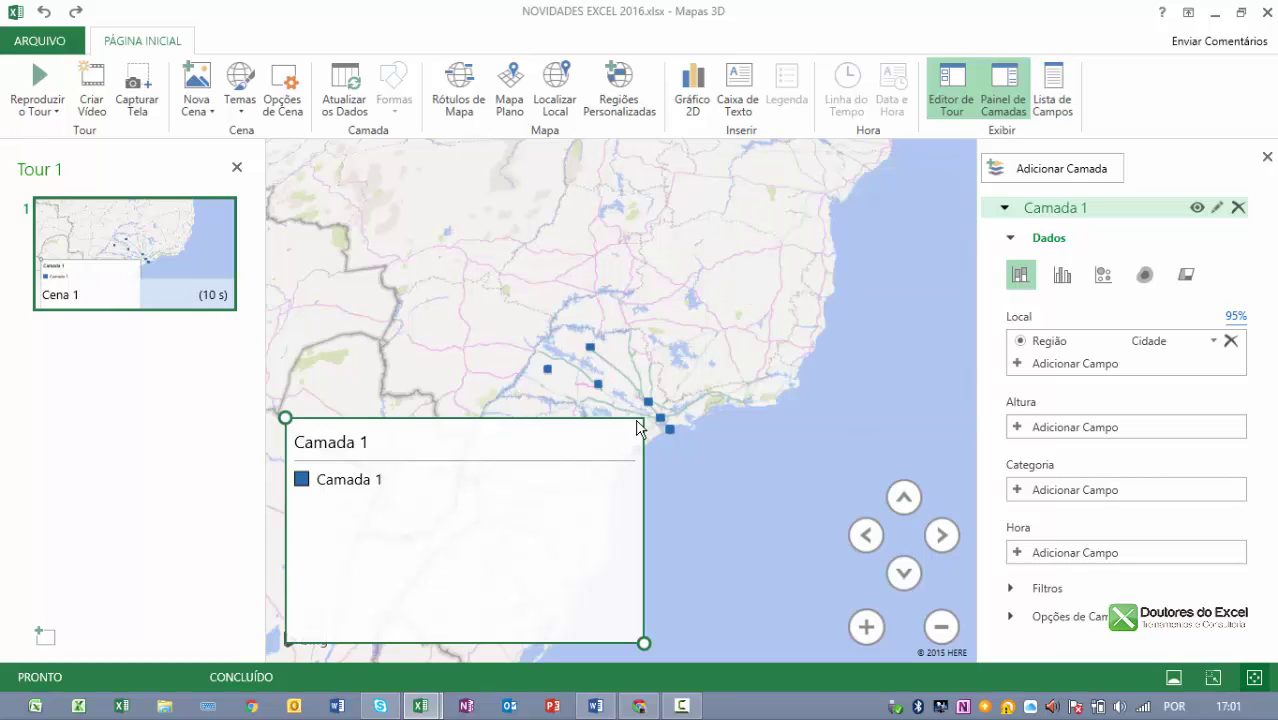
key("Delete")
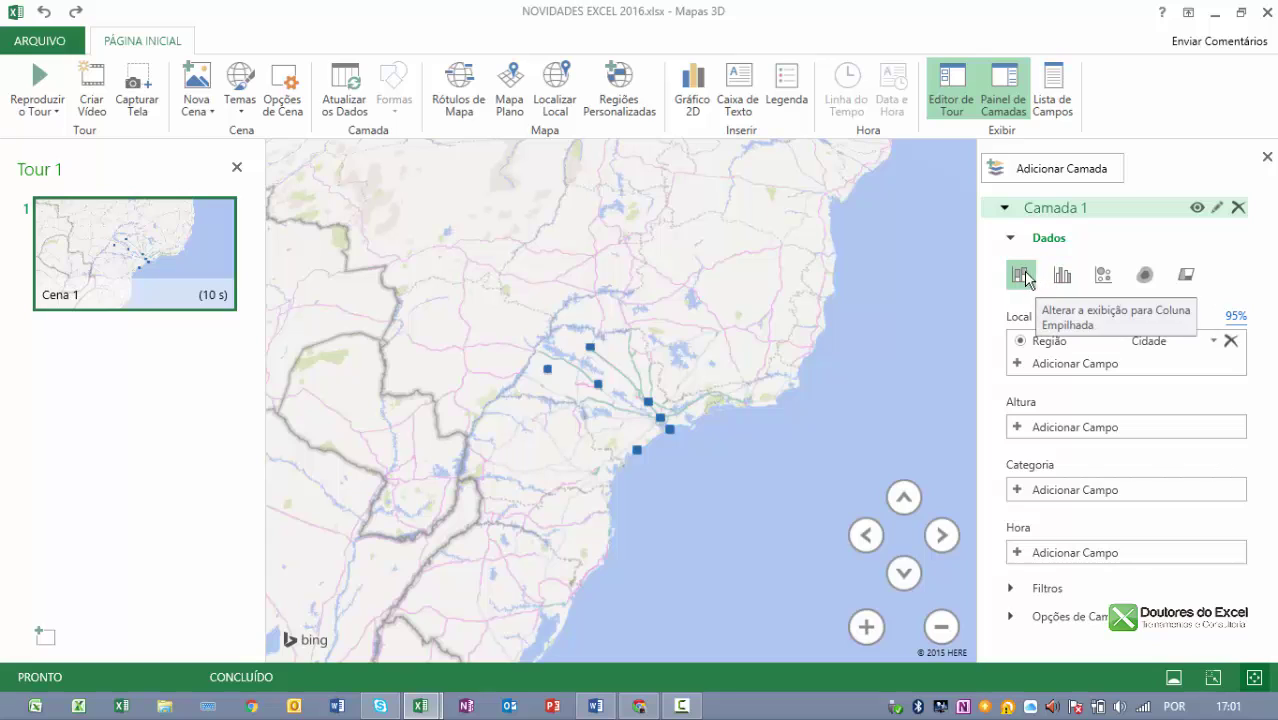
left_click(1062, 278)
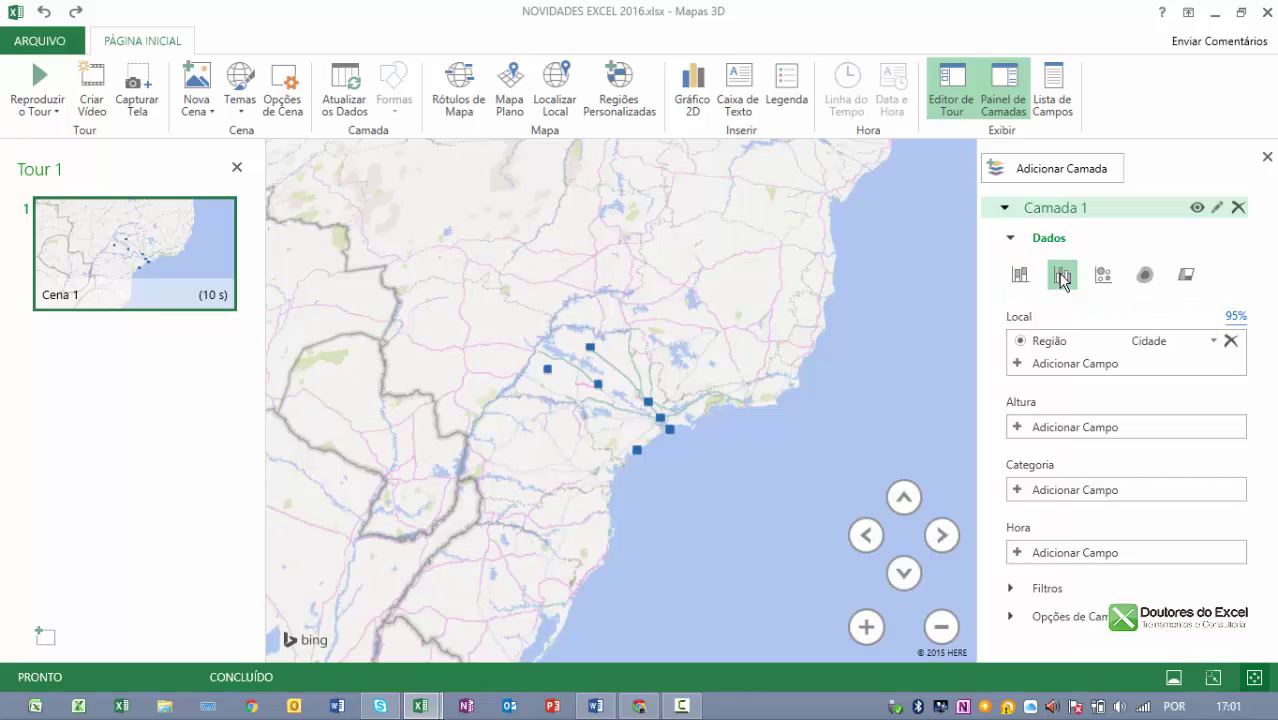
left_click(1105, 279)
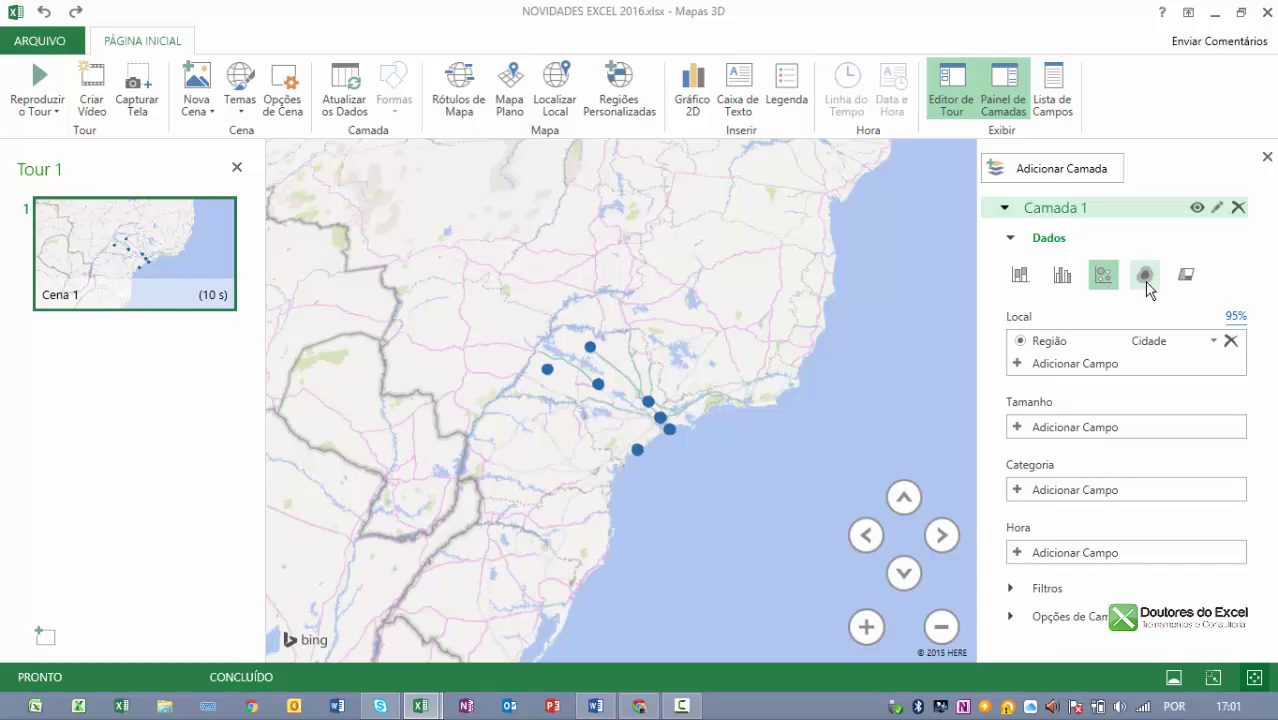
left_click(1145, 276)
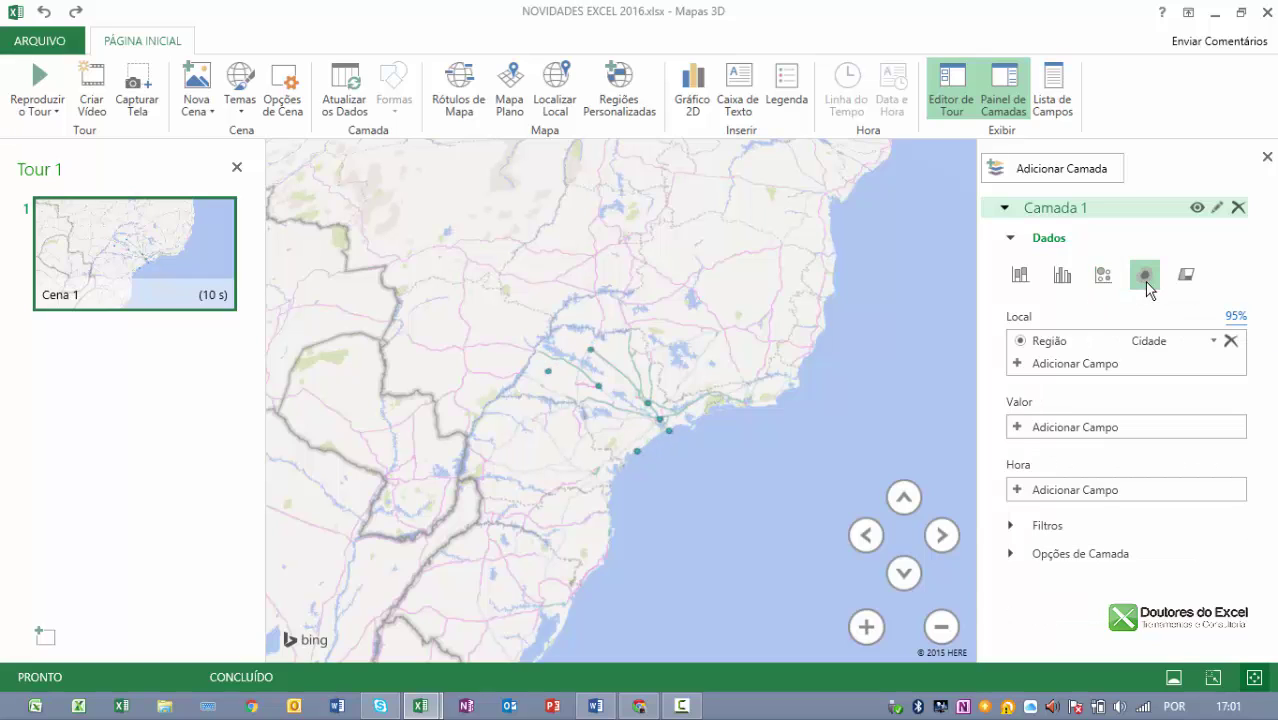
left_click(1187, 278)
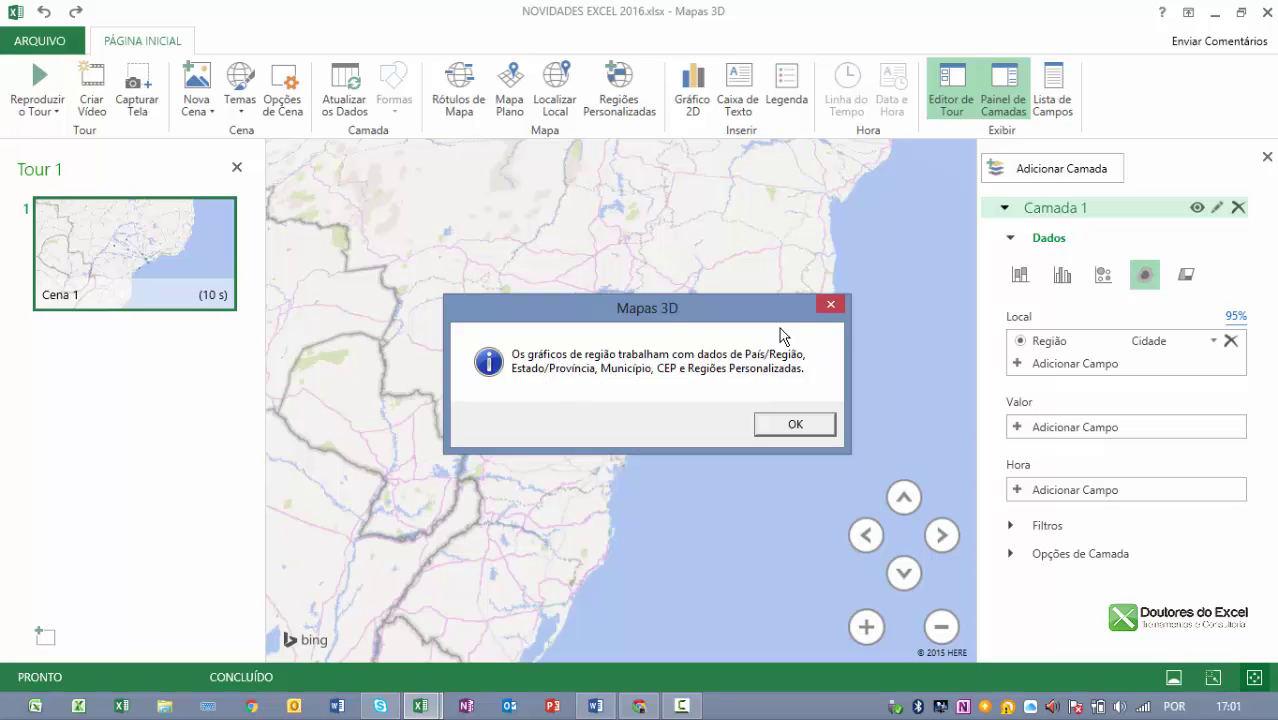
Move the region-chart notice off the city points and dismiss it with OK.
left_click_drag(760, 308, 733, 479)
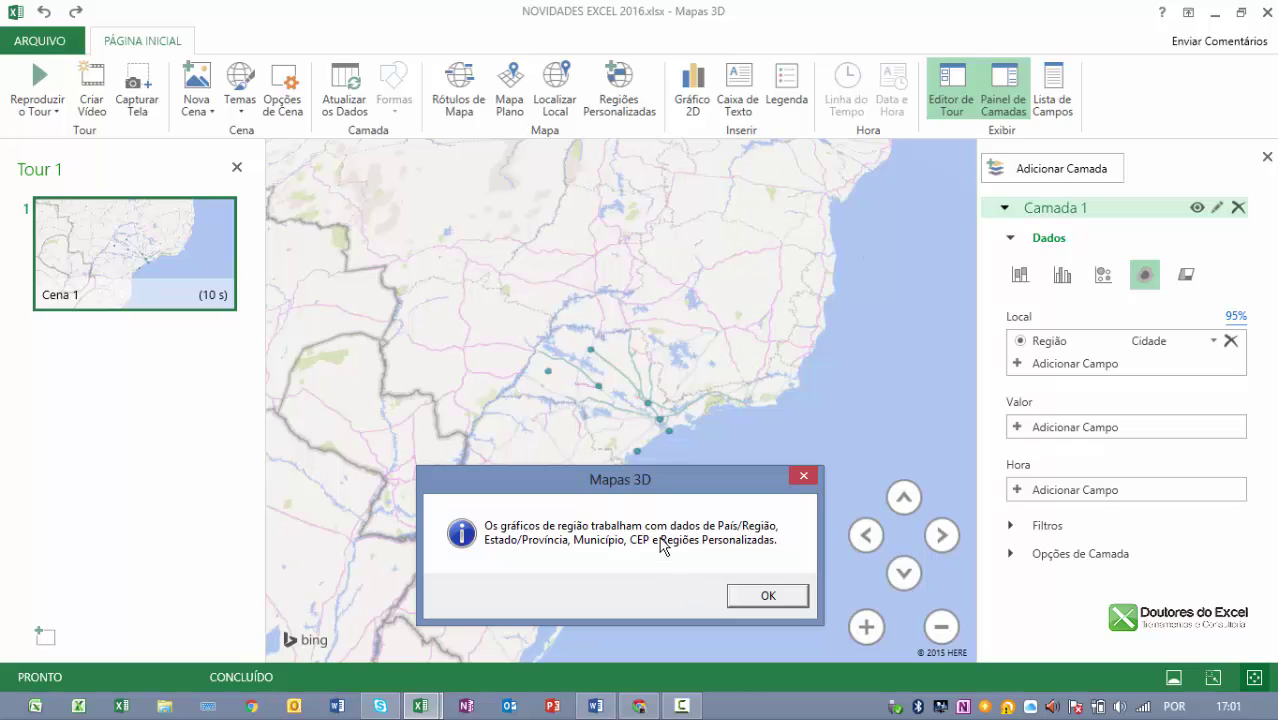
left_click(767, 597)
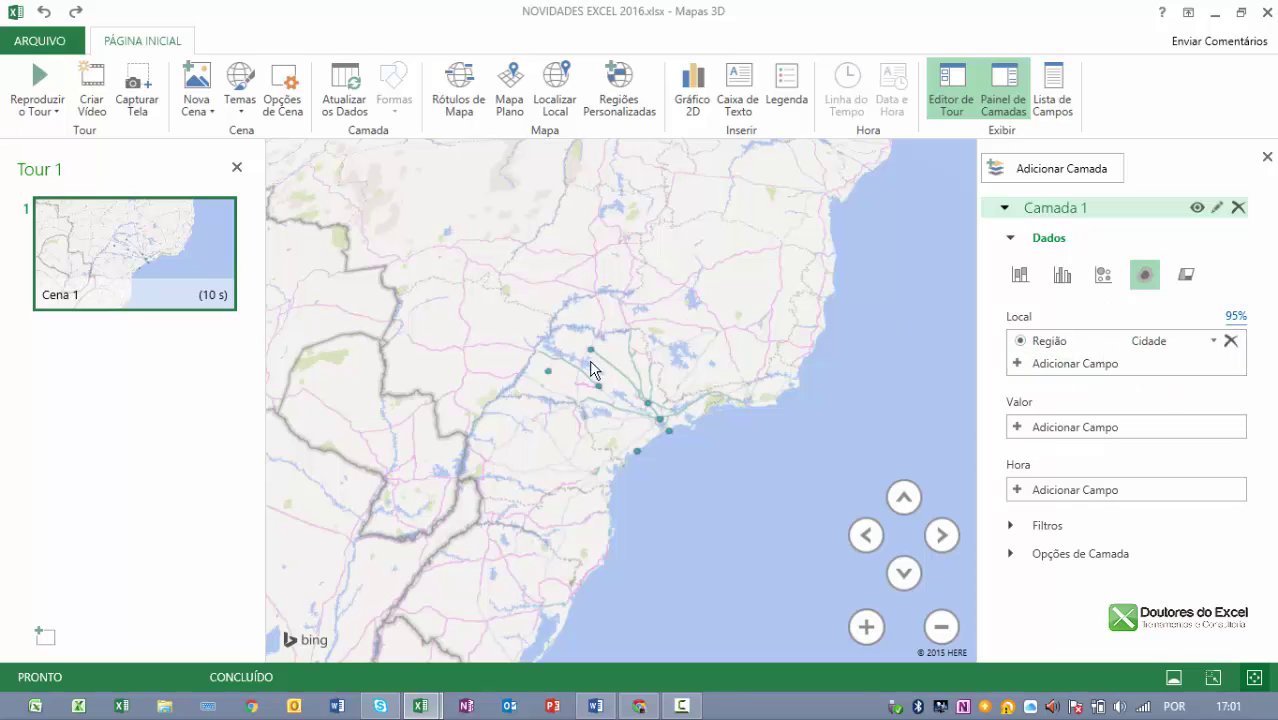
Zoom and tilt onto the São Paulo region and use Vendas as the layer value.
left_click(866, 627)
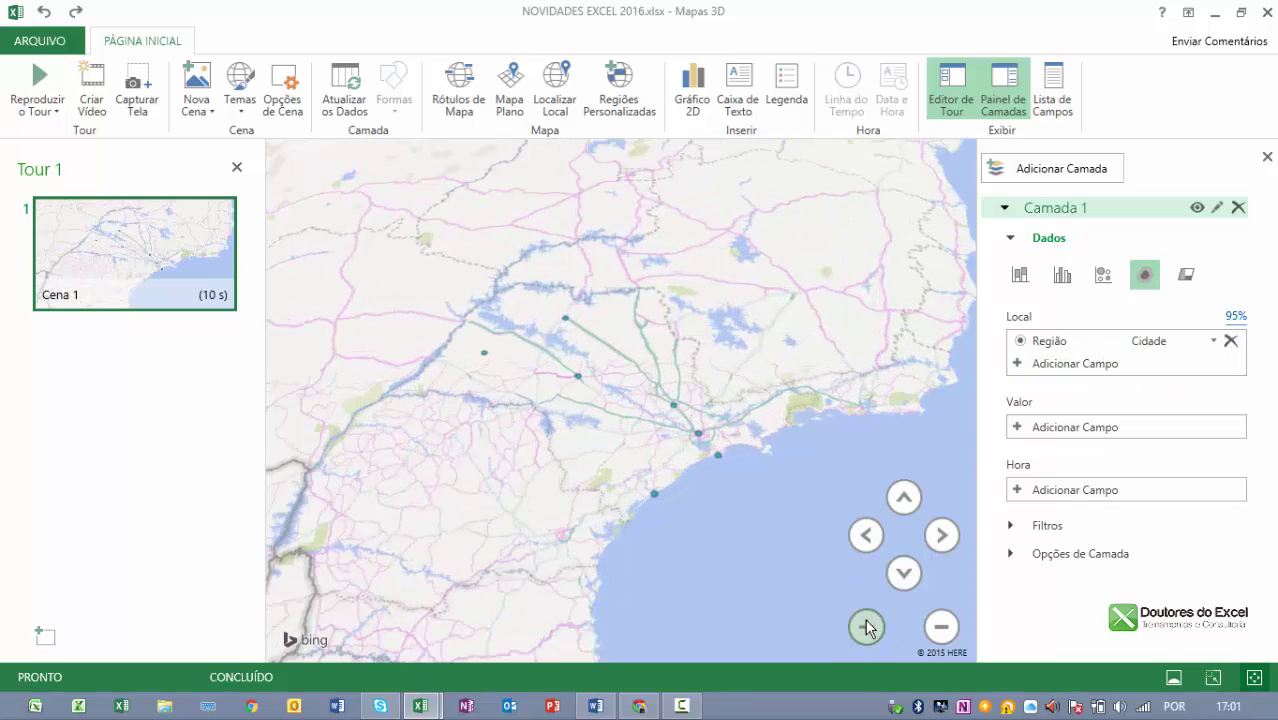
left_click(904, 497)
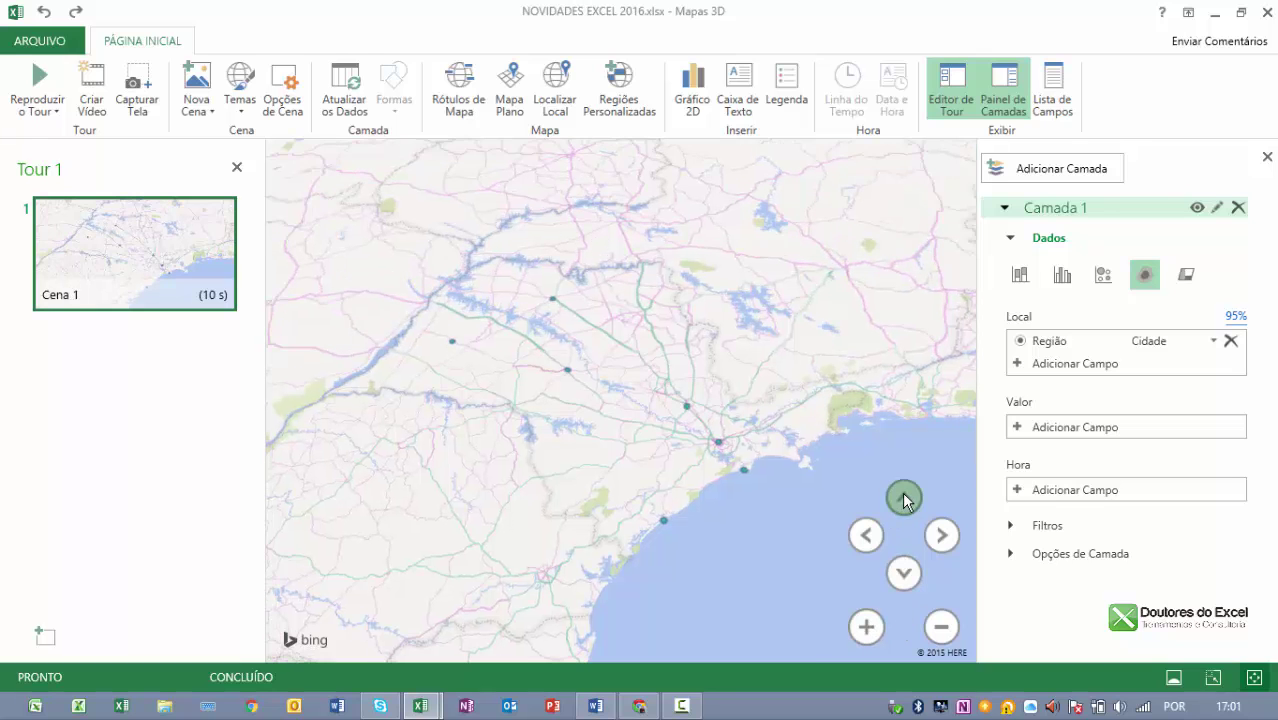
left_click(904, 573)
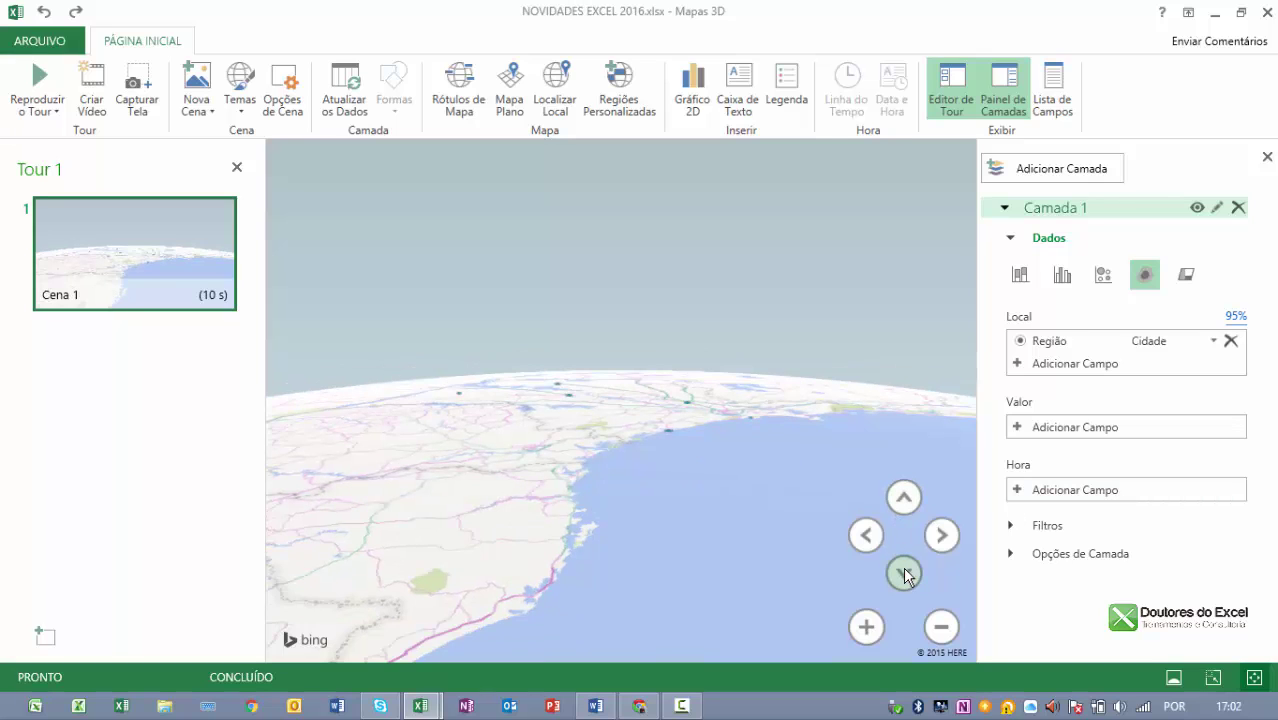
left_click(1017, 430)
left_click(1052, 494)
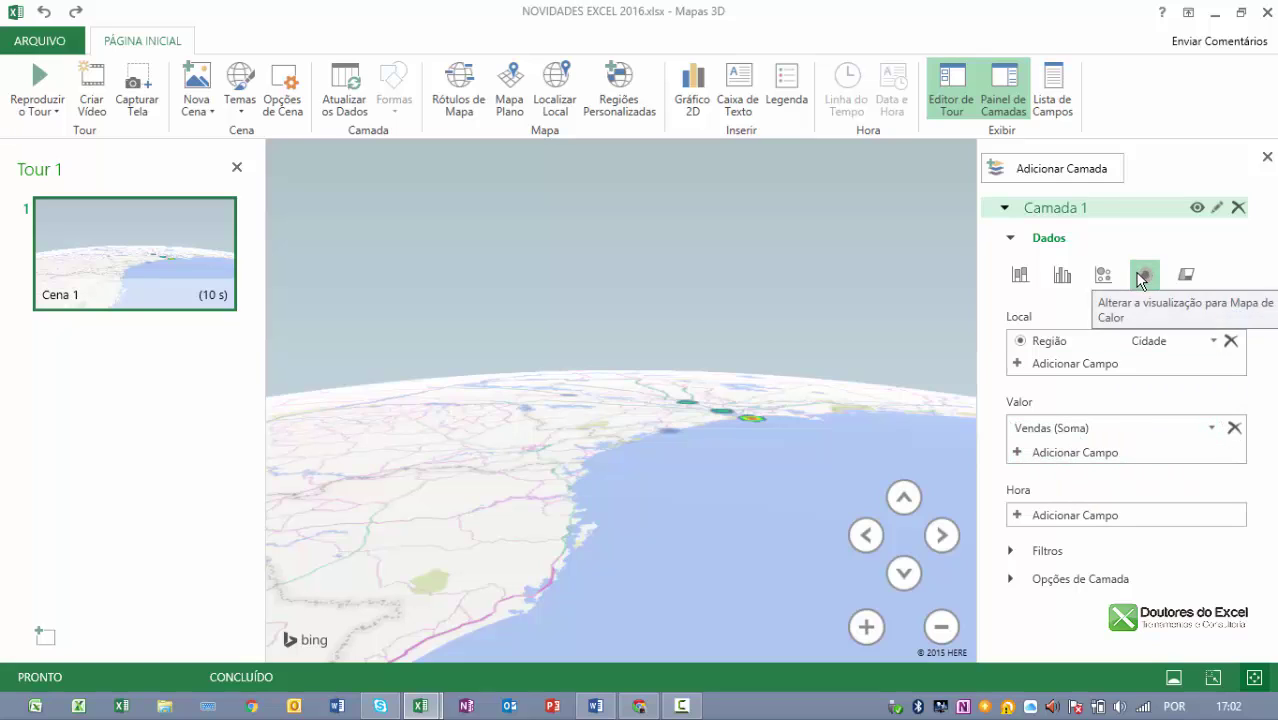
Switch through Bubble and Clustered Column to Stacked Column, then reframe the sales columns.
left_click(1101, 273)
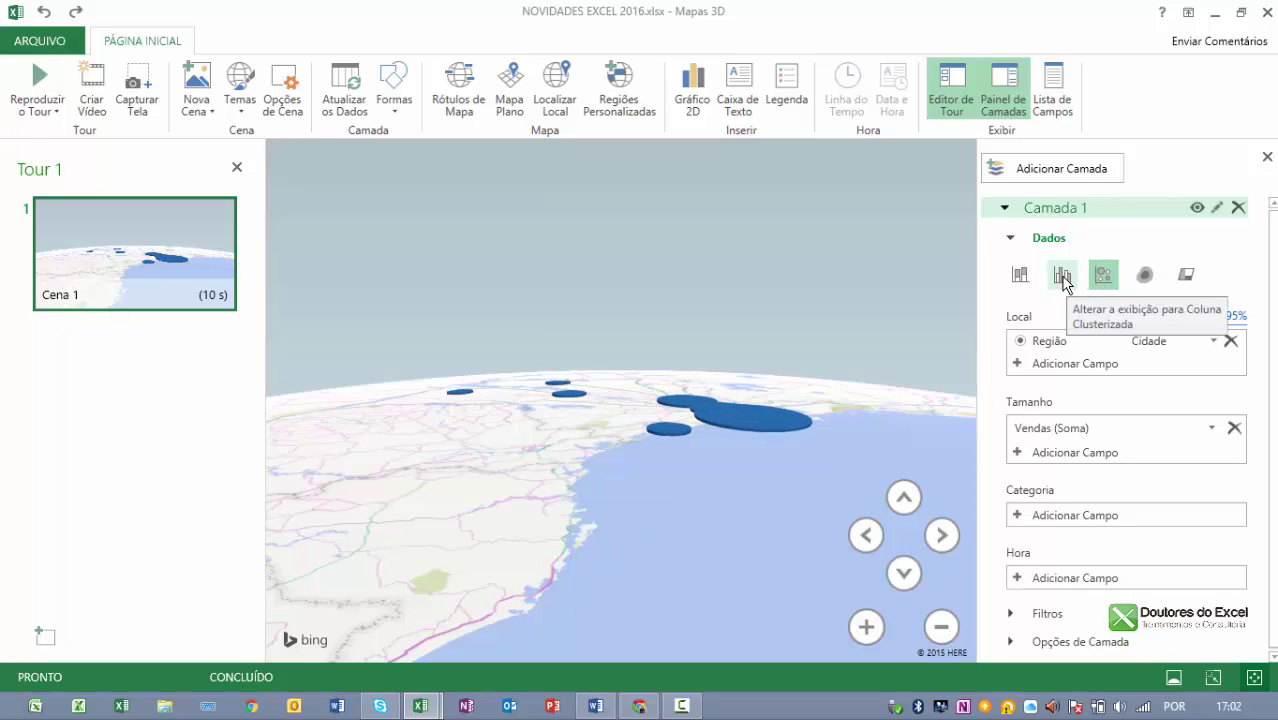
left_click(1062, 276)
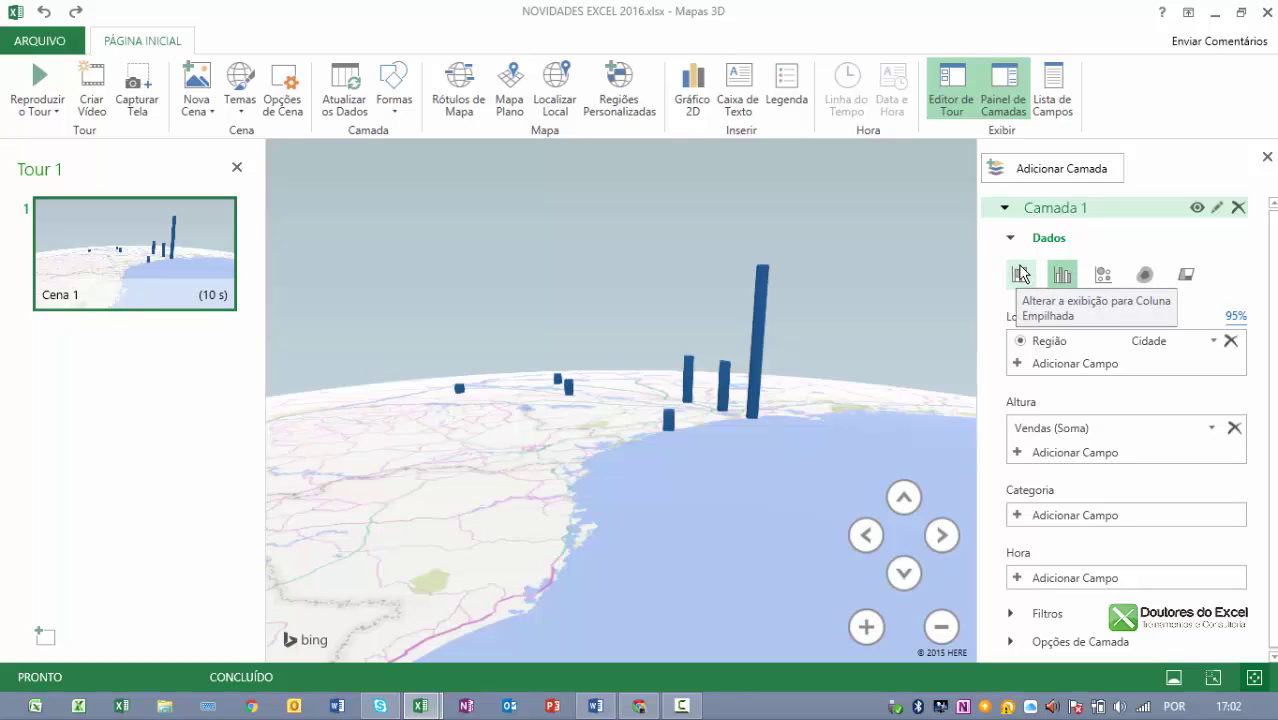
left_click(1021, 274)
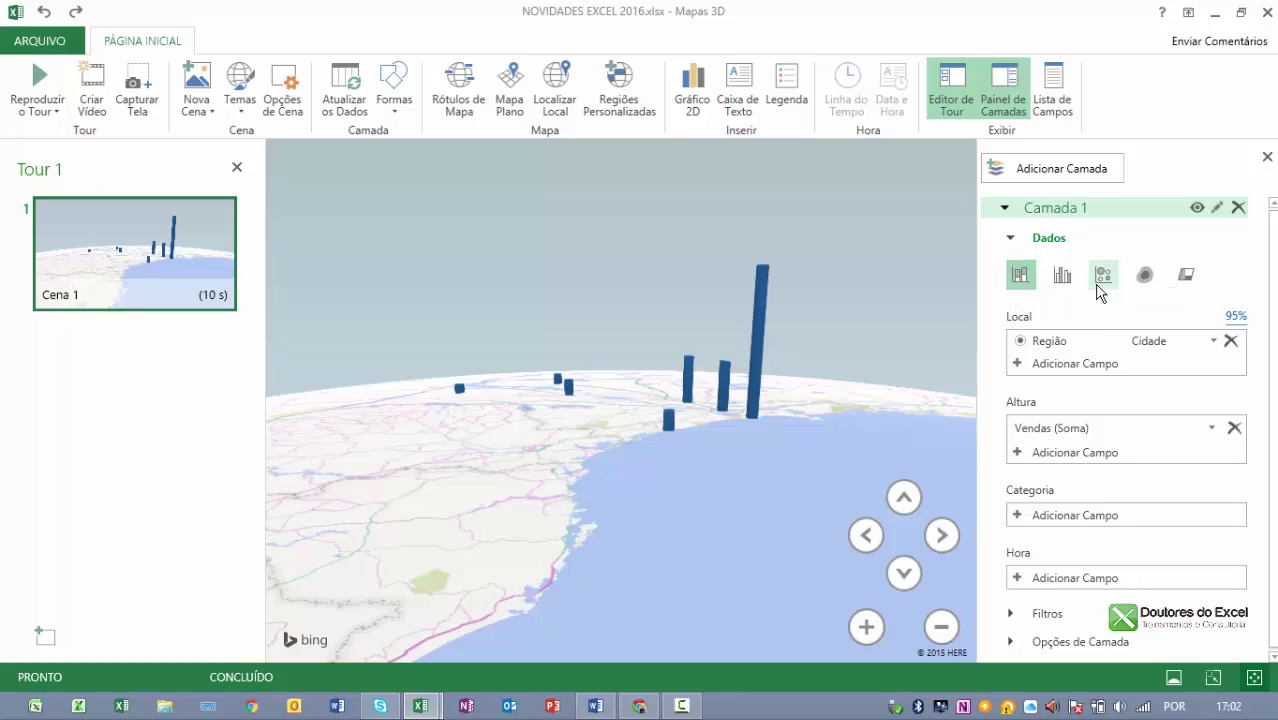
left_click(867, 626)
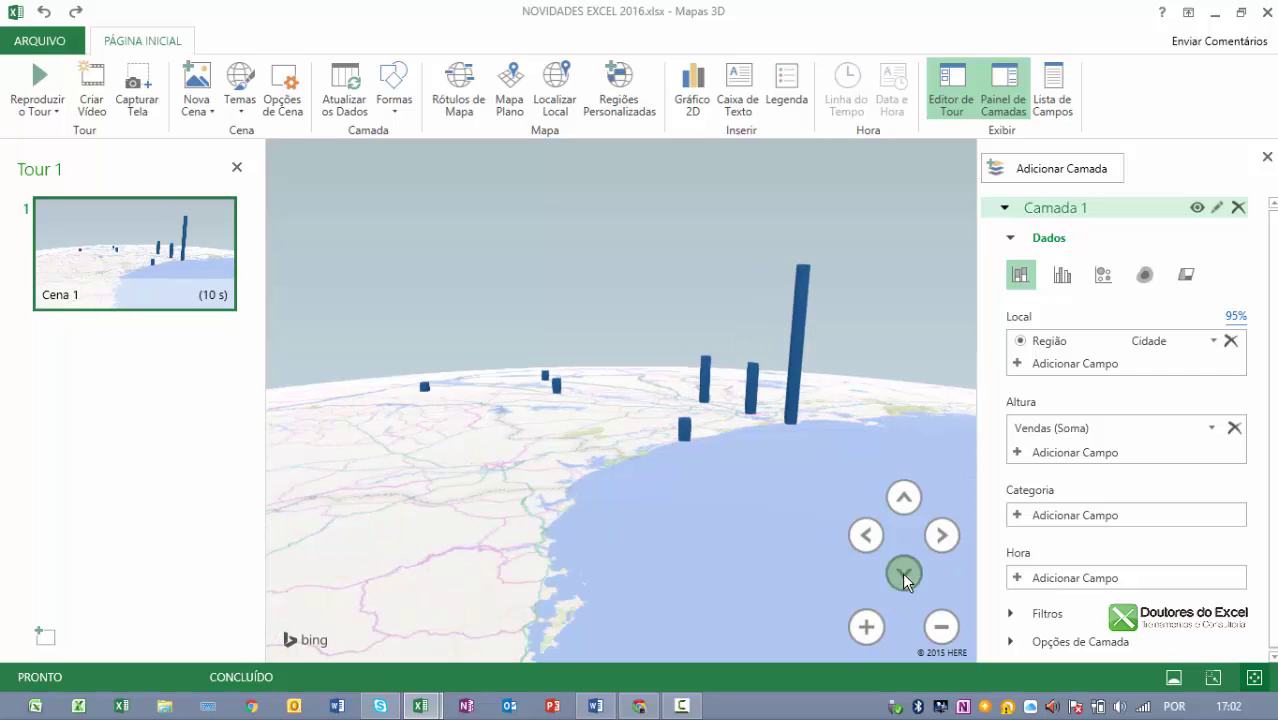
left_click(905, 498)
left_click(905, 498)
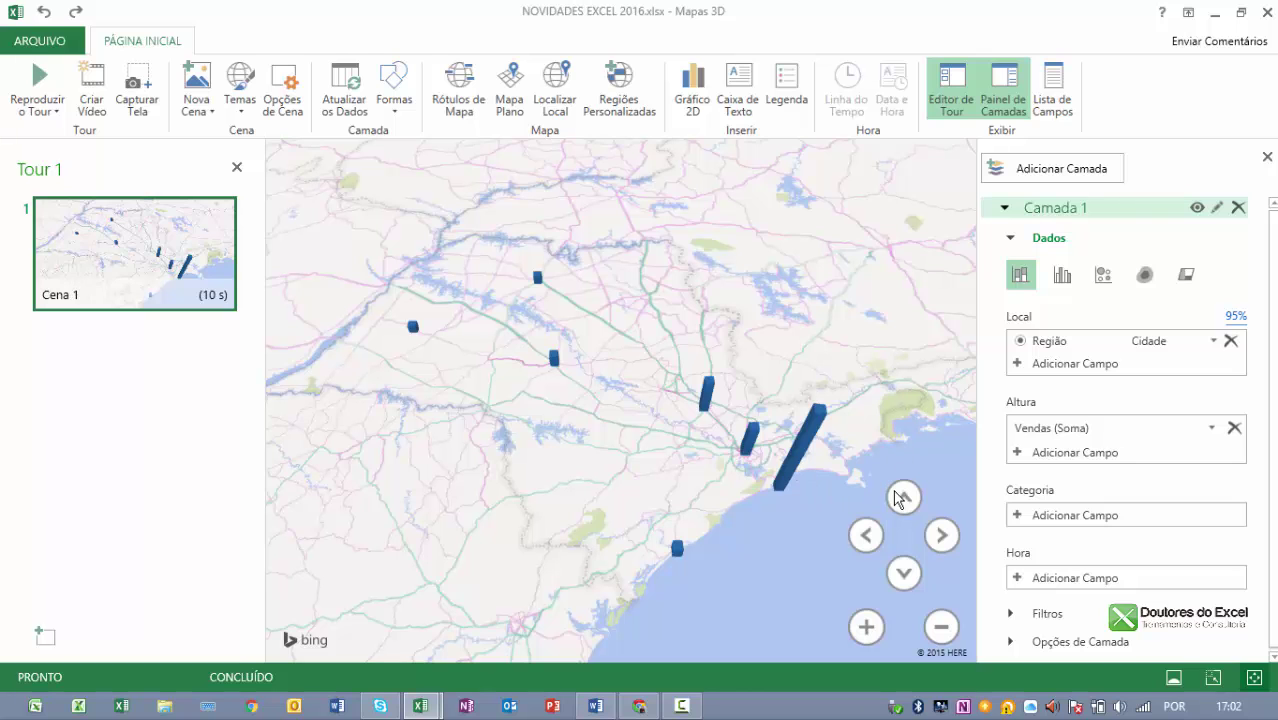
mouse_move(843, 320)
left_mouse_down()
mouse_move(742, 357)
mouse_move(870, 188)
left_mouse_up()
mouse_move(688, 408)
left_mouse_down()
mouse_move(703, 557)
mouse_move(660, 504)
left_mouse_up()
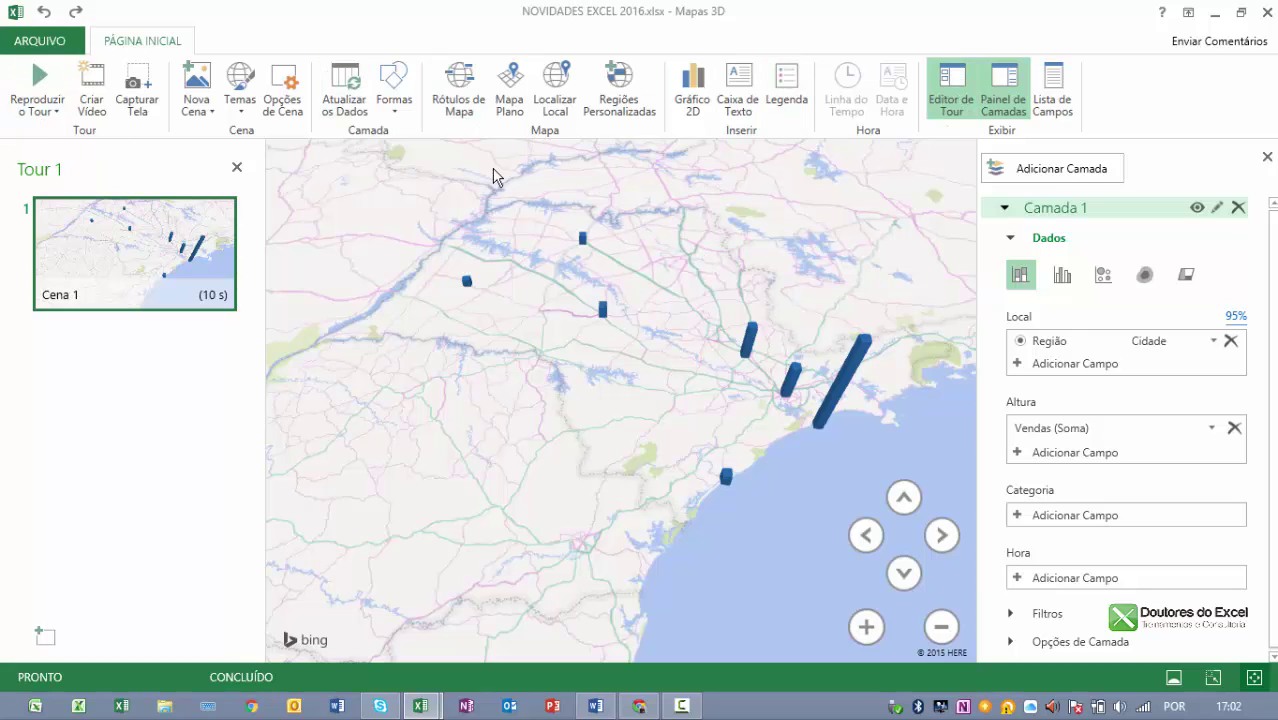
Flatten the globe to a flat map and show city and state labels.
left_click(512, 100)
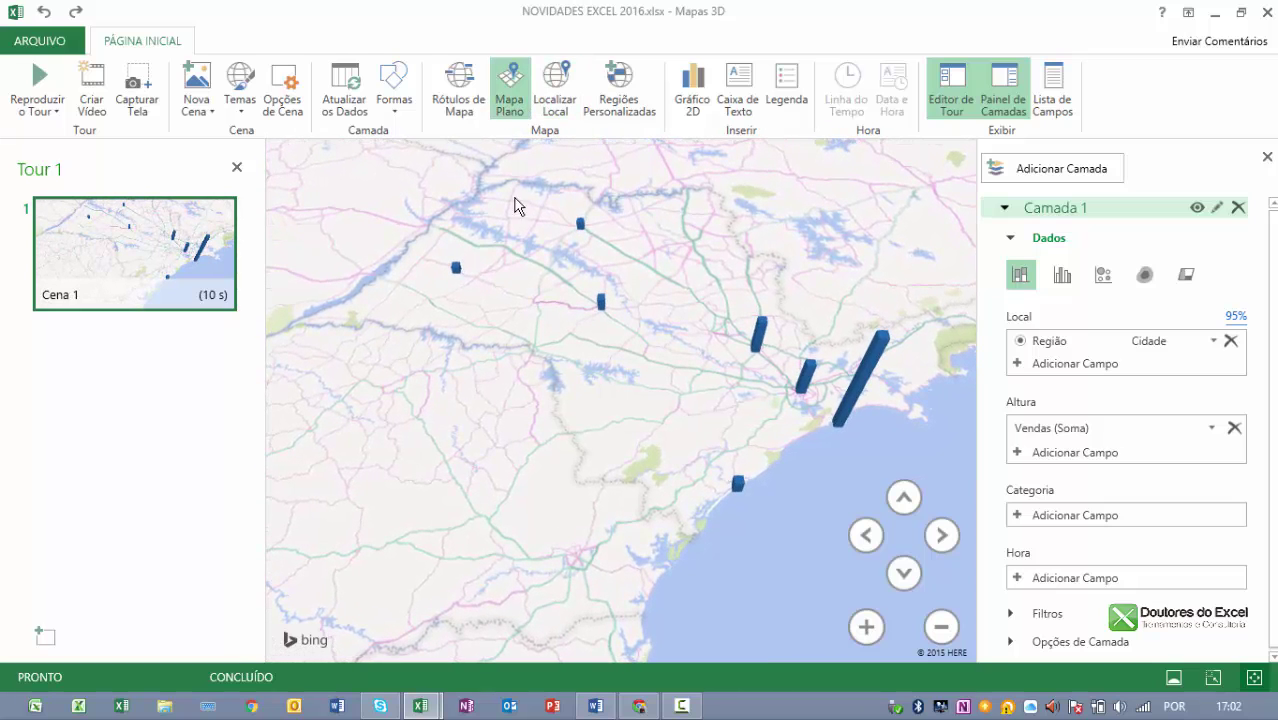
left_click(455, 110)
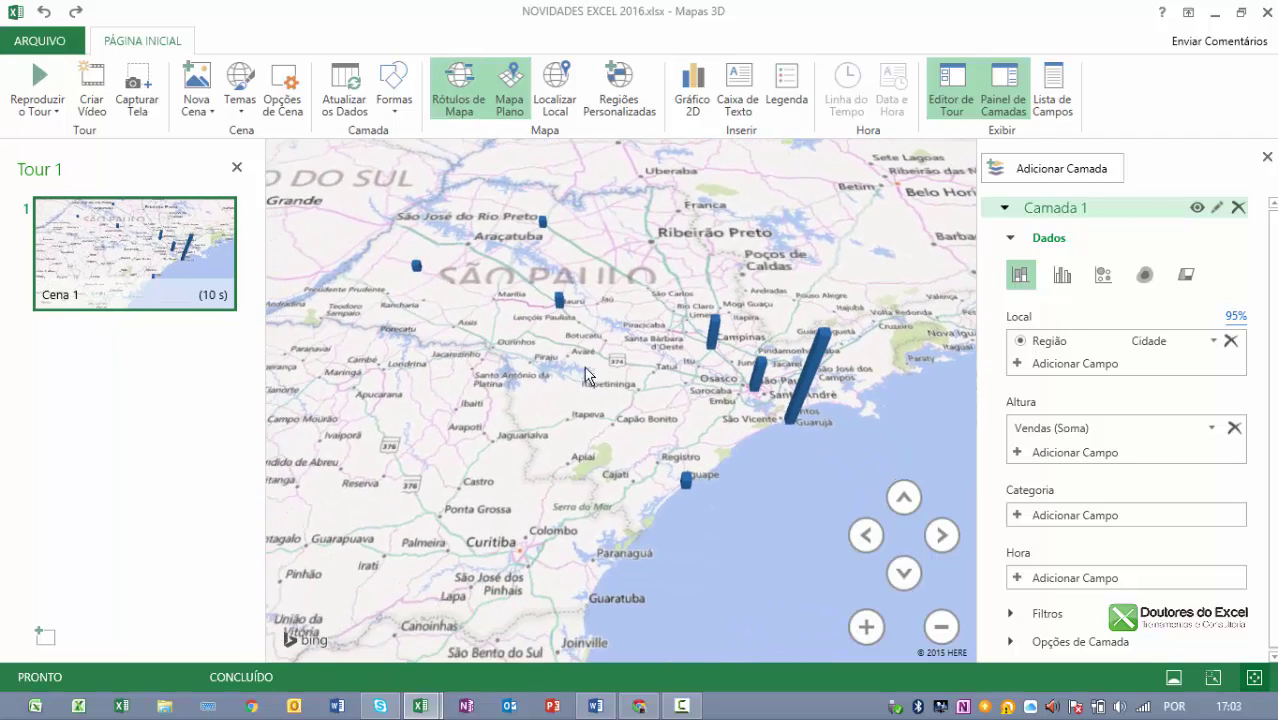
mouse_move(585, 375)
left_mouse_down()
mouse_move(567, 468)
mouse_move(546, 410)
left_mouse_up()
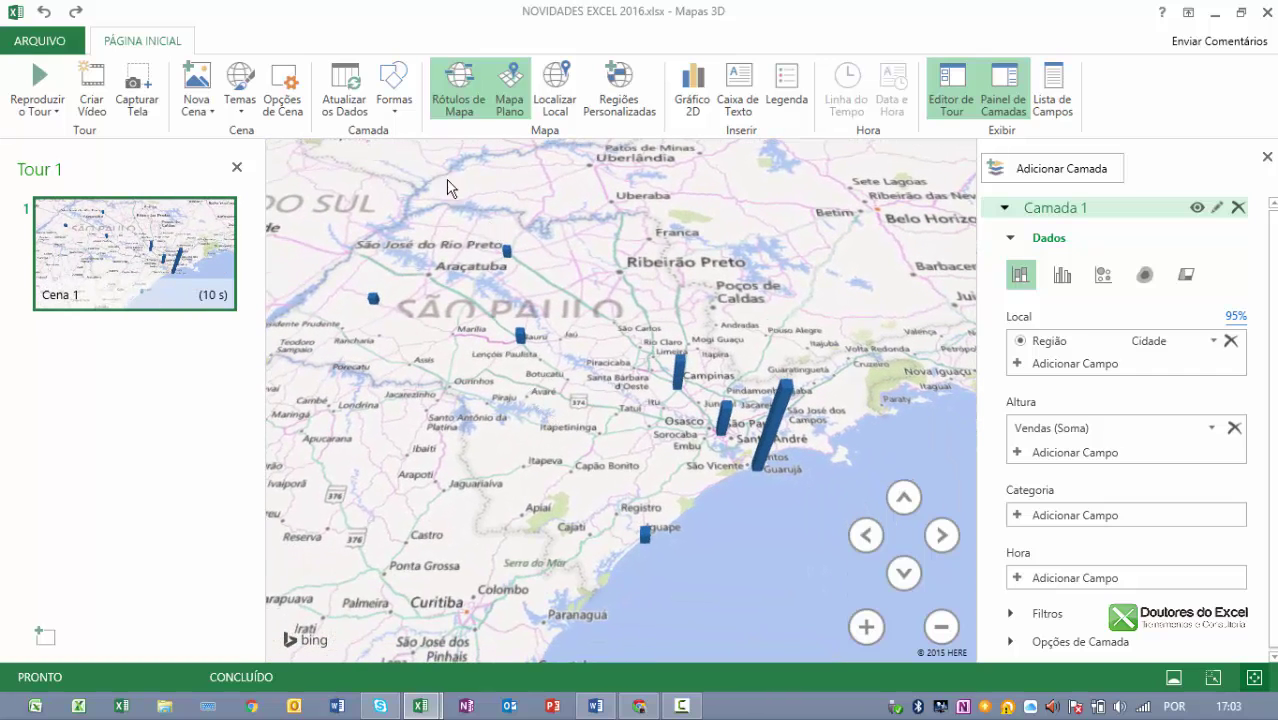
Try several column shapes, including triangular prisms, and settle on a rounded cylinder shape.
left_click(398, 110)
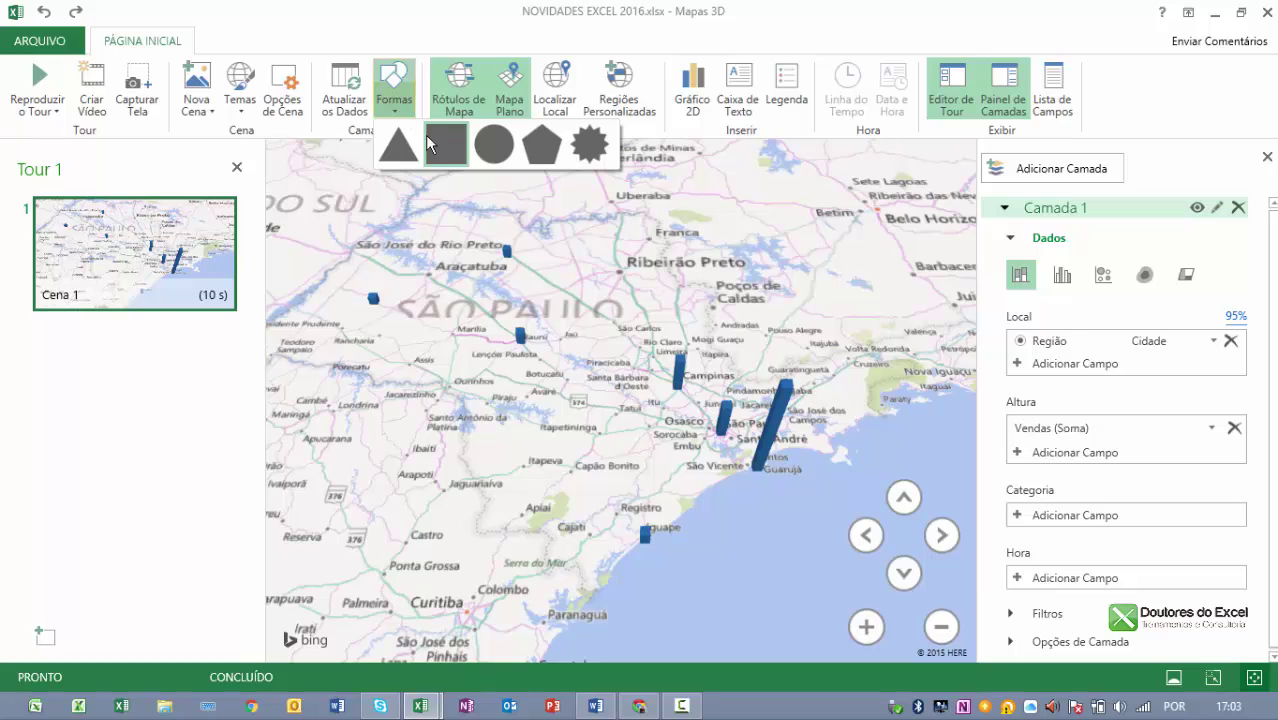
left_click(592, 142)
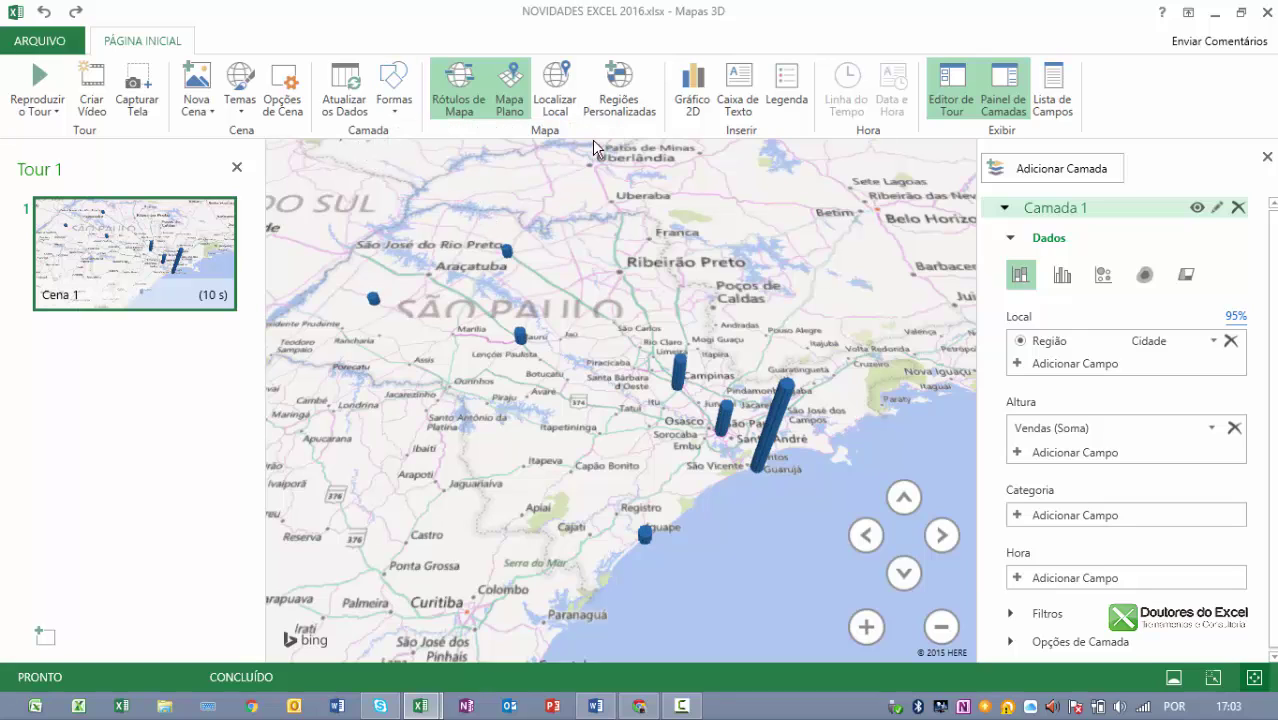
left_click(395, 100)
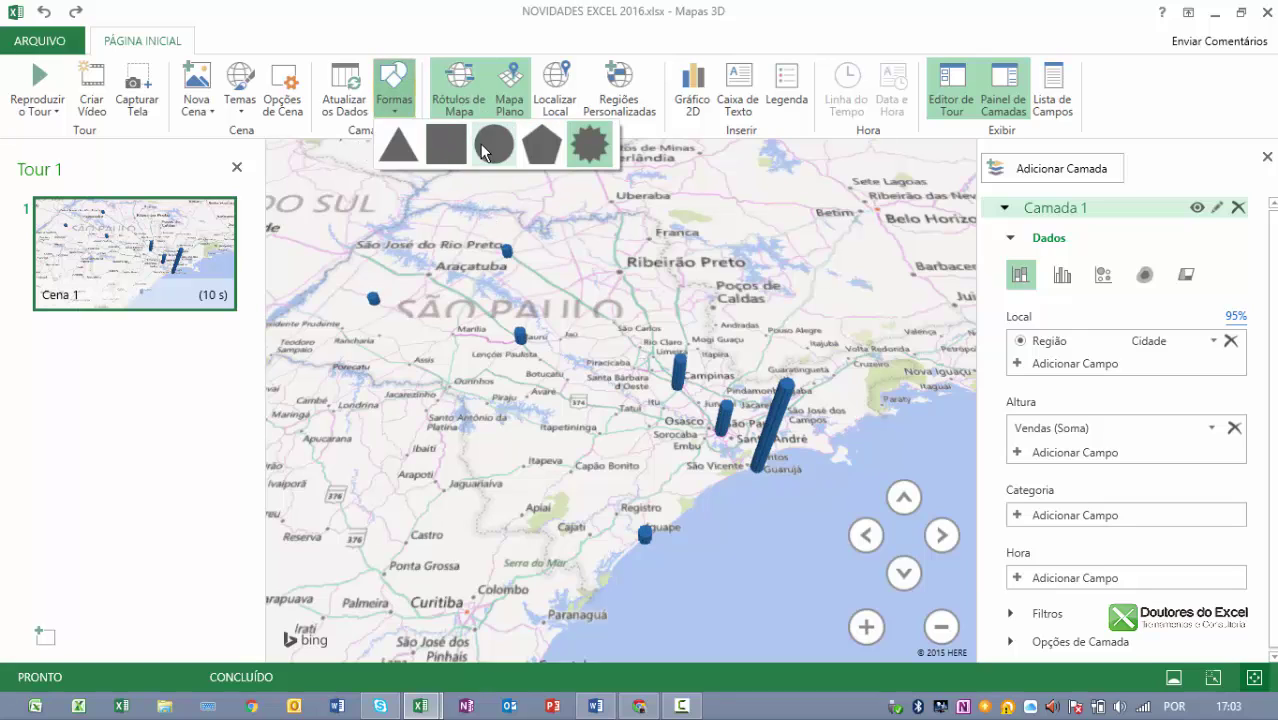
left_click(485, 141)
left_click(396, 112)
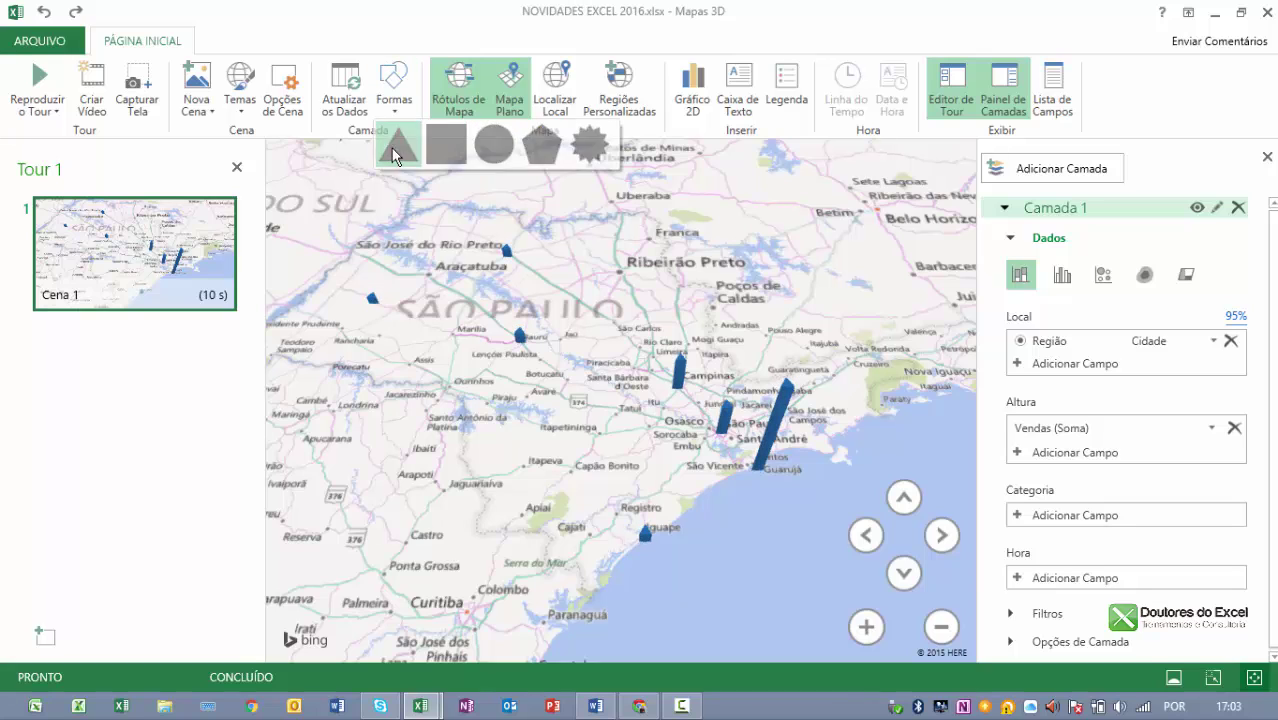
left_click(393, 148)
left_click(394, 110)
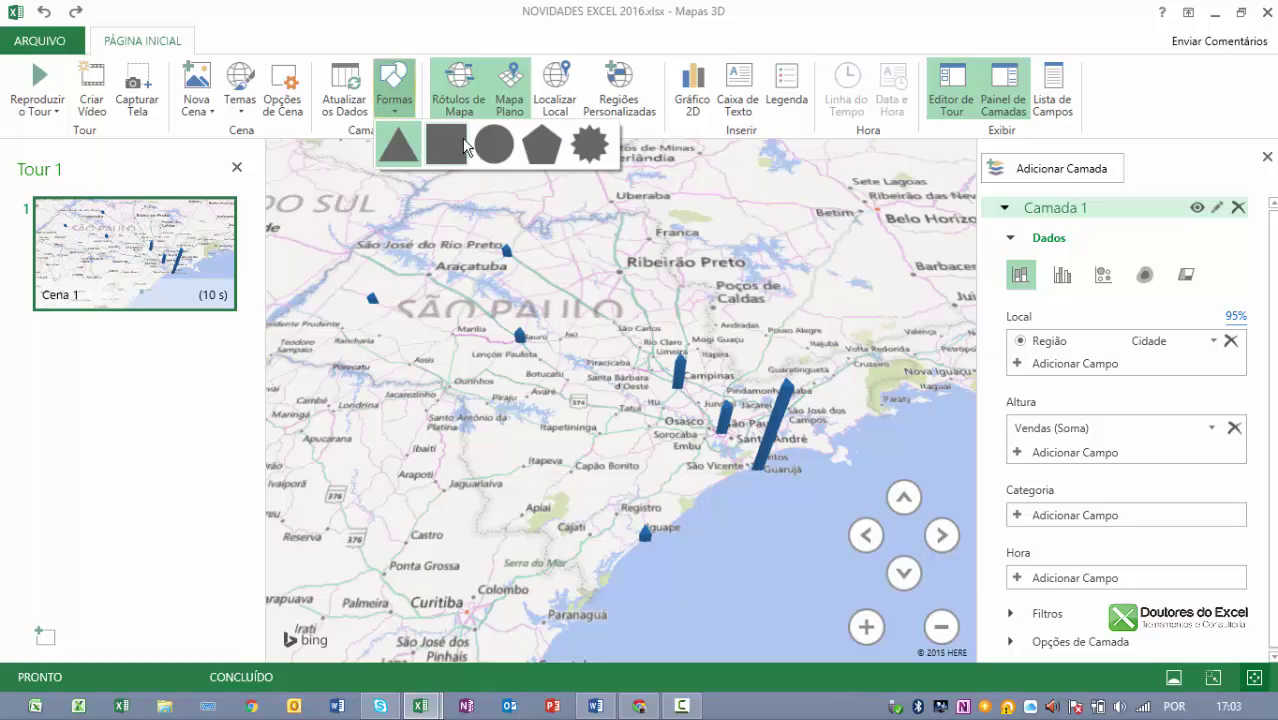
left_click(496, 139)
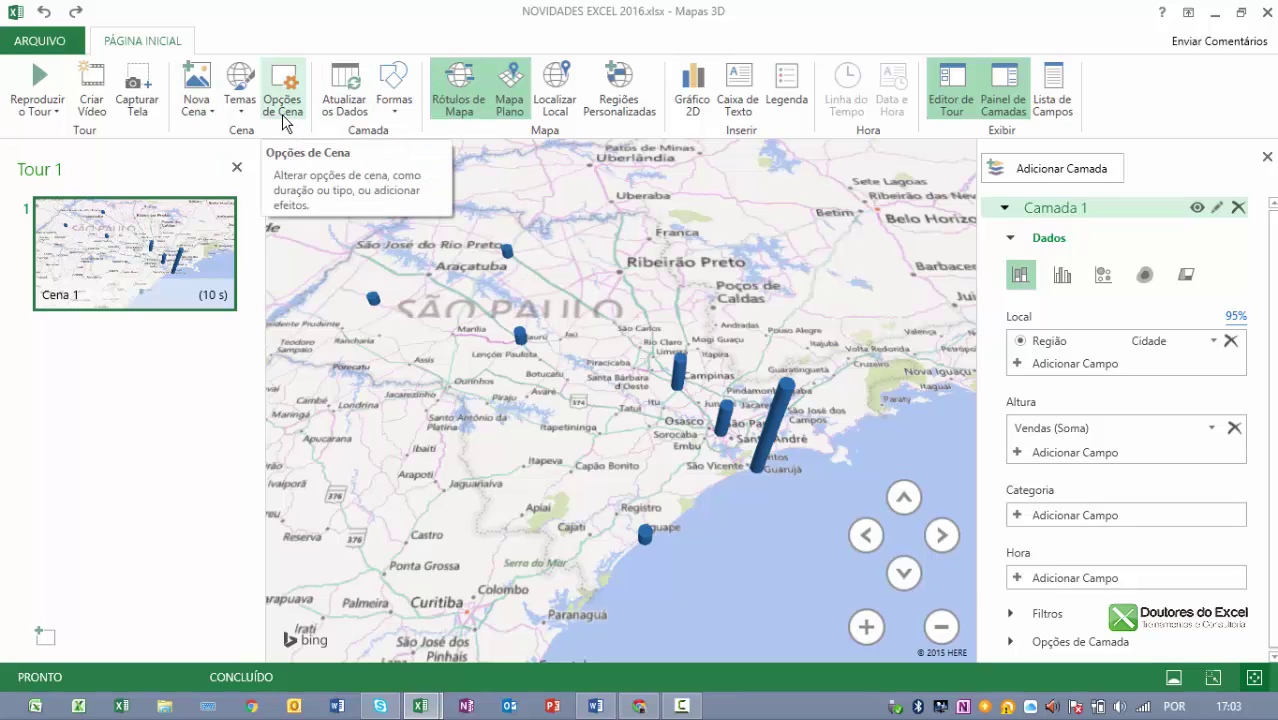
Try dark satellite, greyscale and road themes, then apply the high-contrast theme with yellow columns.
left_click(249, 114)
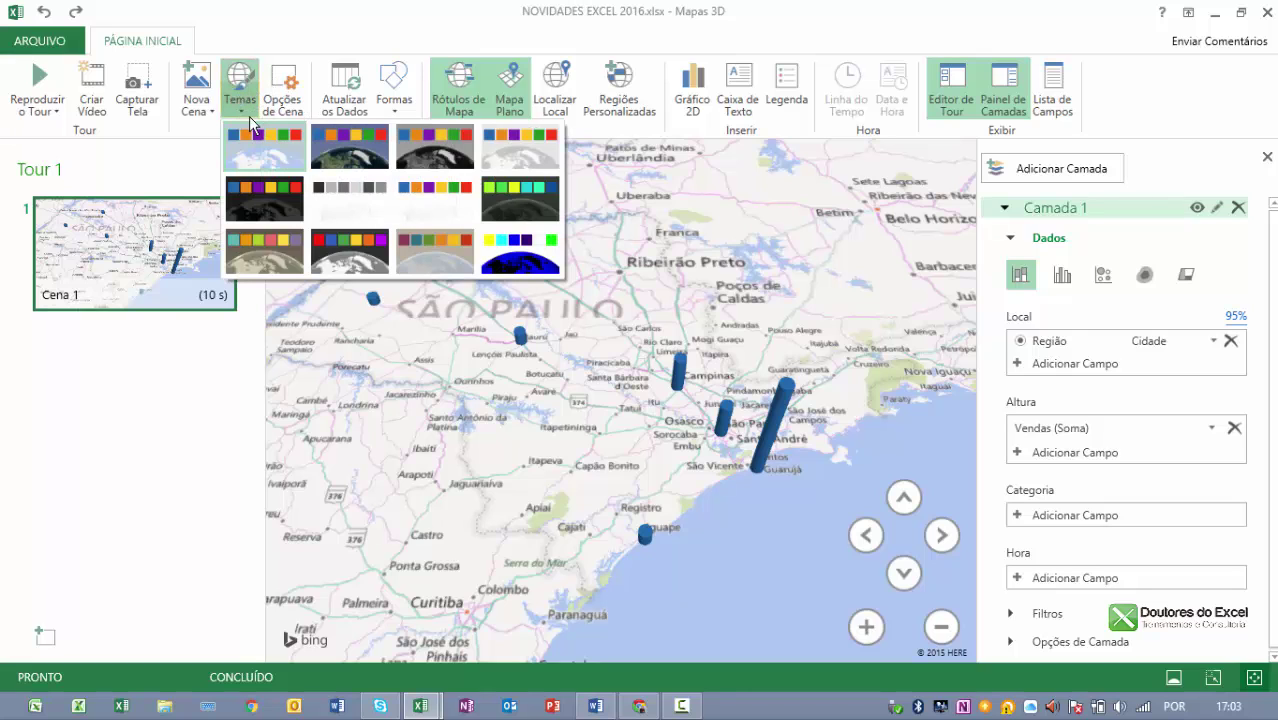
left_click(340, 155)
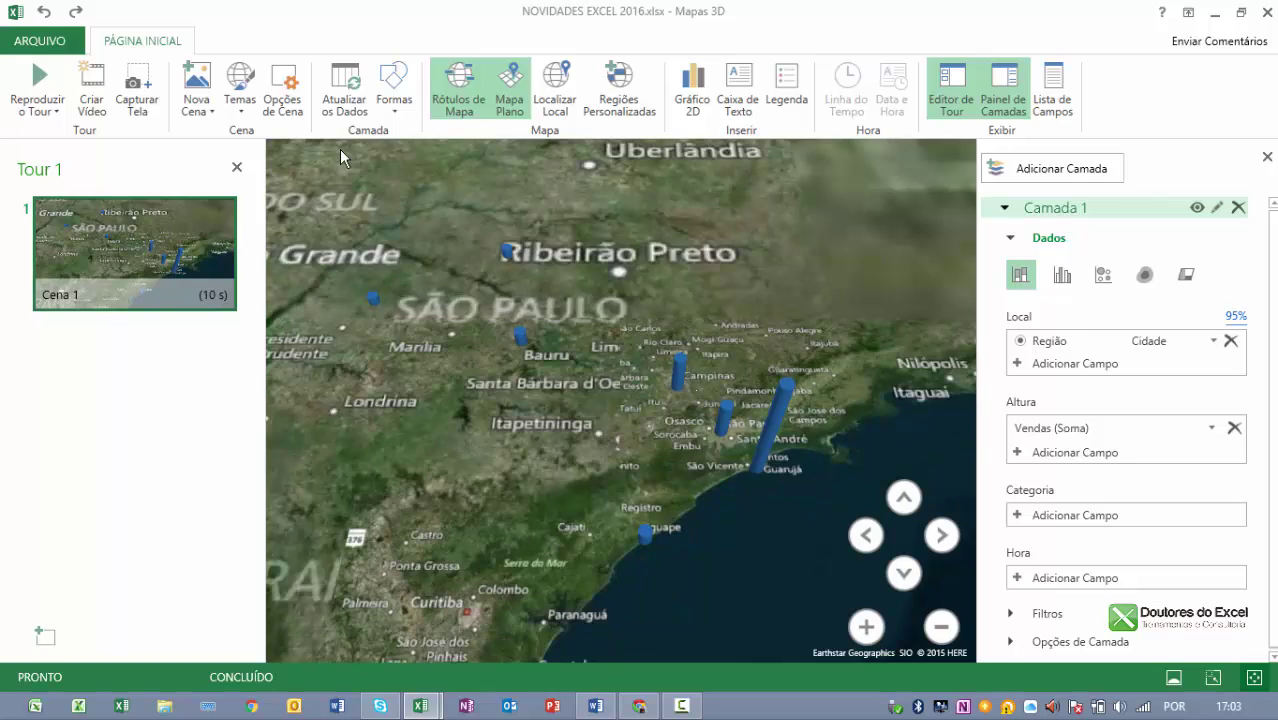
left_click(206, 115)
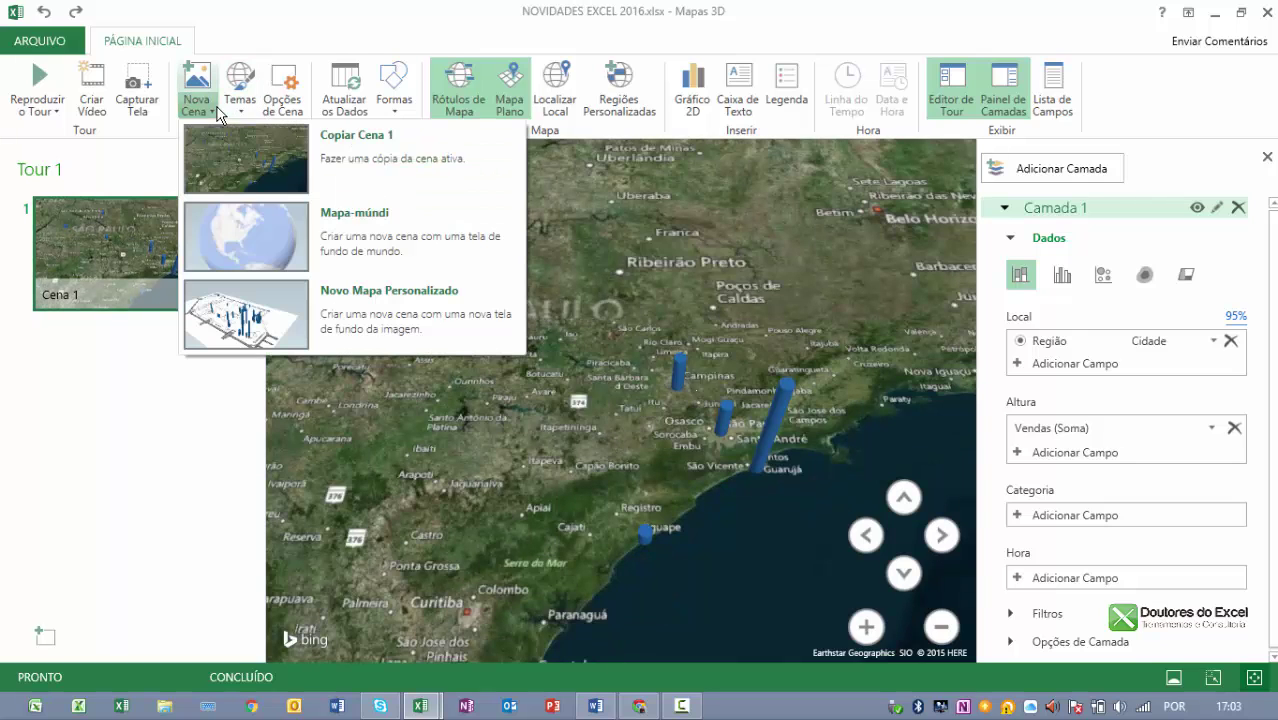
left_click(240, 95)
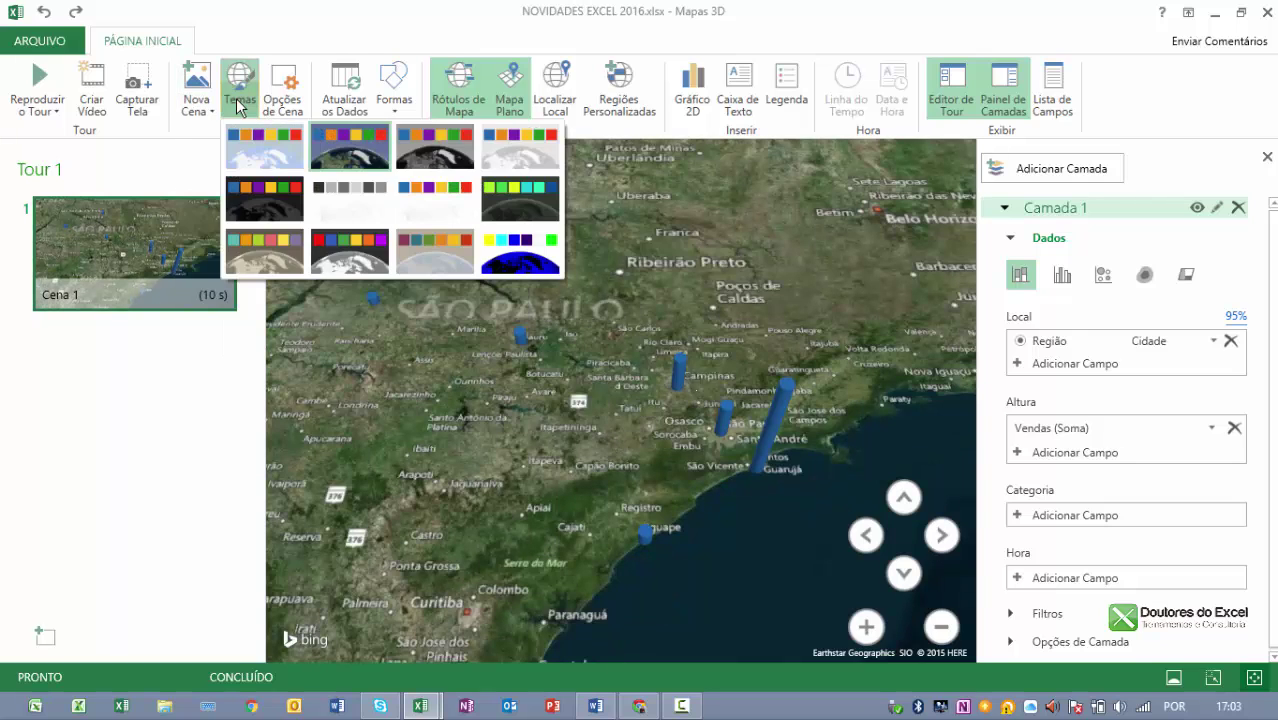
left_click(438, 154)
left_click(240, 95)
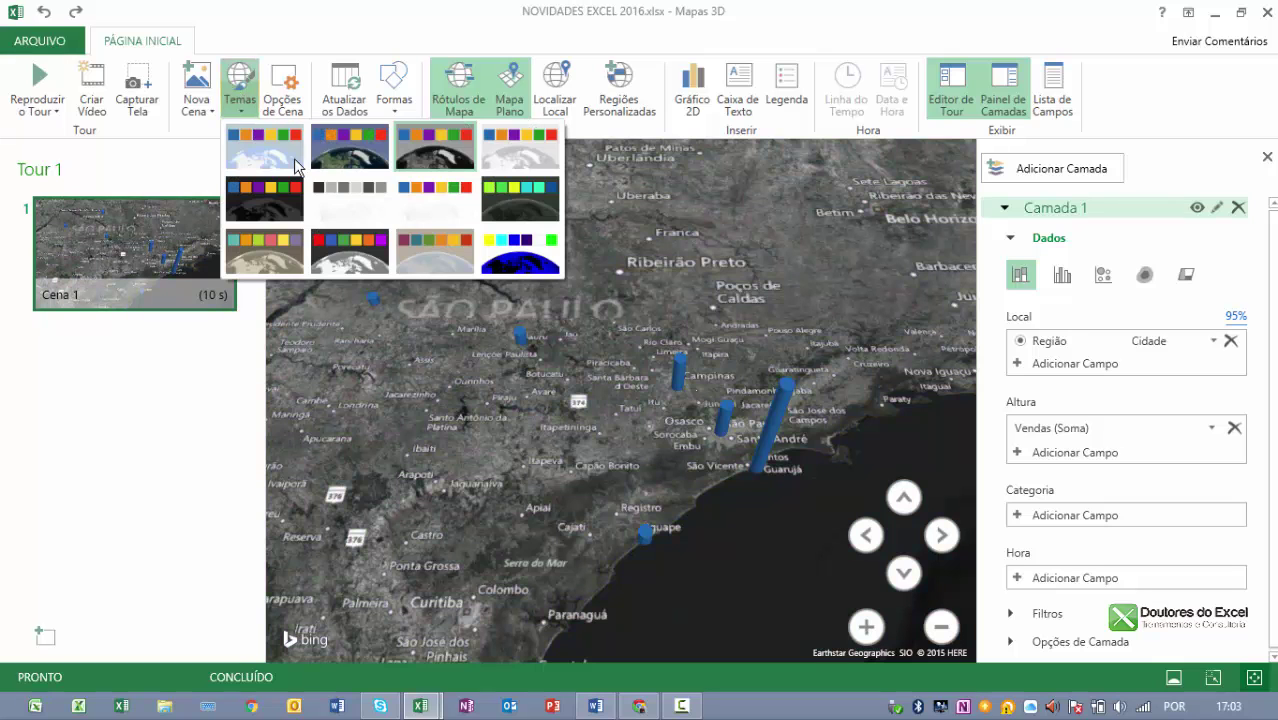
left_click(436, 247)
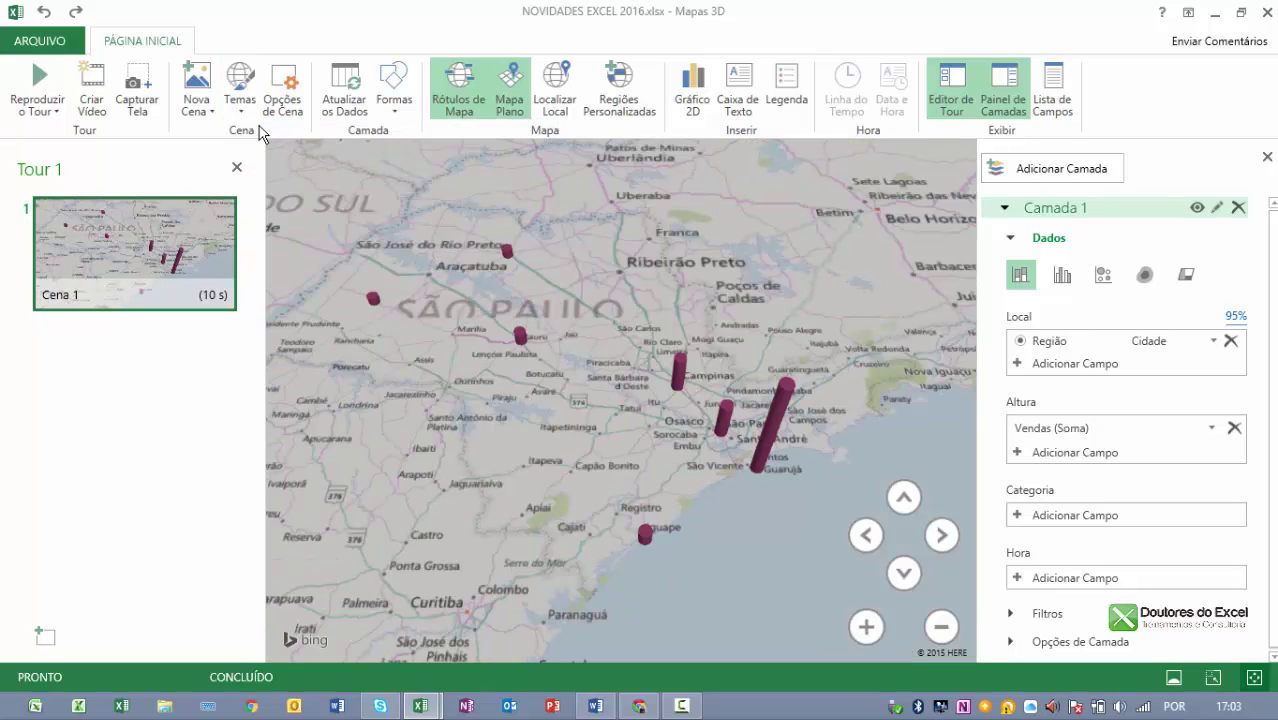
left_click(240, 95)
left_click(519, 259)
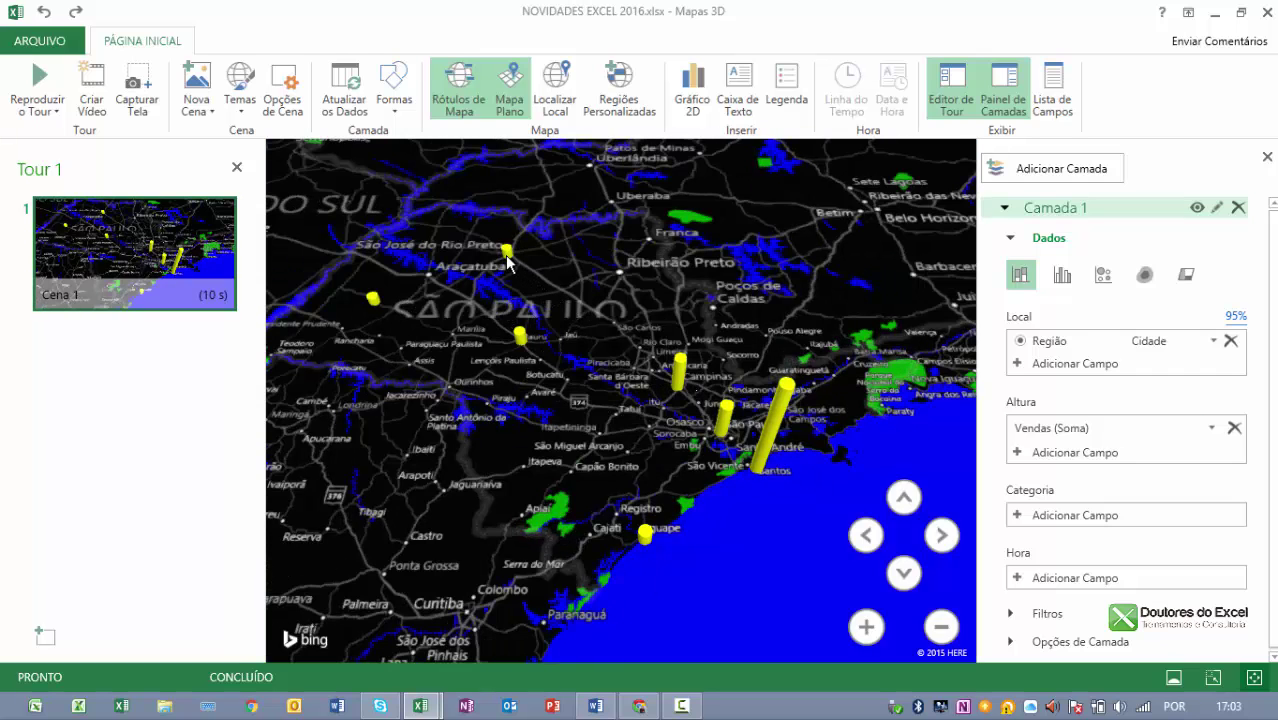
mouse_move(507, 251)
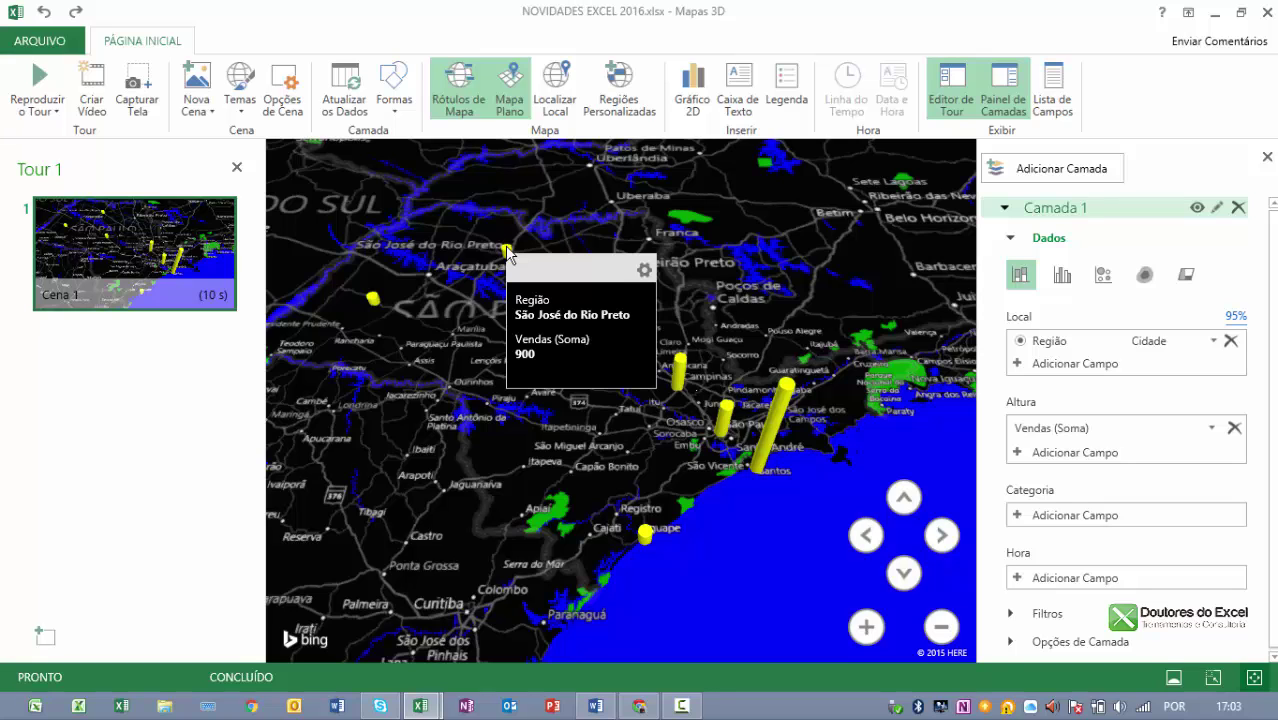
Customize the column data card to show Vendas as Média (average) and confirm.
left_click(645, 272)
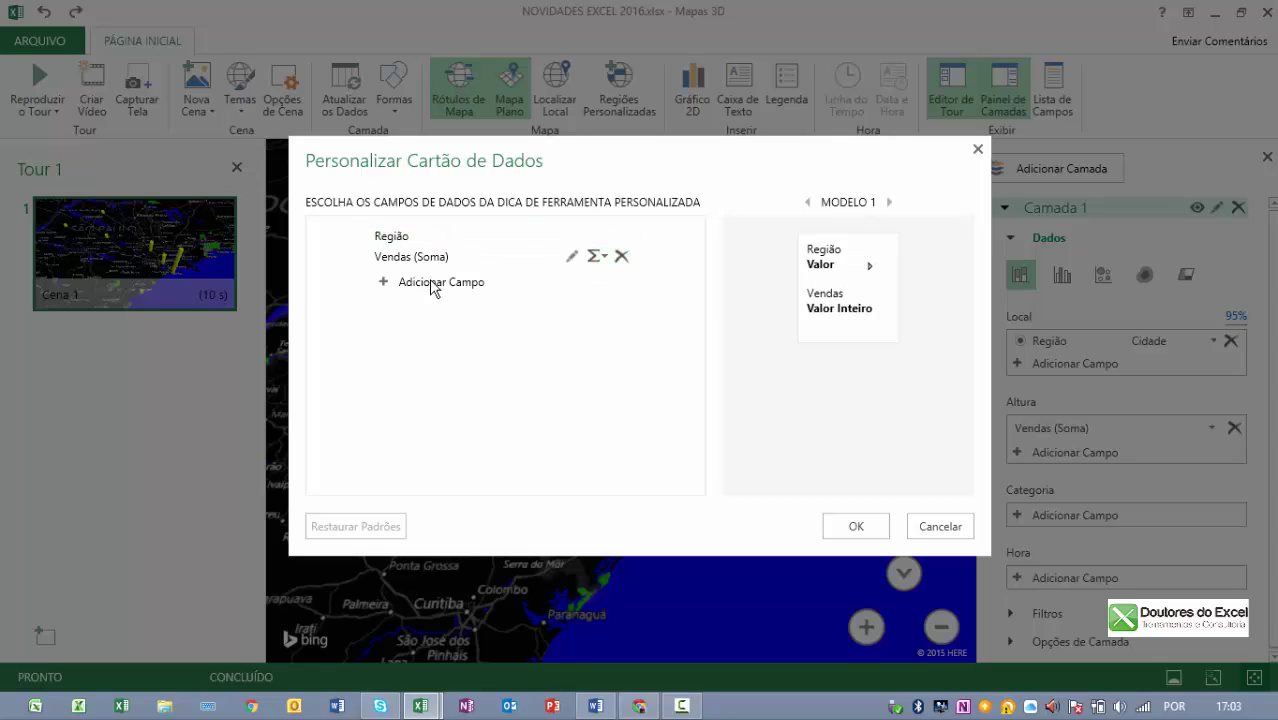
mouse_move(411, 257)
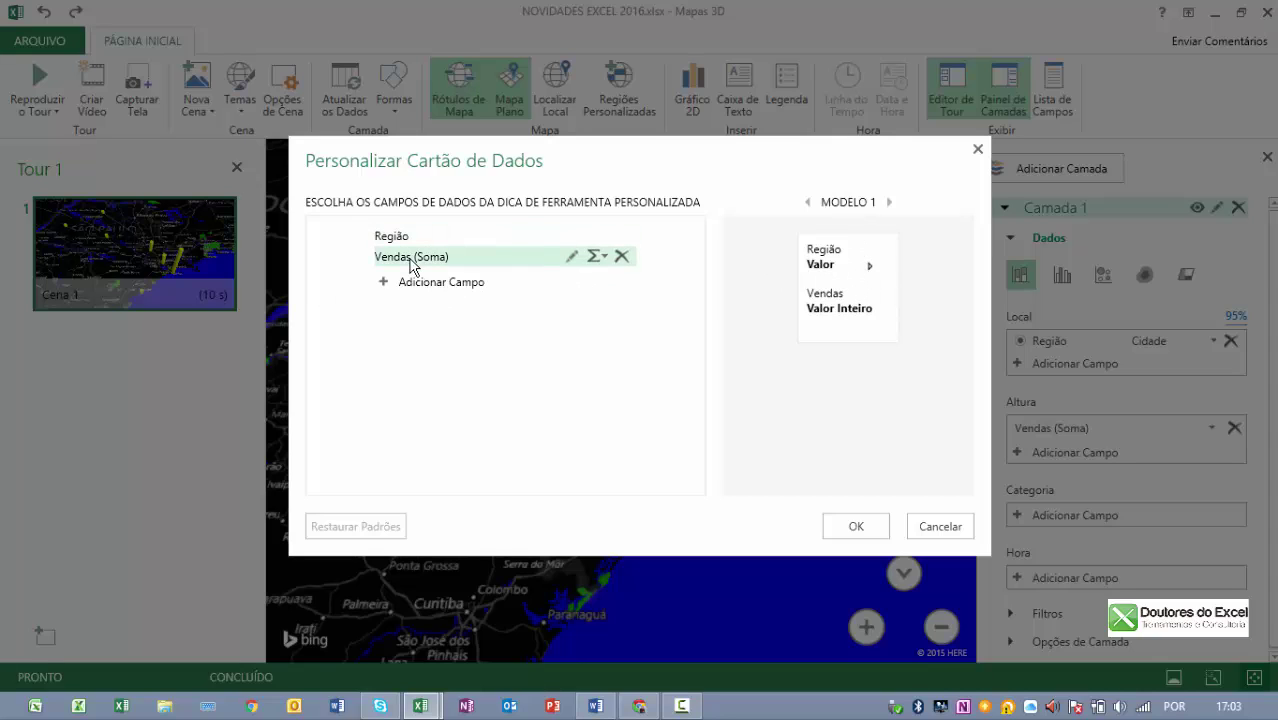
left_click(600, 260)
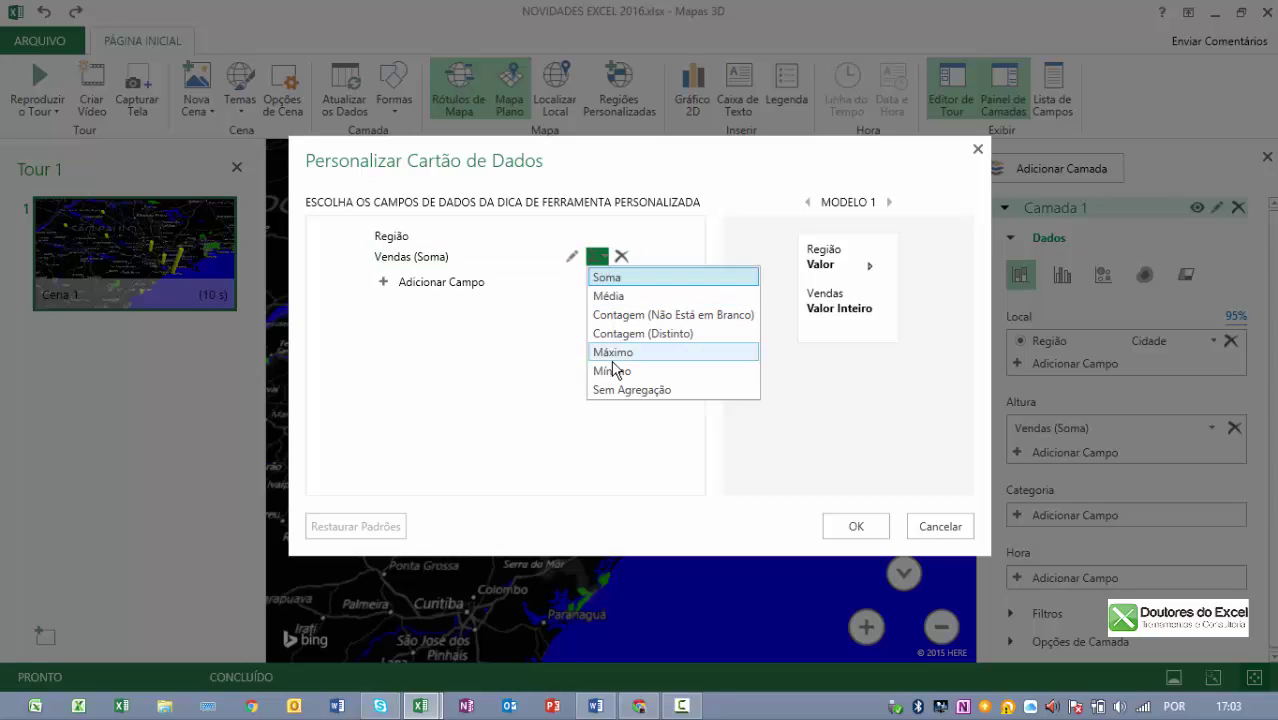
left_click(605, 297)
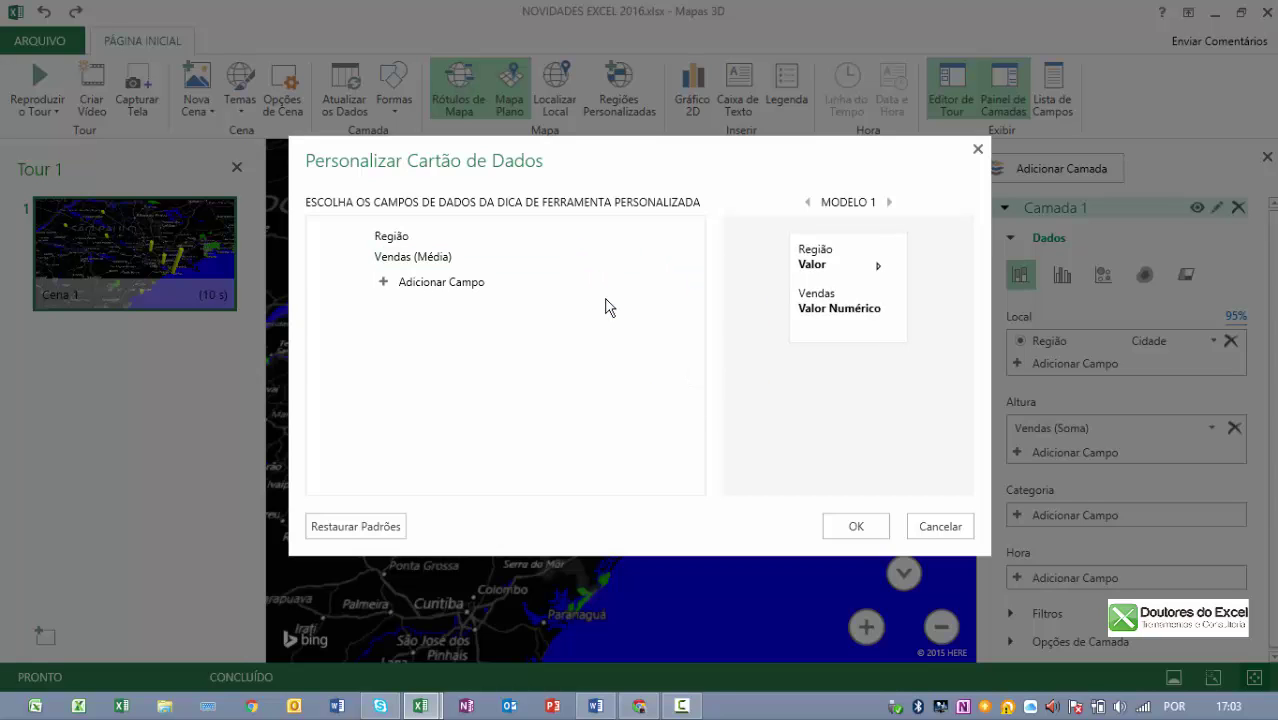
left_click(855, 526)
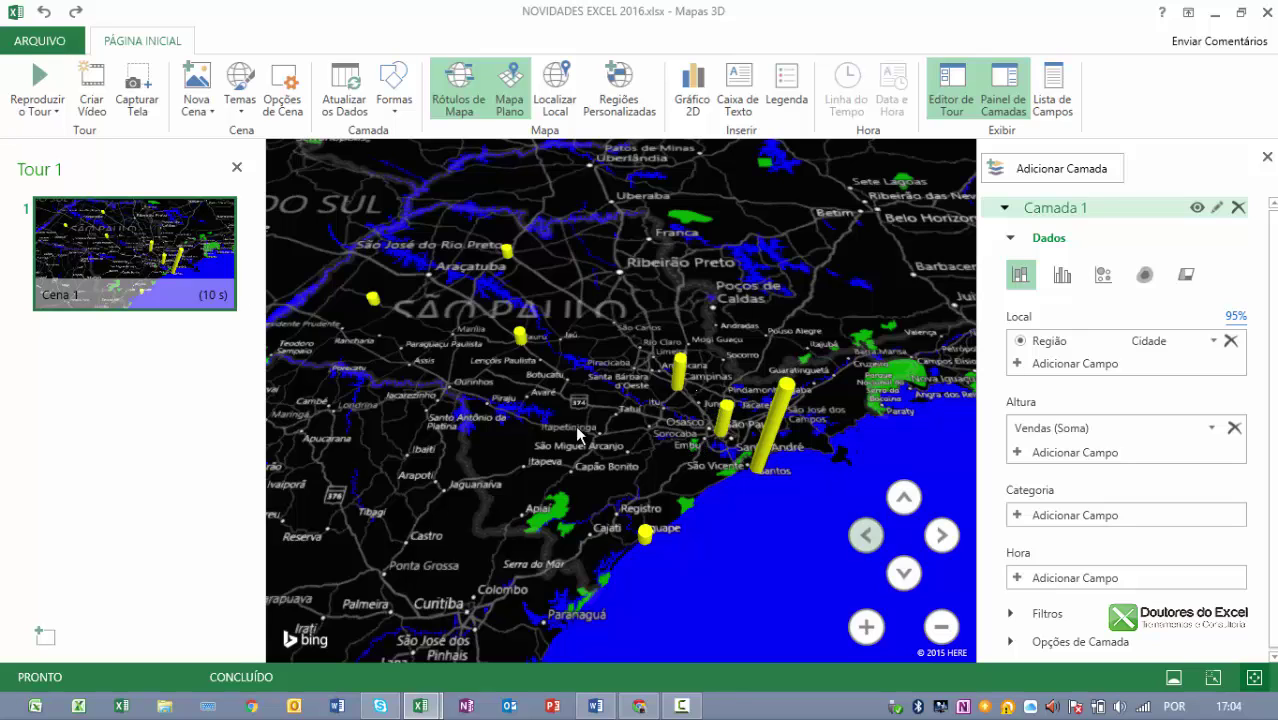
Capture a snapshot of the map, then open and cancel the 3D Maps options.
left_click(143, 101)
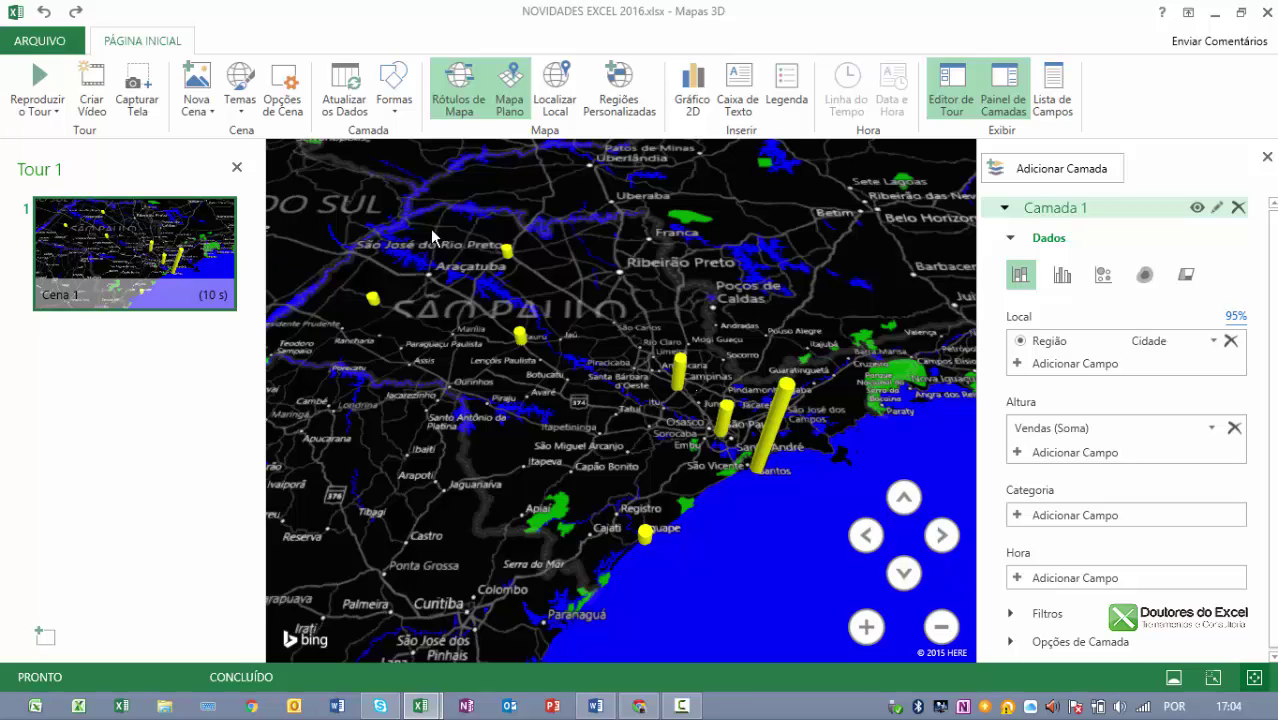
left_click(38, 44)
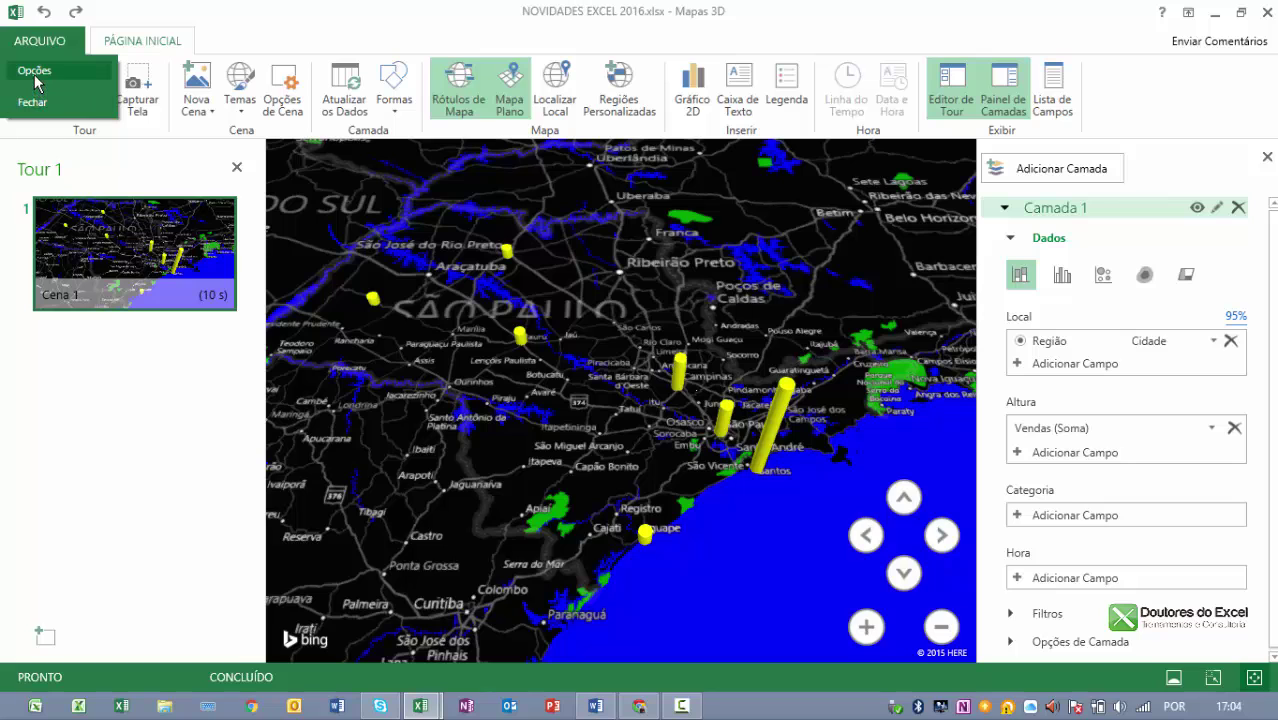
left_click(34, 70)
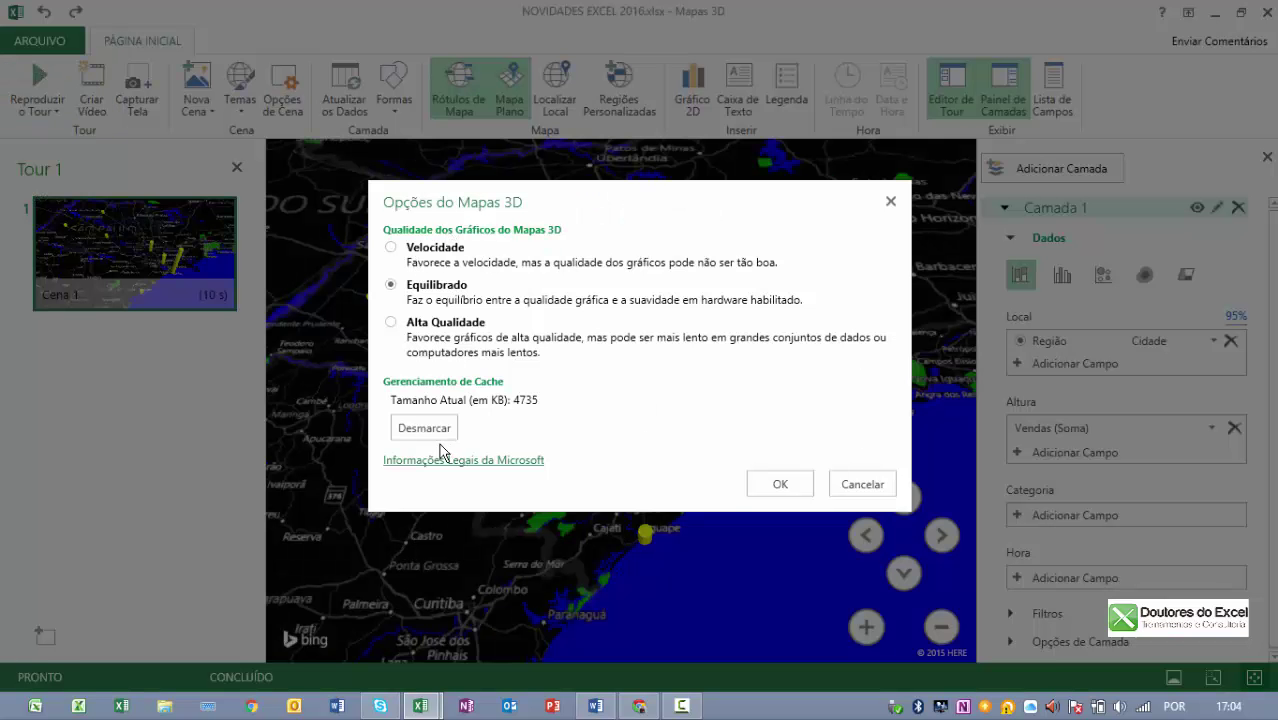
left_click(868, 484)
Close 3D Maps and pick a cell on the POWER MAP sheet for pasting.
left_click(70, 45)
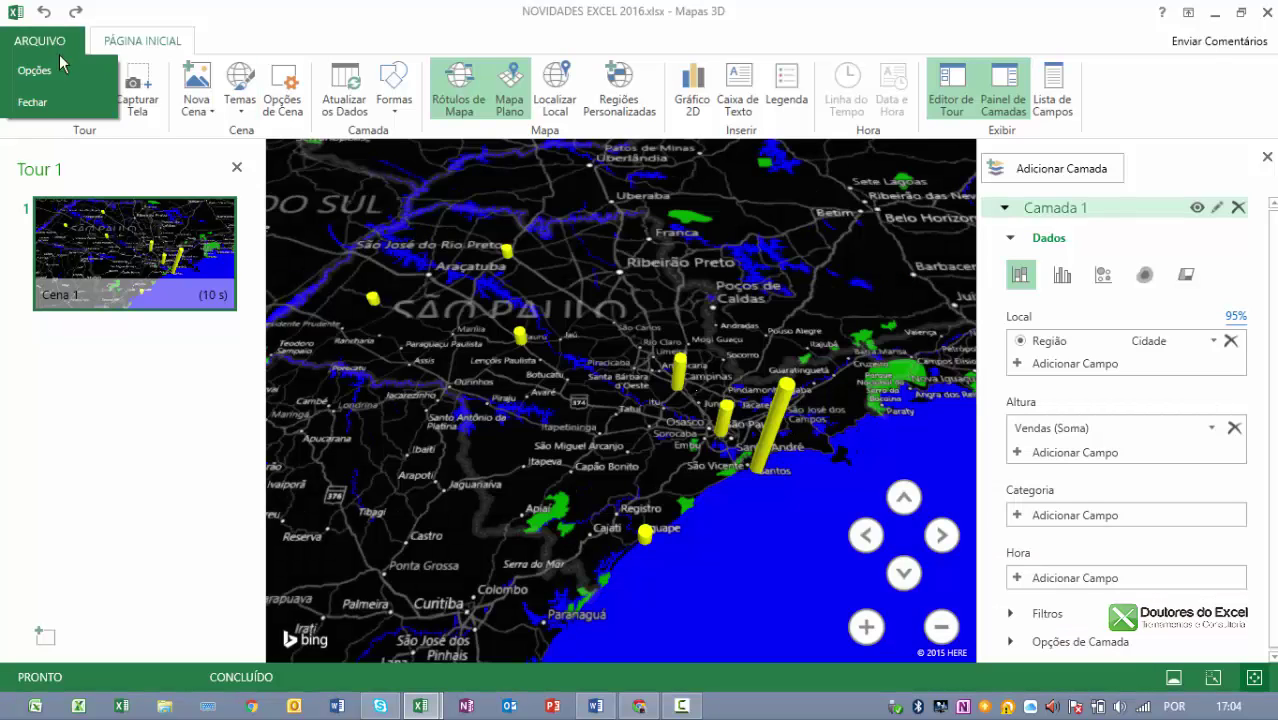
left_click(34, 102)
left_click(682, 376)
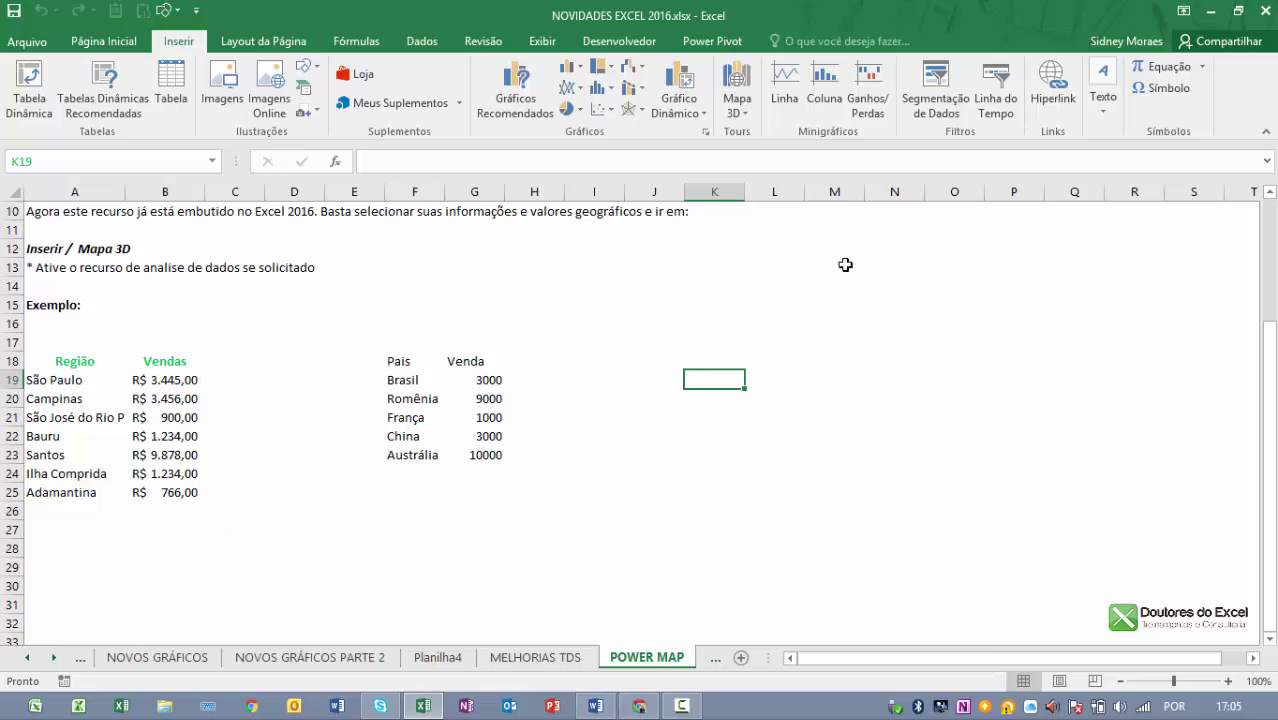
Paste the map snapshot beside the tables and select the Pais/Venda range F18:G23.
key("ctrl+v")
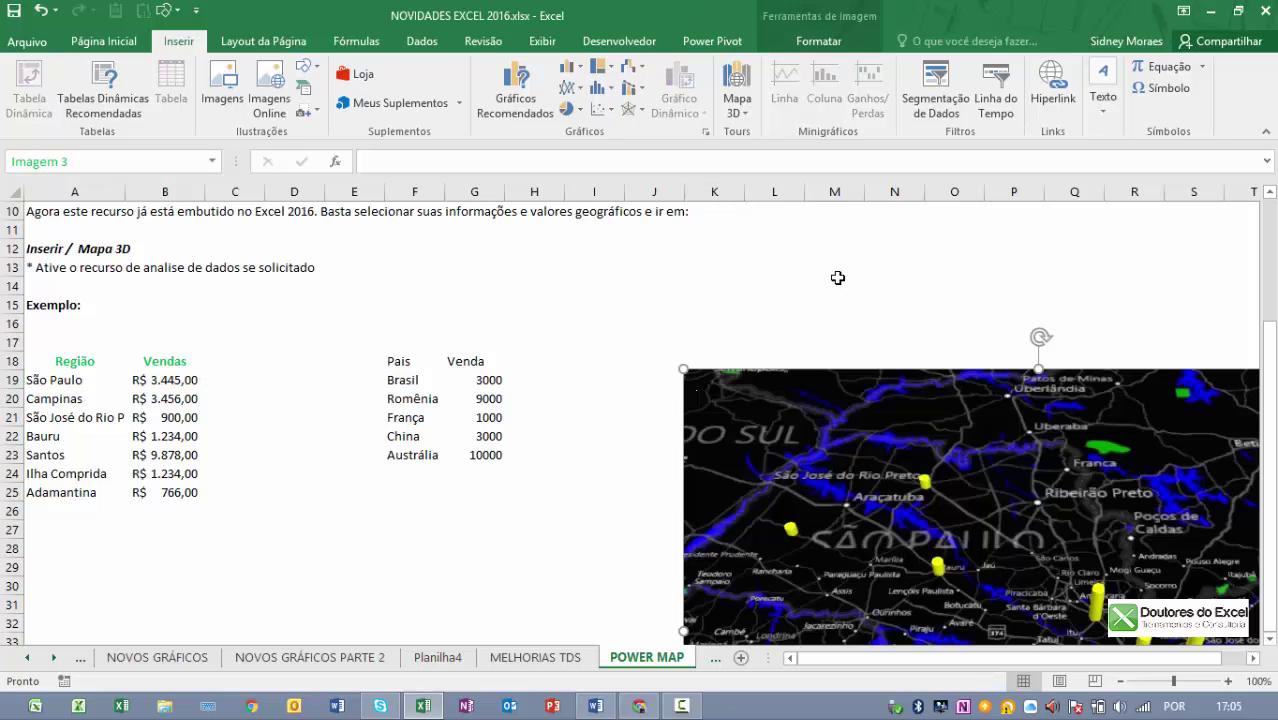
mouse_move(895, 543)
left_mouse_down()
mouse_move(752, 388)
mouse_move(1163, 430)
left_mouse_up()
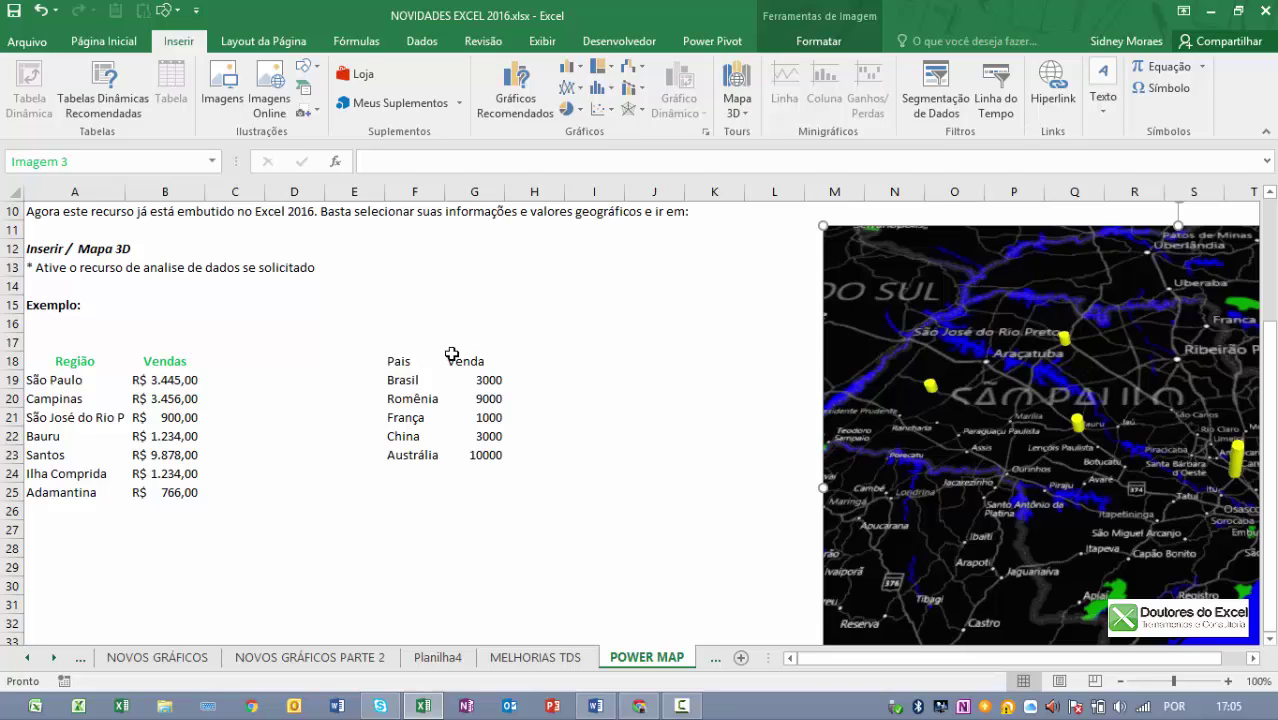
mouse_move(398, 361)
left_mouse_down()
mouse_move(497, 440)
mouse_move(500, 458)
left_mouse_up()
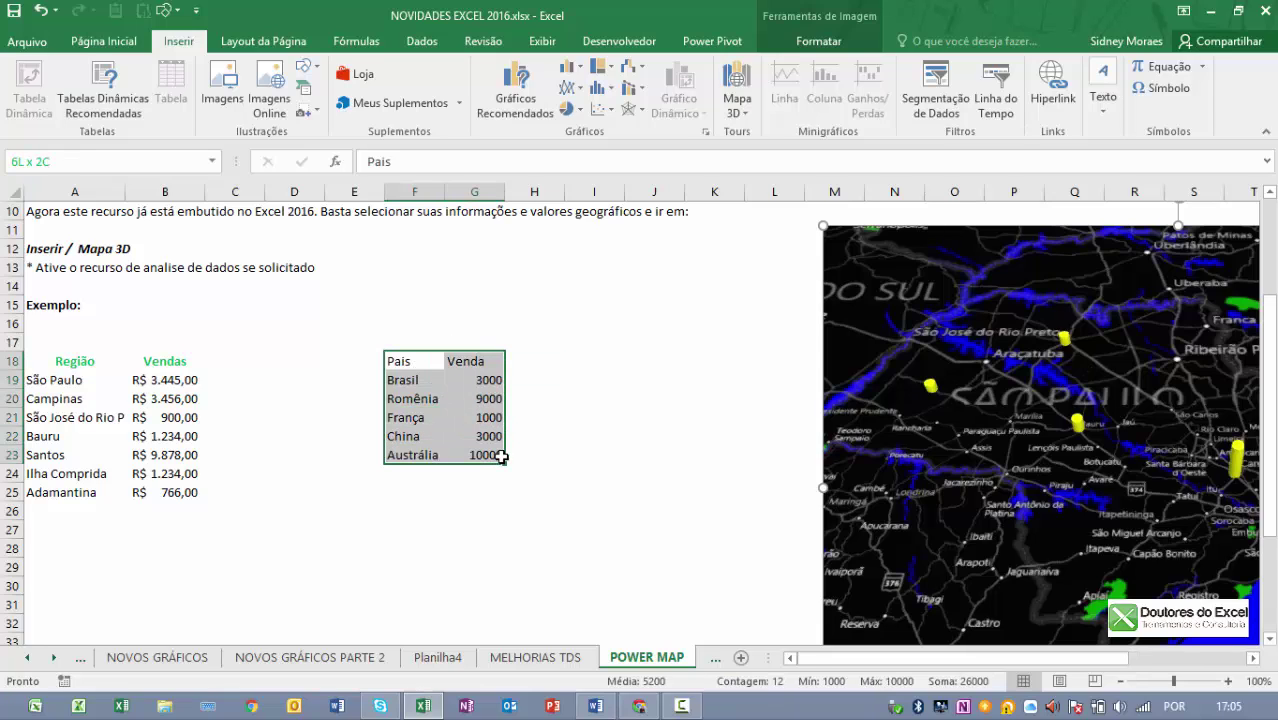
Launch 3D Maps from Inserir > Mapa 3D and start a new tour, Tour 2.
left_click(740, 105)
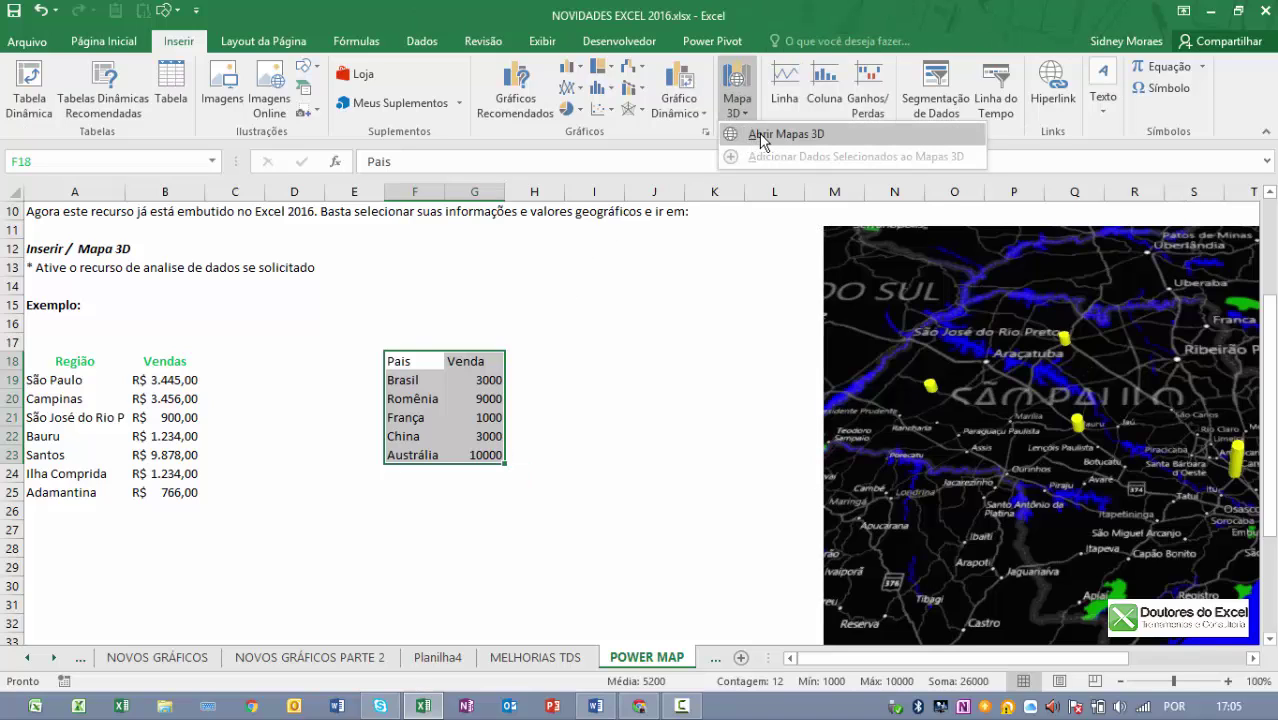
left_click(760, 136)
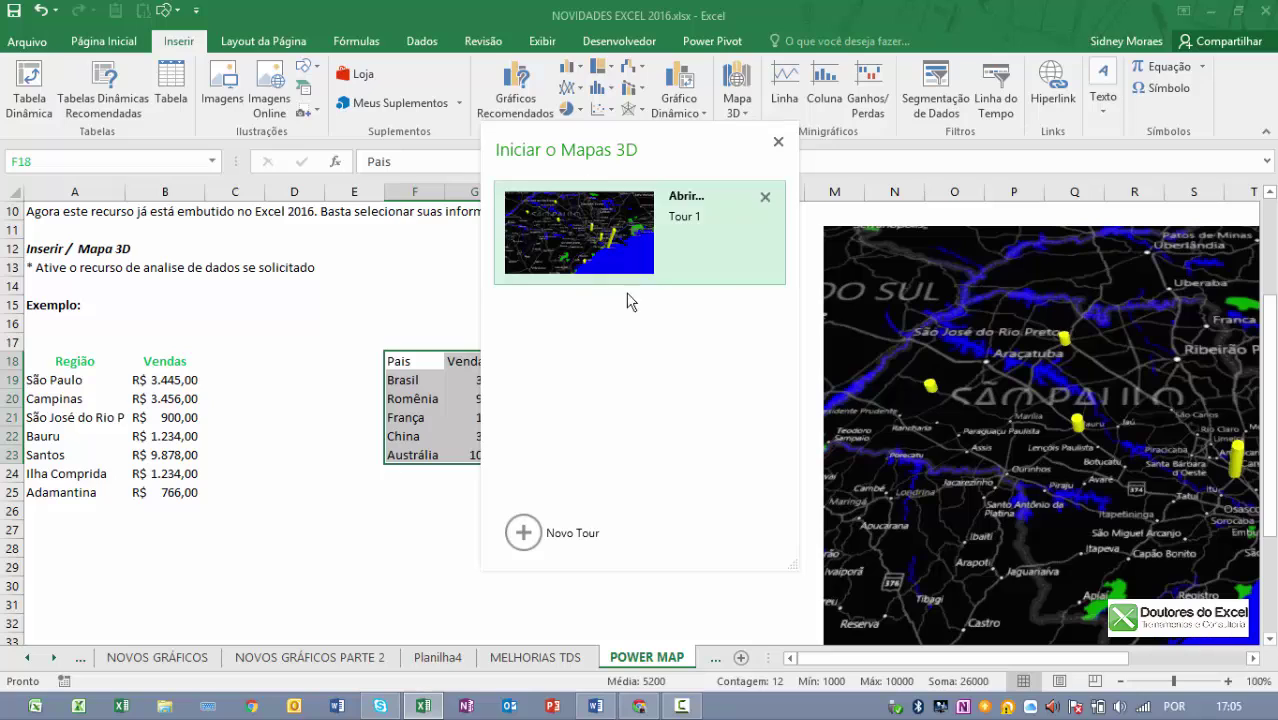
left_click(674, 228)
left_click(519, 534)
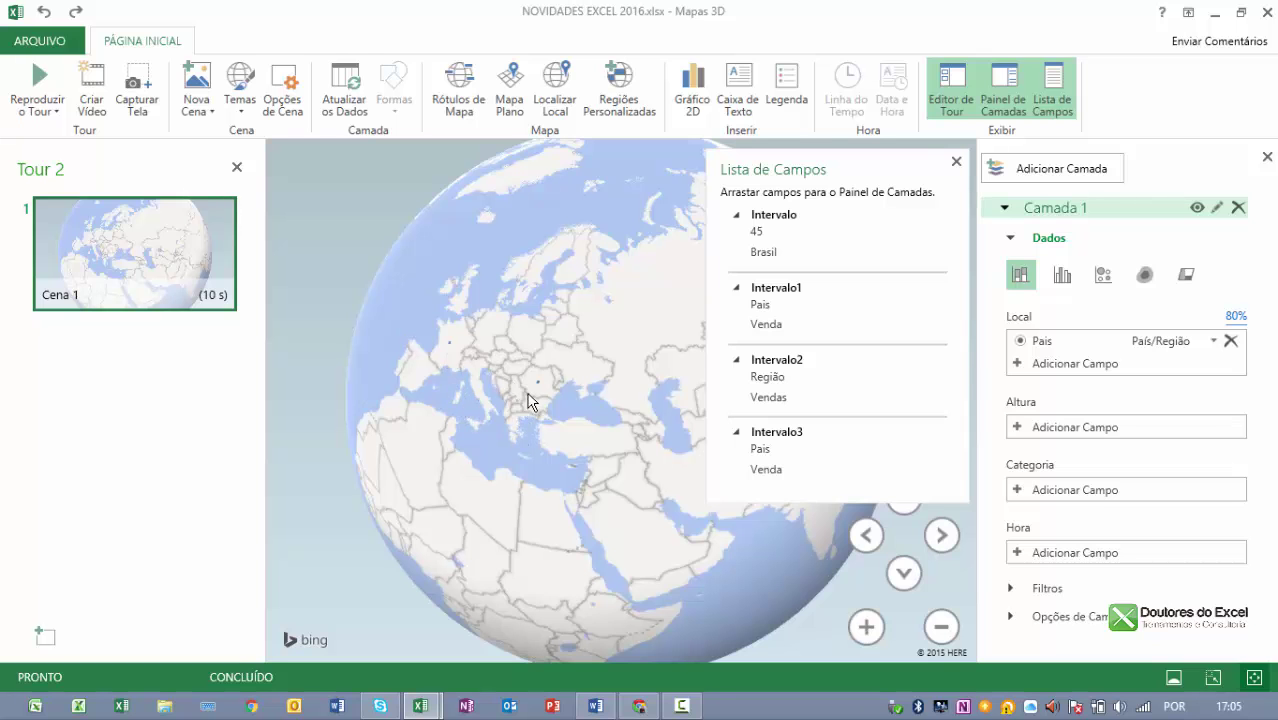
Keep Pais as País/Região, add Venda (Soma) as the height, and select the Camada 1 legend.
mouse_move(600, 429)
left_mouse_down()
mouse_move(363, 263)
mouse_move(451, 345)
left_mouse_up()
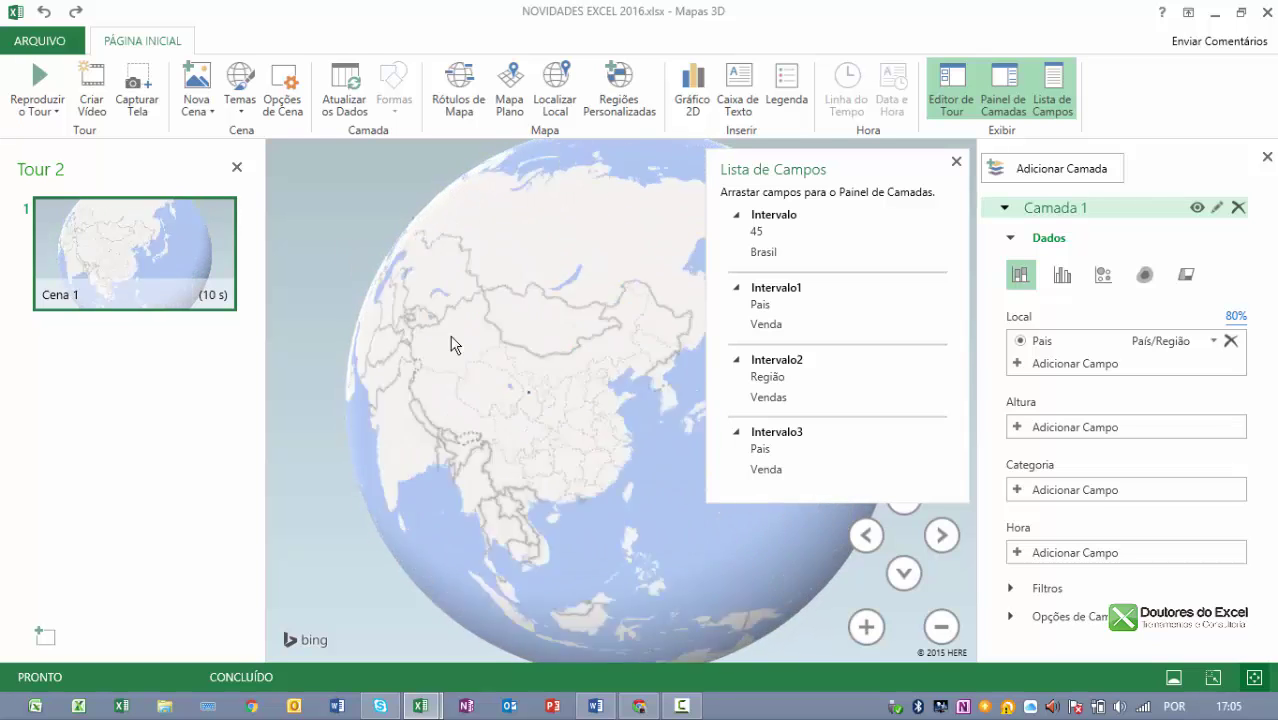
mouse_move(367, 314)
left_mouse_down()
mouse_move(605, 362)
mouse_move(685, 274)
mouse_move(682, 234)
mouse_move(553, 380)
mouse_move(722, 294)
mouse_move(653, 313)
left_mouse_up()
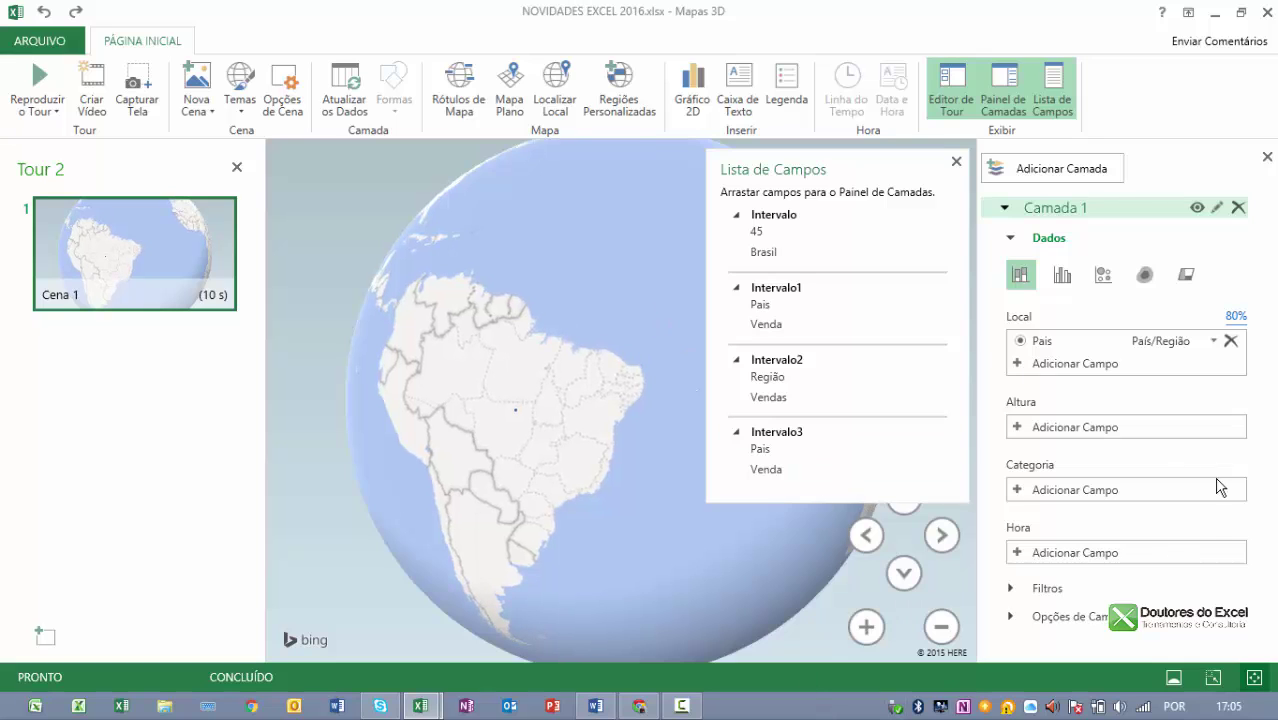
left_click(1213, 341)
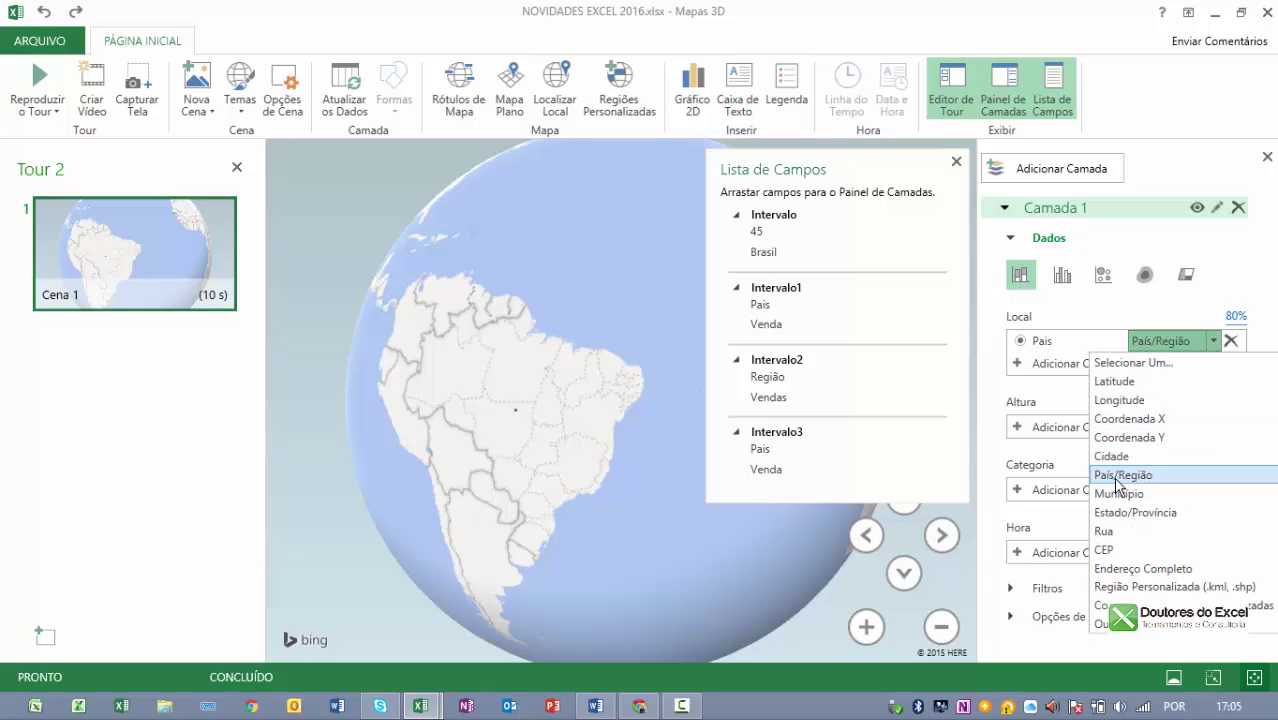
left_click(1120, 477)
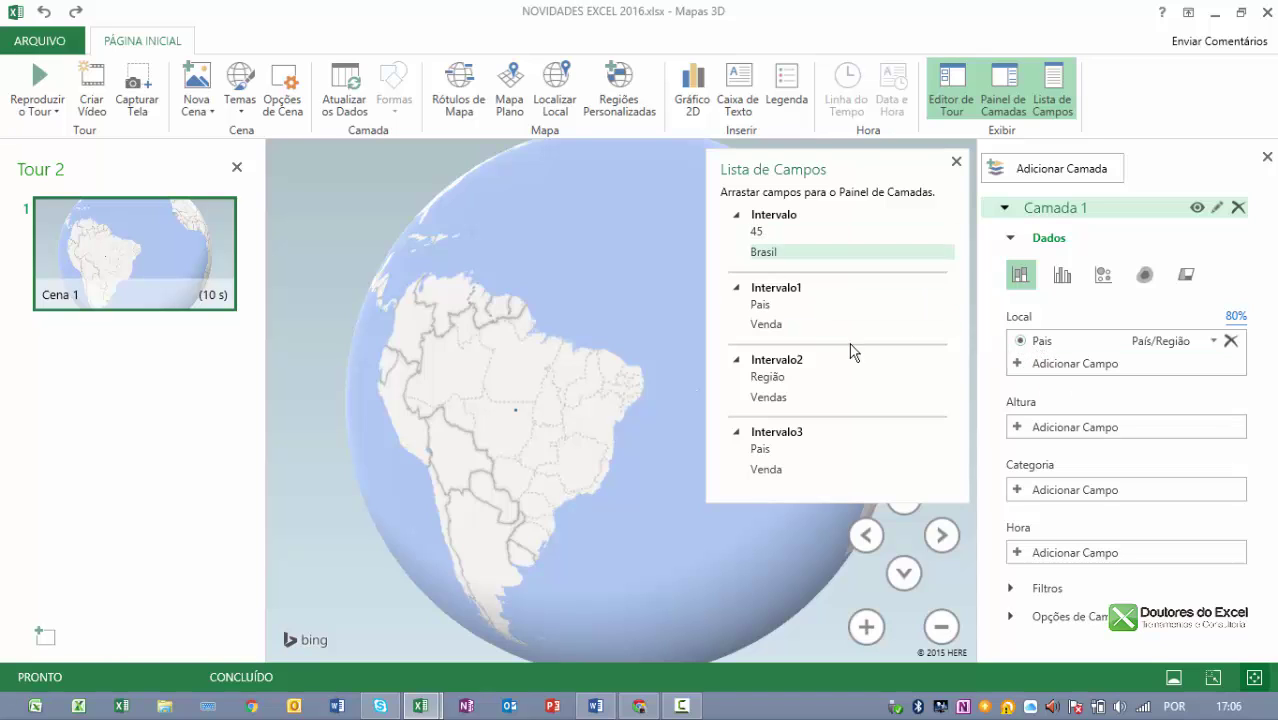
left_click(1019, 430)
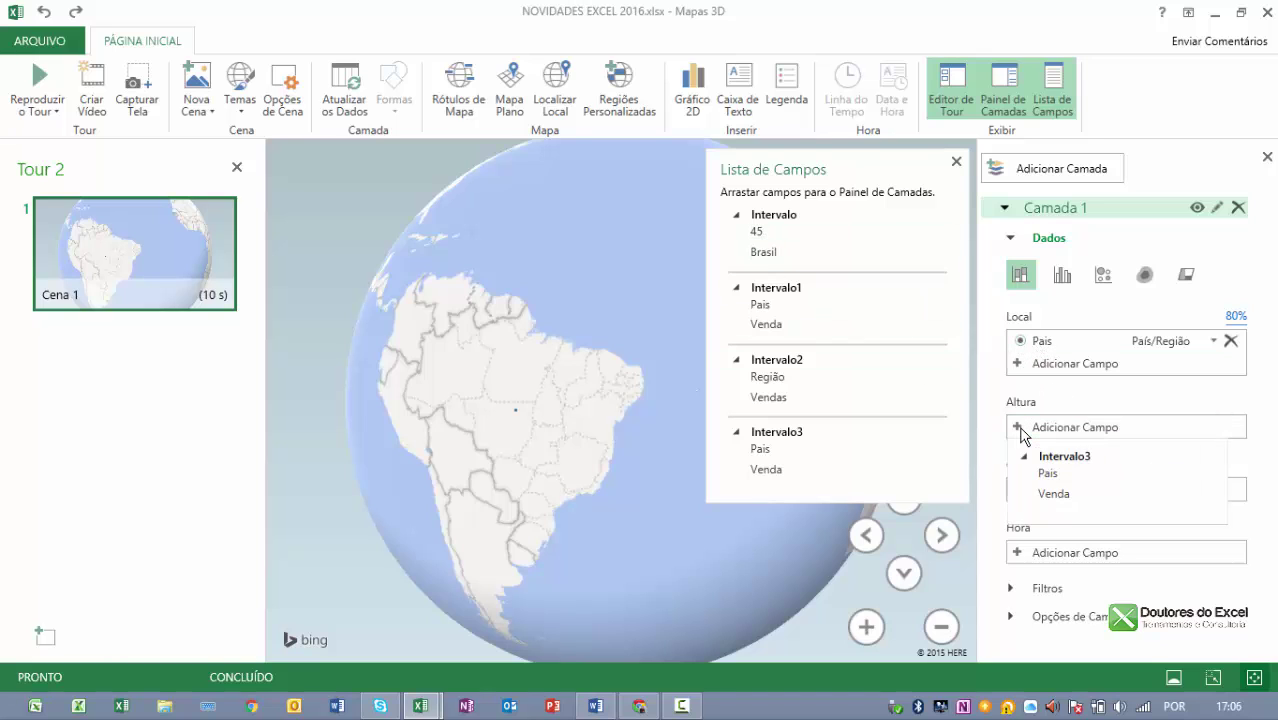
left_click(1054, 492)
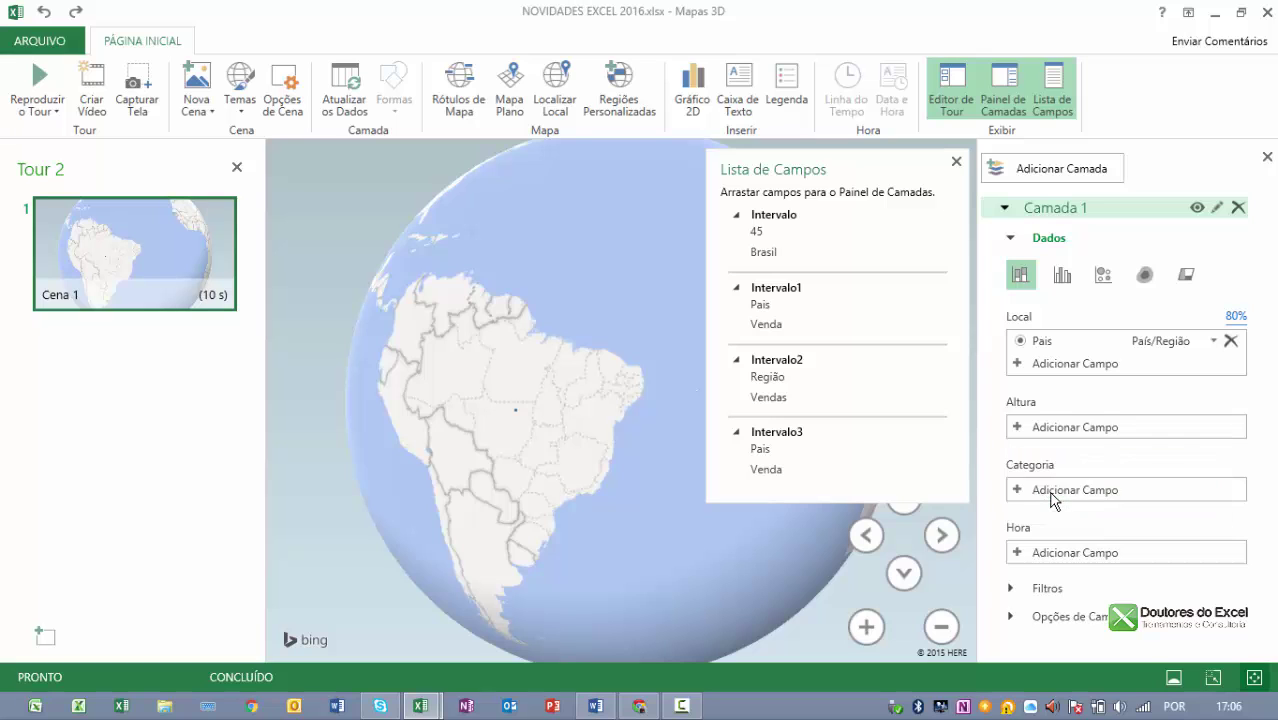
left_click(619, 445)
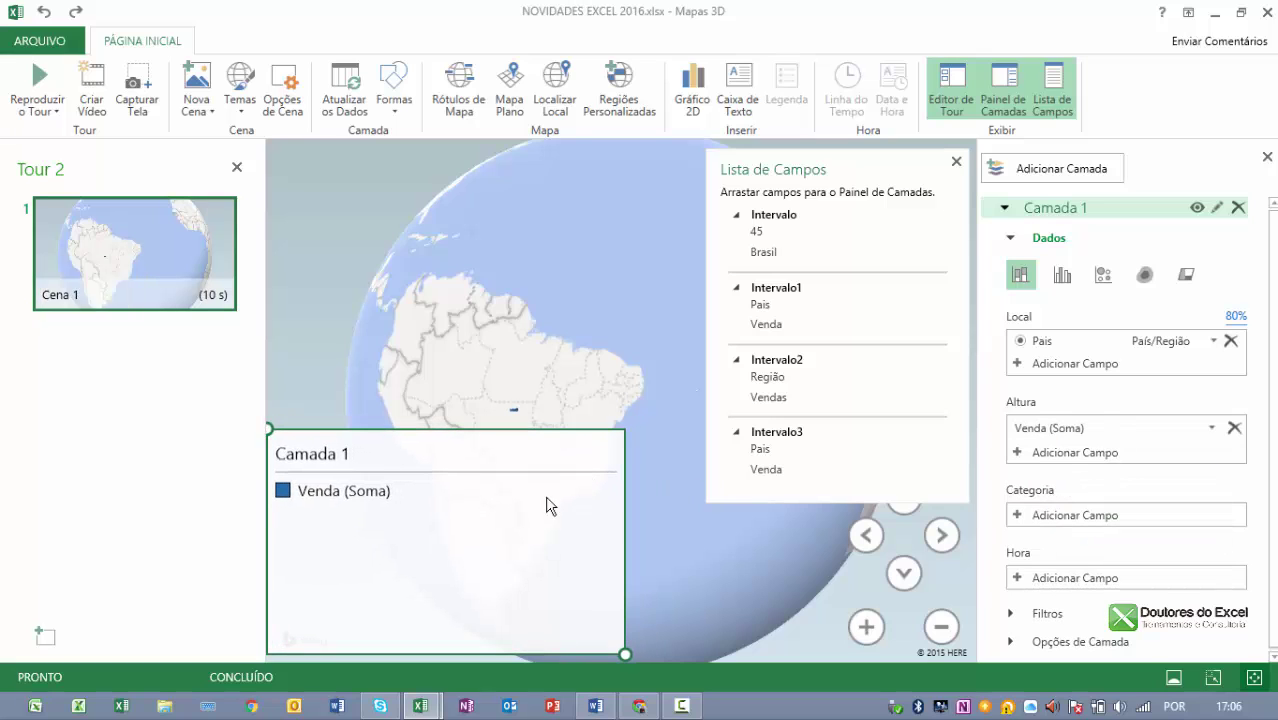
Delete the legend, remove the Venda and Pais fields, and switch Camada 1 to shaded regions.
key("Delete")
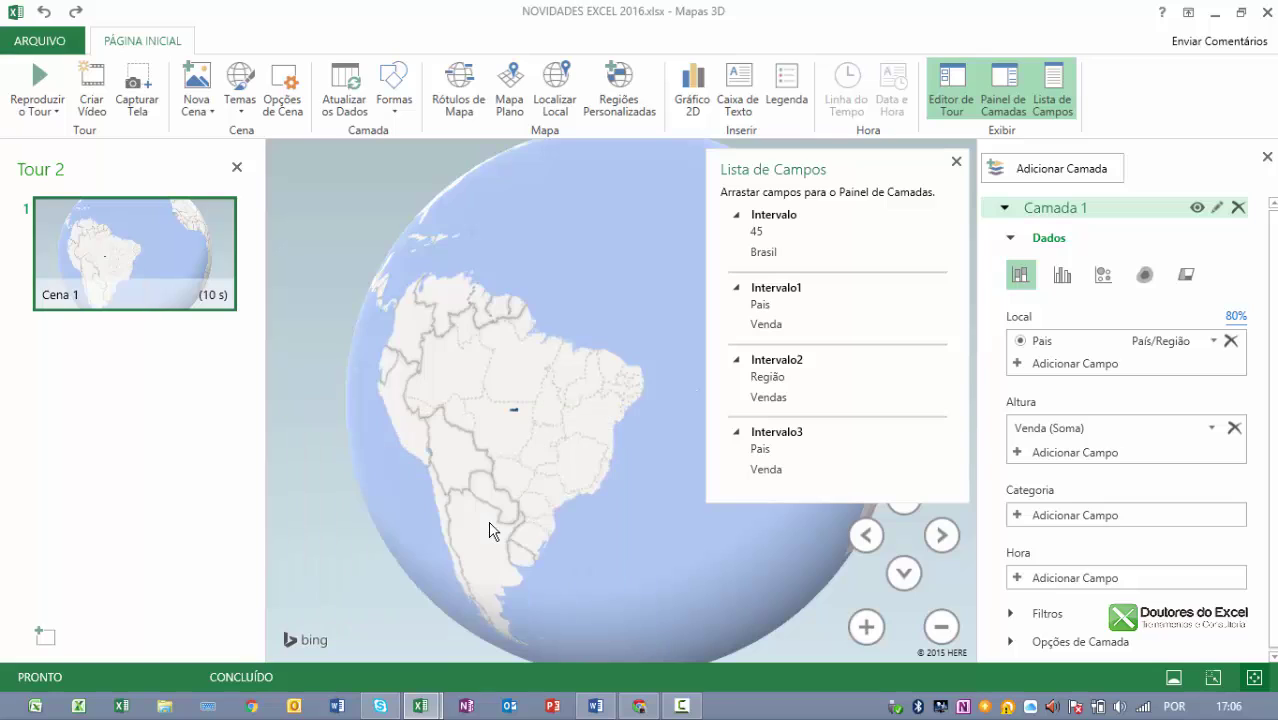
left_click(1236, 428)
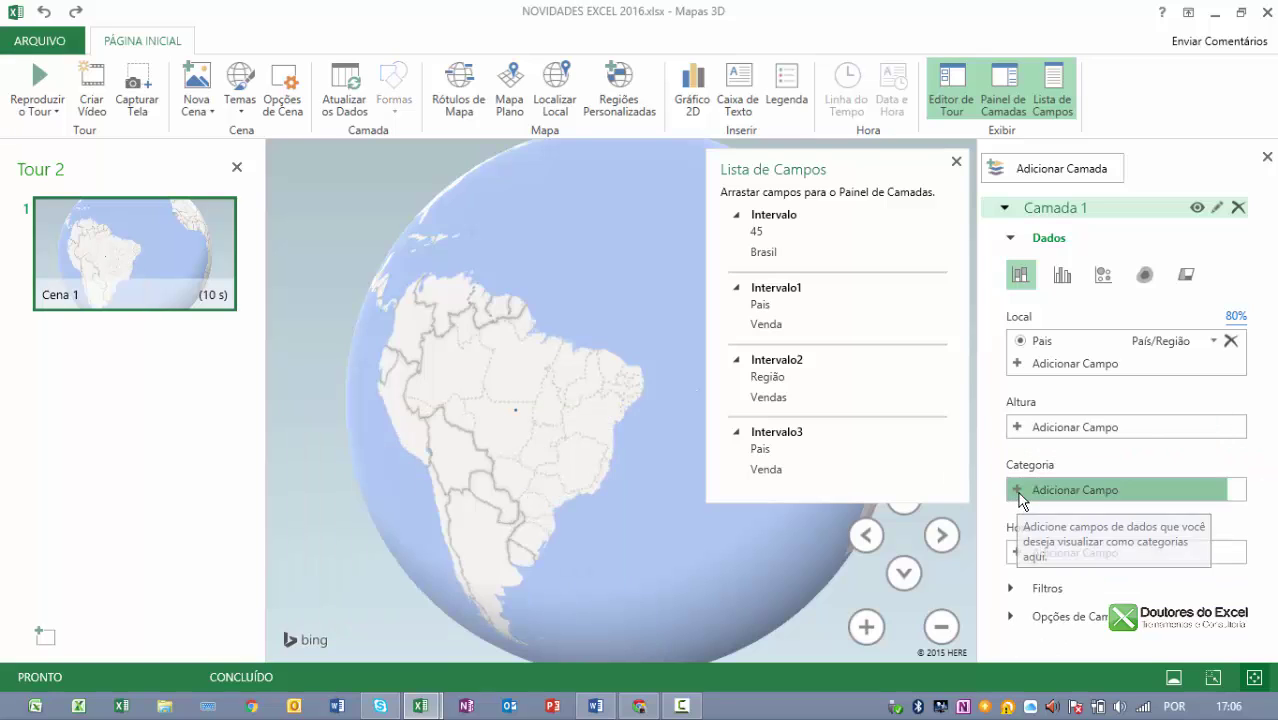
left_click(1025, 490)
left_click(1040, 536)
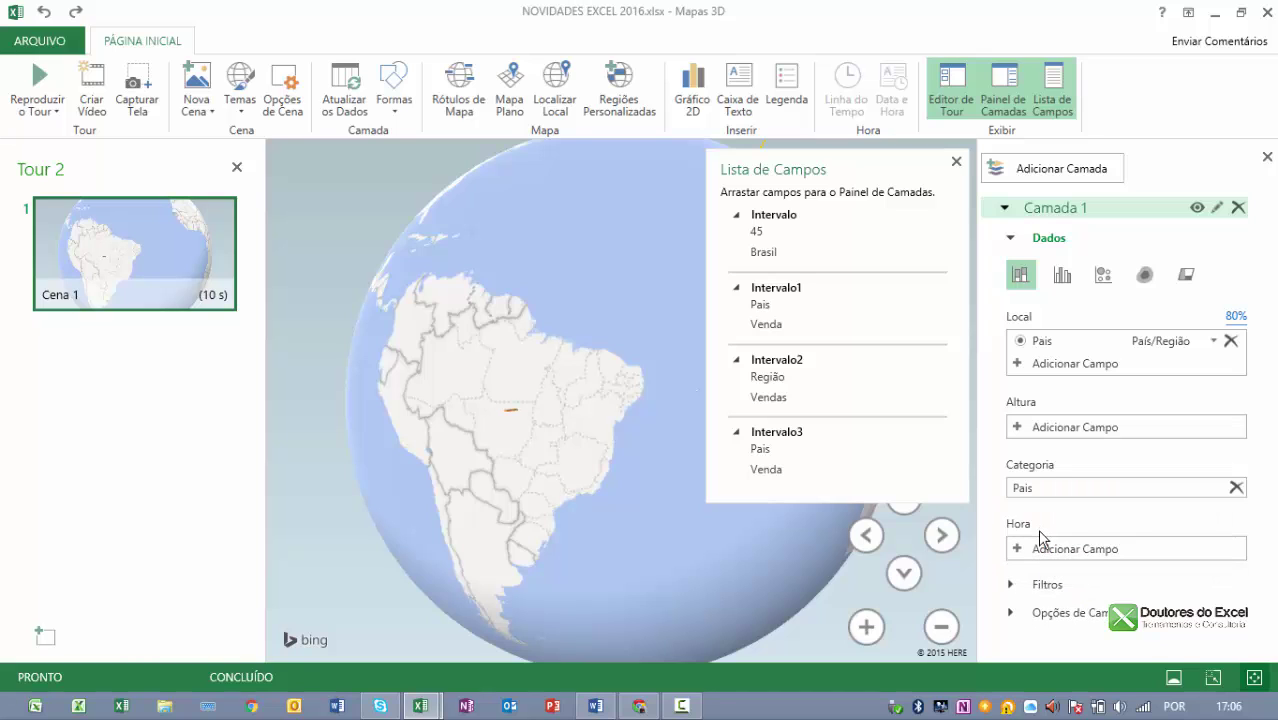
left_click(1236, 487)
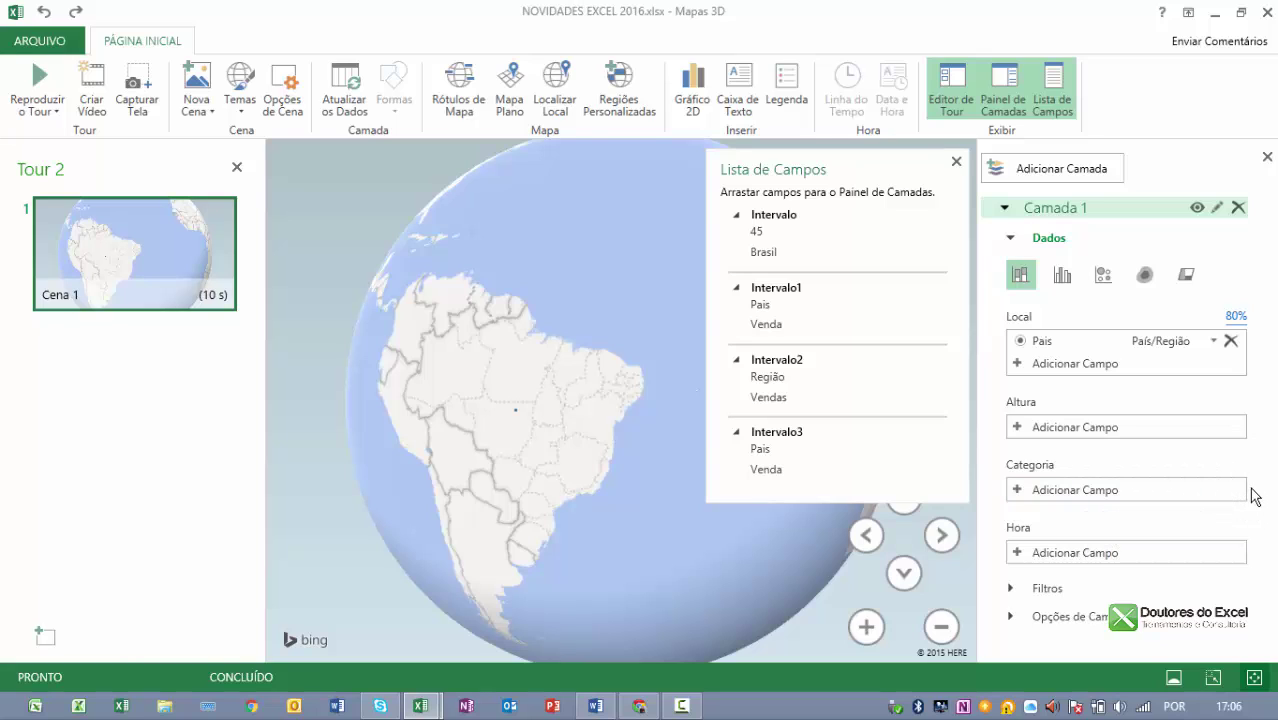
left_click(1185, 280)
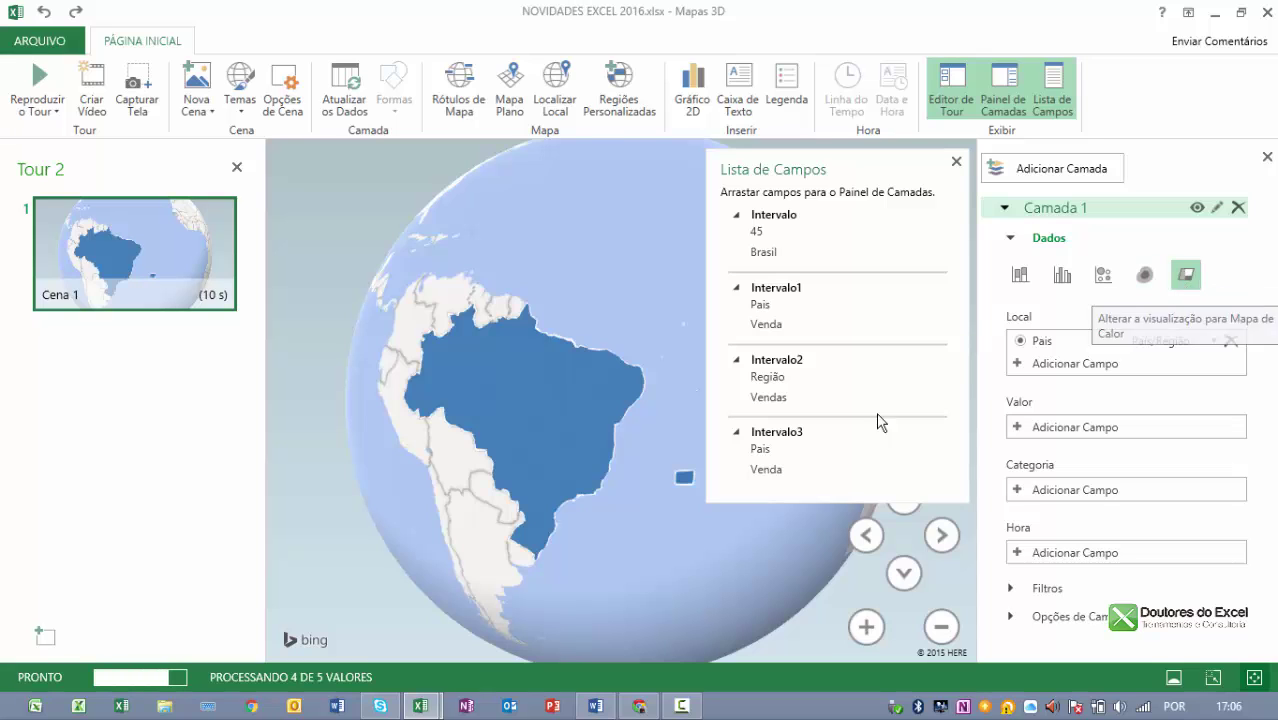
left_click(956, 161)
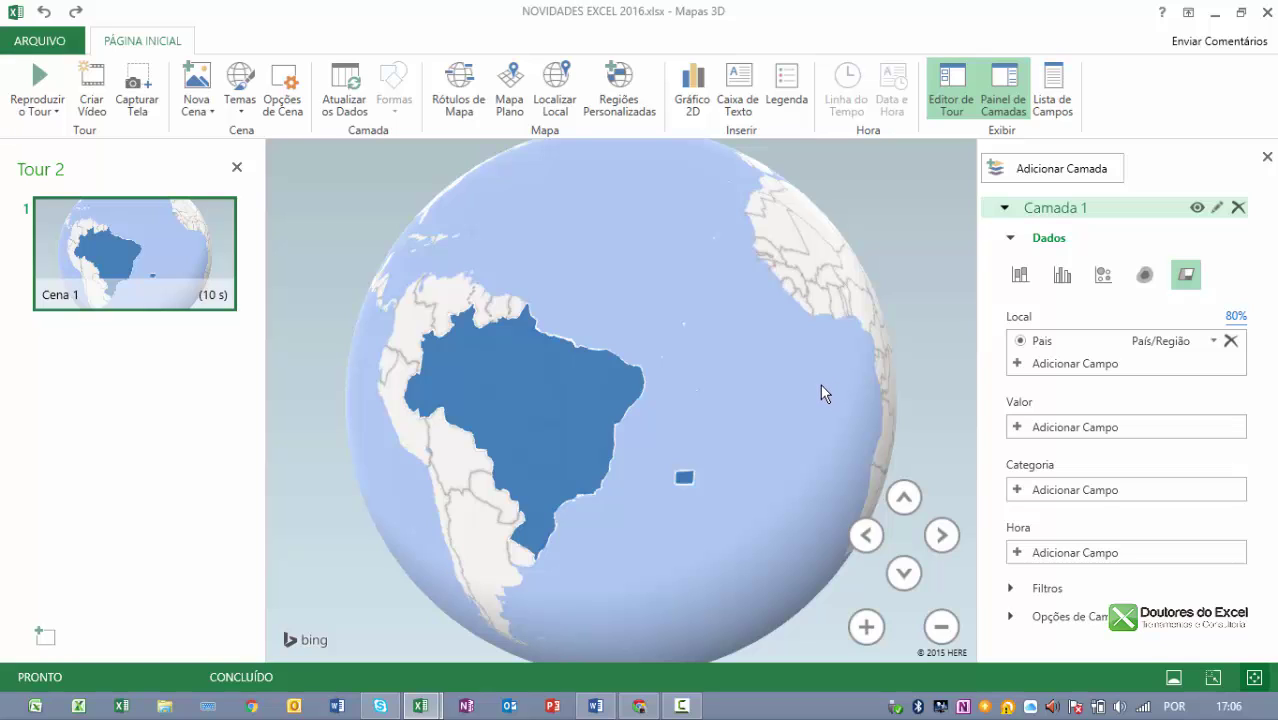
Rotate the globe past Asia, Australia and North America until Brazil is centred.
mouse_move(820, 383)
left_mouse_down()
mouse_move(750, 442)
mouse_move(562, 488)
mouse_move(452, 600)
mouse_move(398, 519)
mouse_move(299, 511)
mouse_move(325, 451)
left_mouse_up()
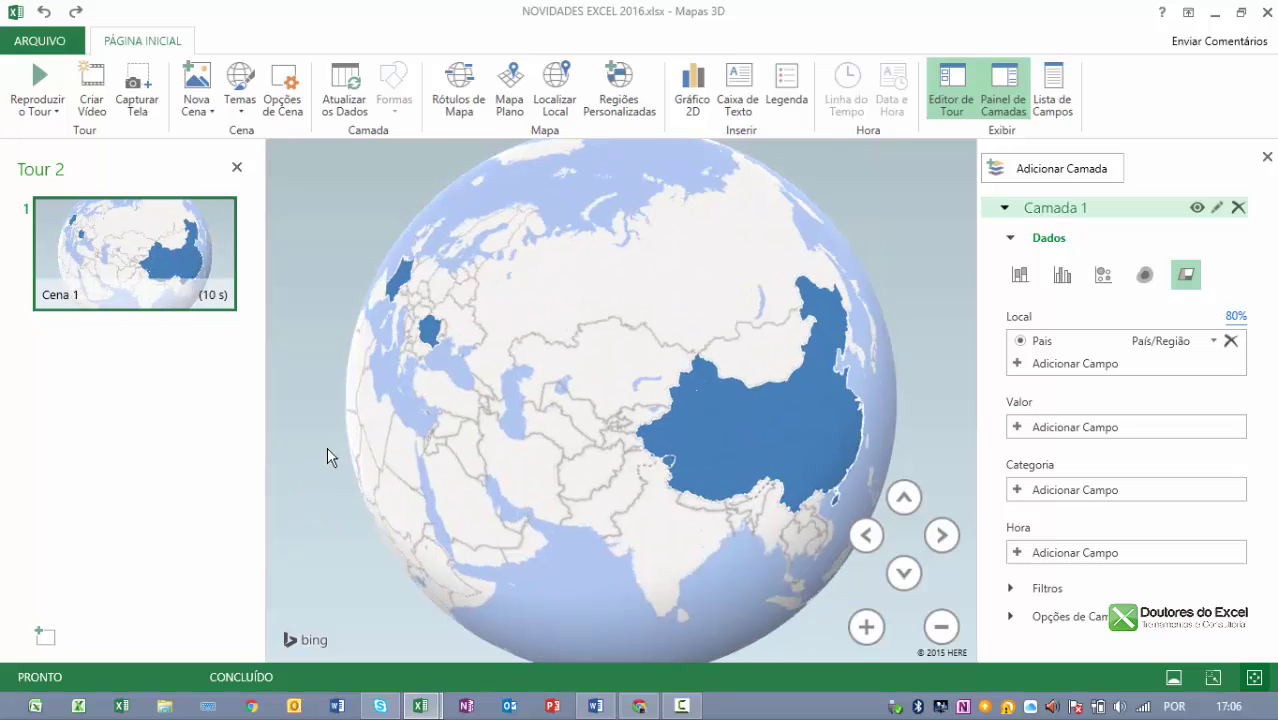
mouse_move(705, 522)
left_mouse_down()
mouse_move(543, 363)
mouse_move(524, 295)
left_mouse_up()
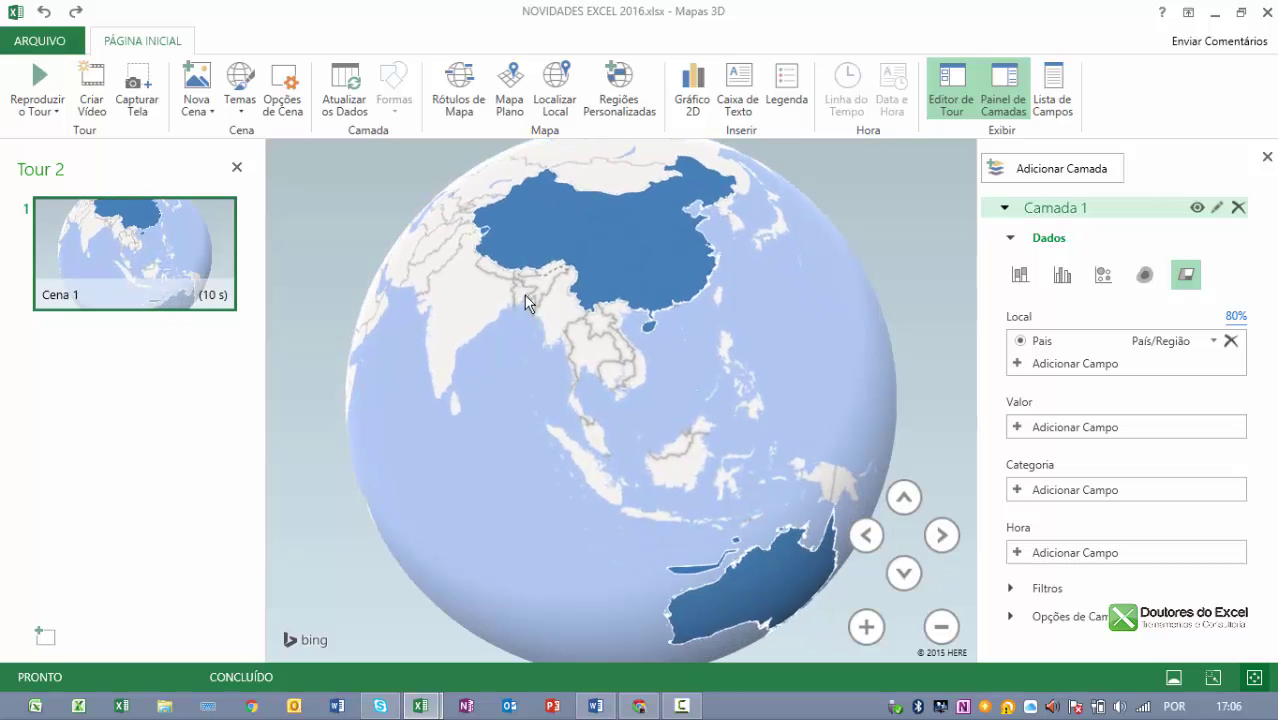
mouse_move(613, 414)
left_mouse_down()
mouse_move(547, 314)
mouse_move(519, 389)
mouse_move(781, 395)
mouse_move(867, 436)
left_mouse_up()
left_click_drag(718, 447, 898, 340)
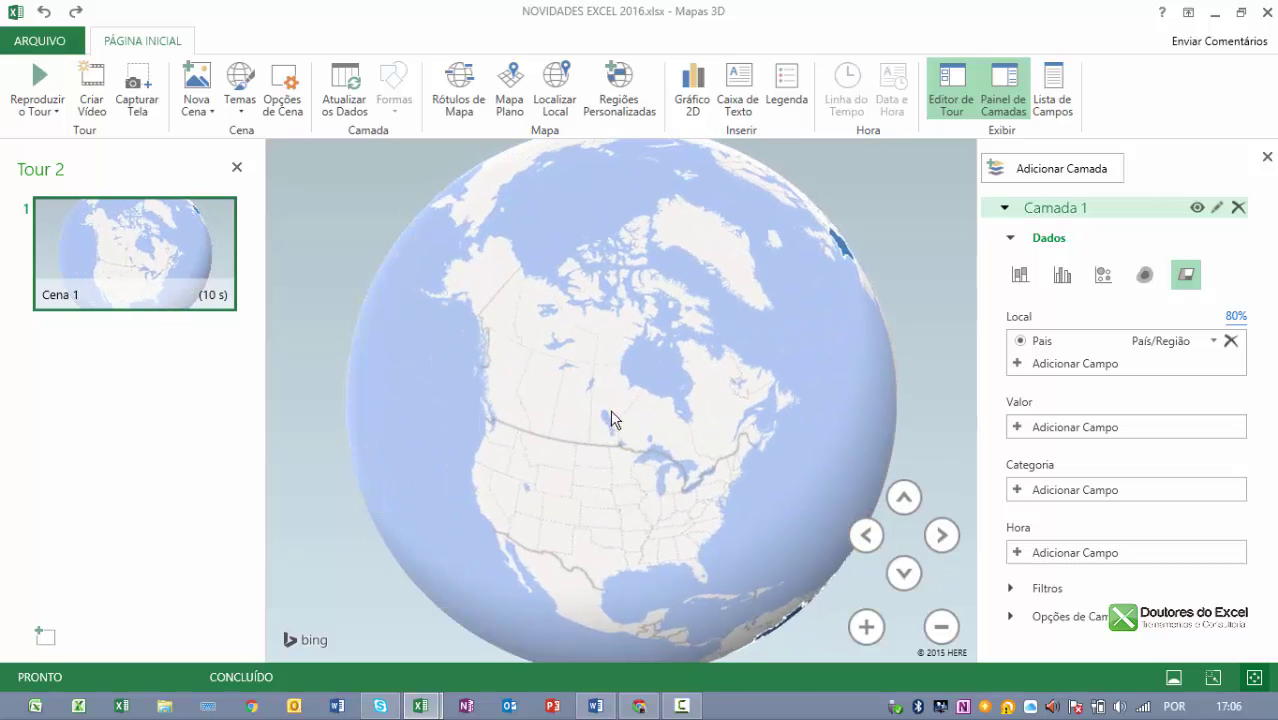
mouse_move(608, 434)
left_mouse_down()
mouse_move(702, 431)
mouse_move(538, 288)
mouse_move(484, 291)
left_mouse_up()
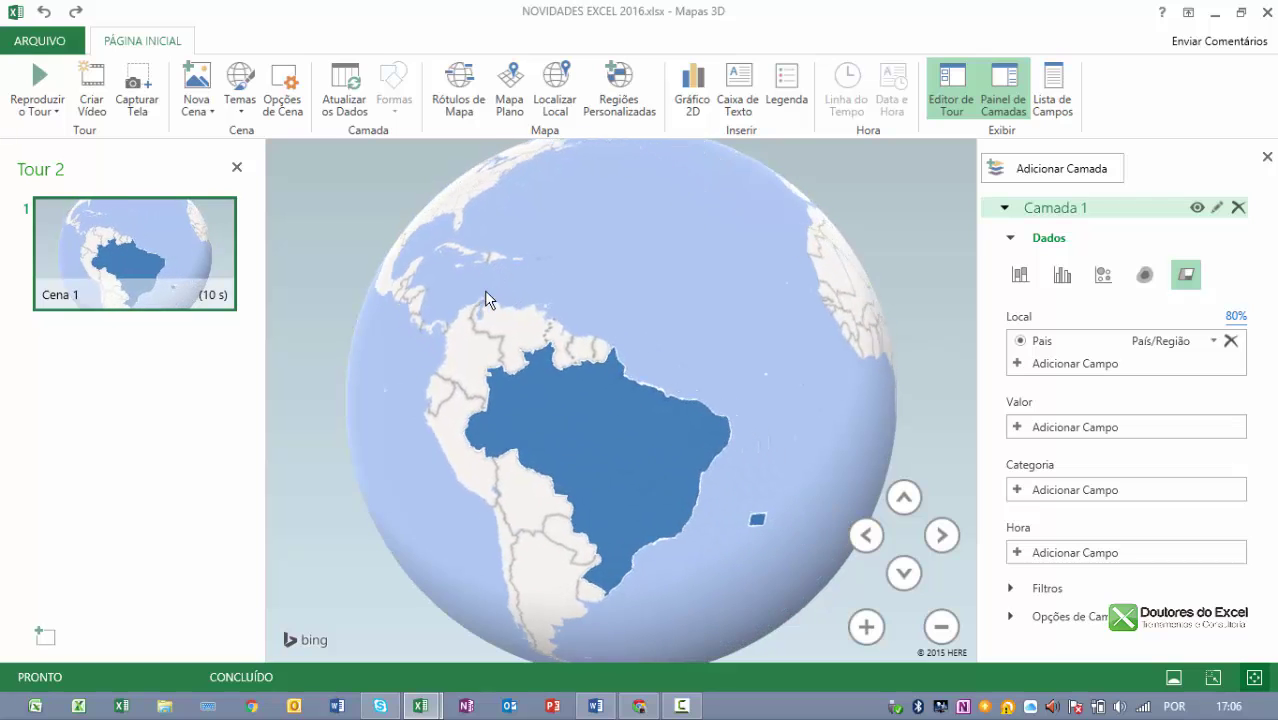
Try the heat map, bubble and column layer types, then return Camada 1 to shaded regions.
left_click(1144, 276)
left_click(1100, 277)
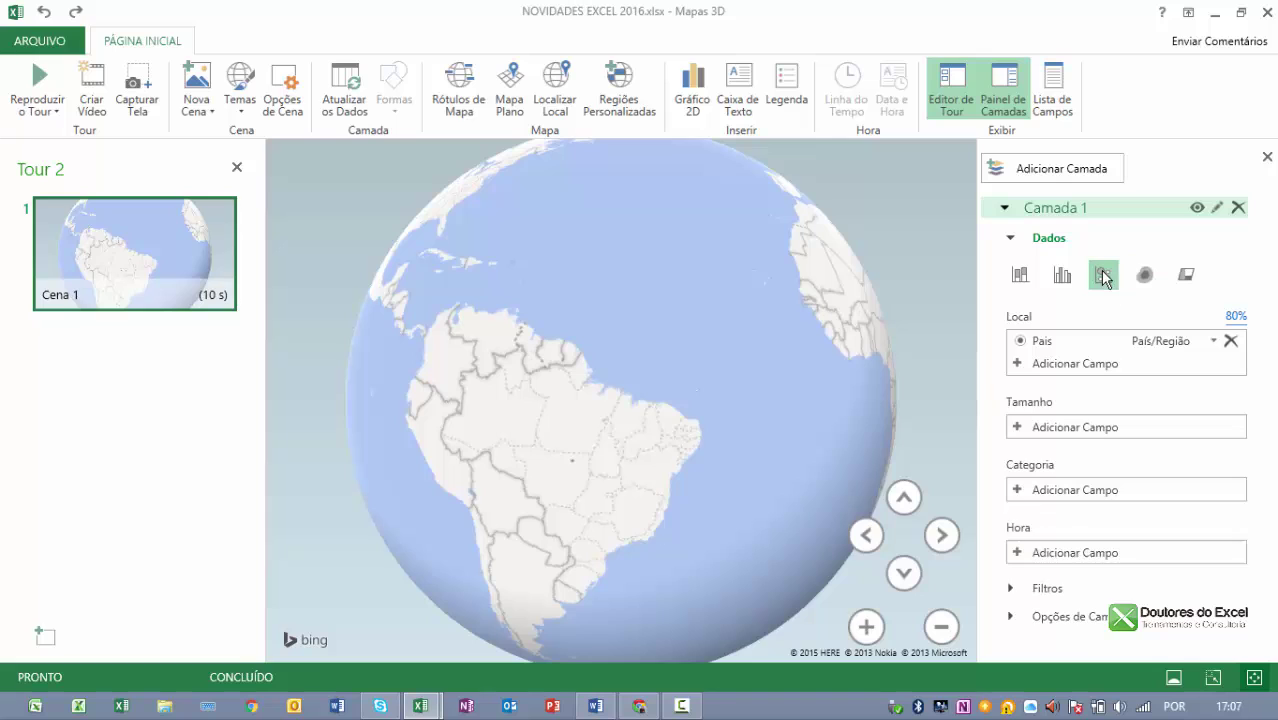
left_click(1062, 277)
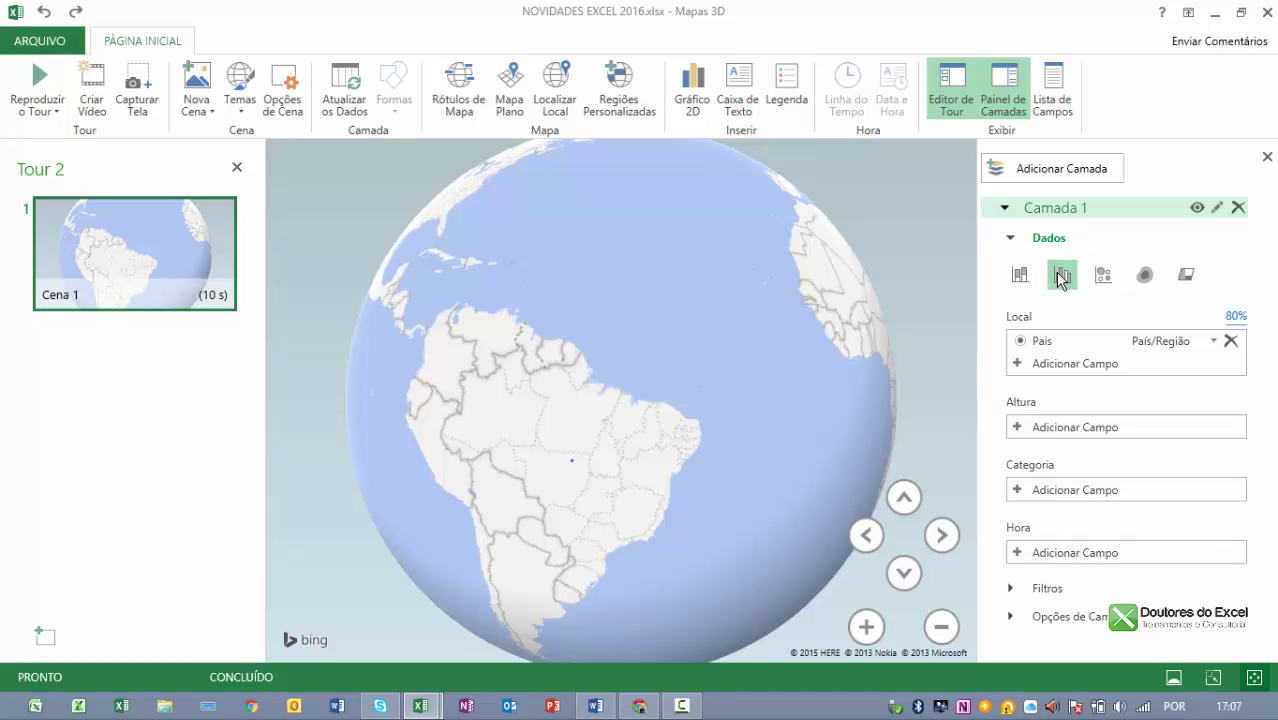
left_click(1026, 279)
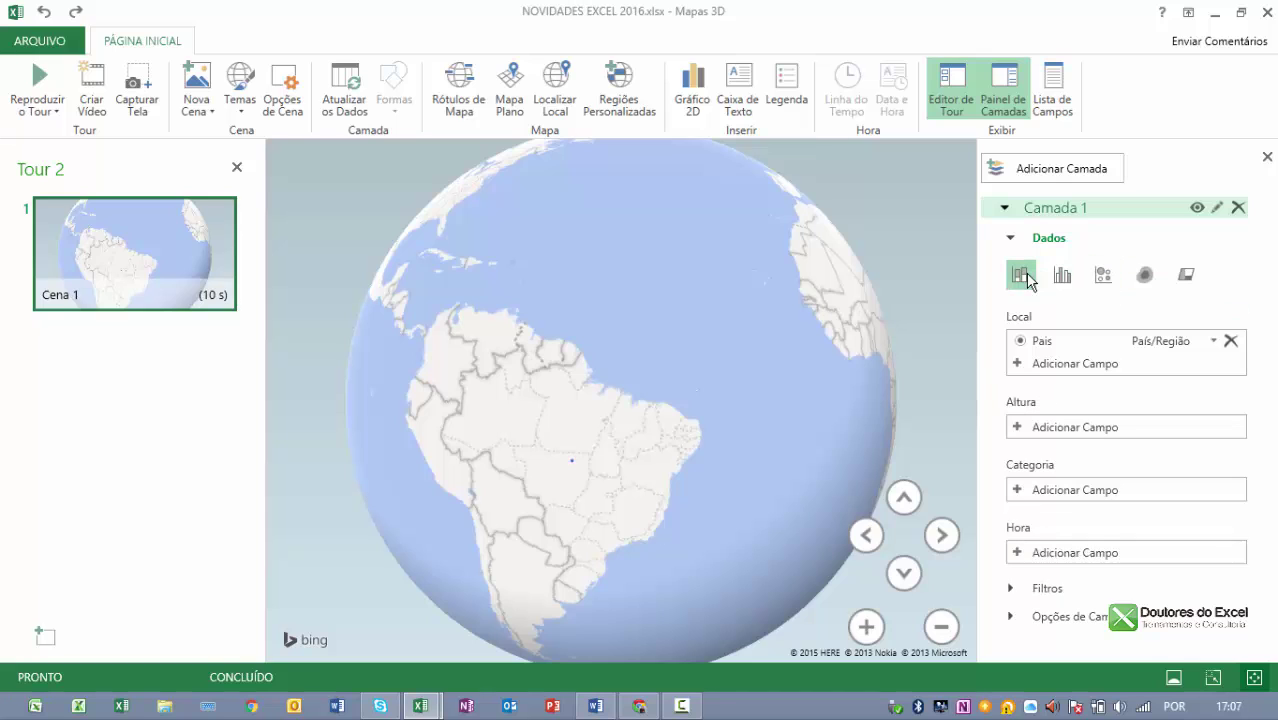
left_click(1184, 285)
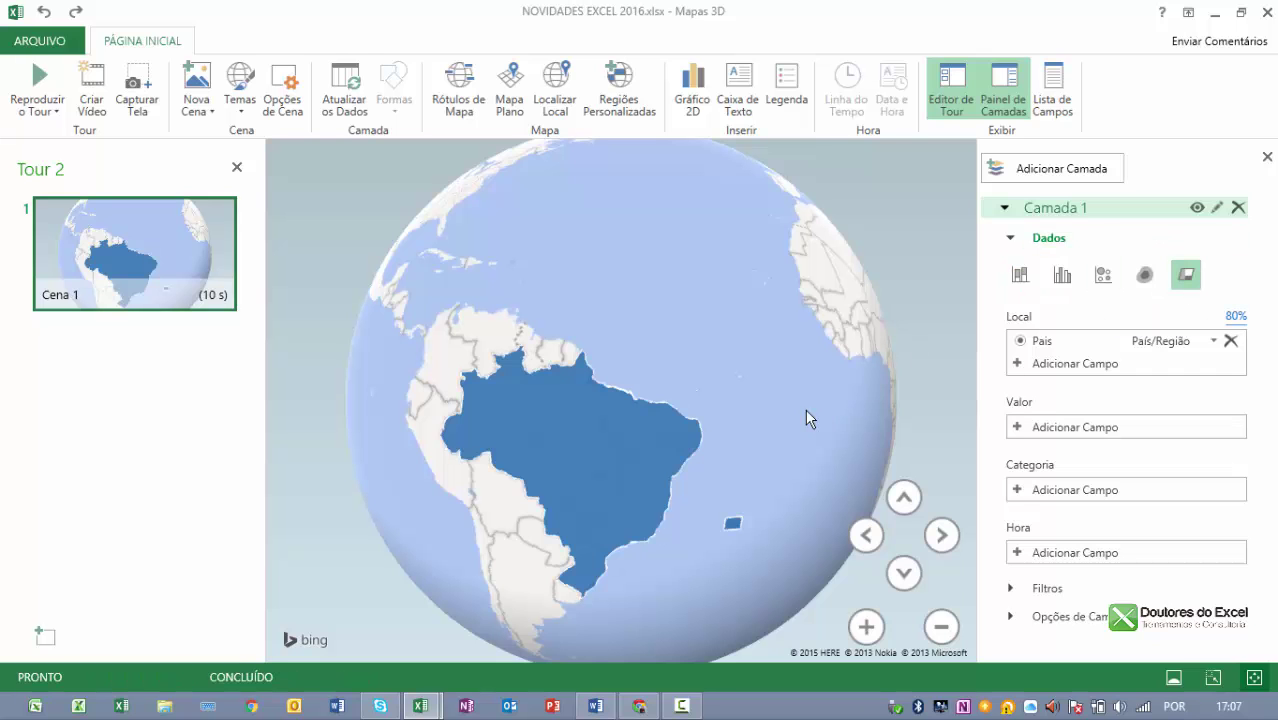
Rotate the globe past Asia, Australia and Africa until Europe is centred.
left_click_drag(805, 414, 324, 553)
left_click_drag(650, 479, 599, 237)
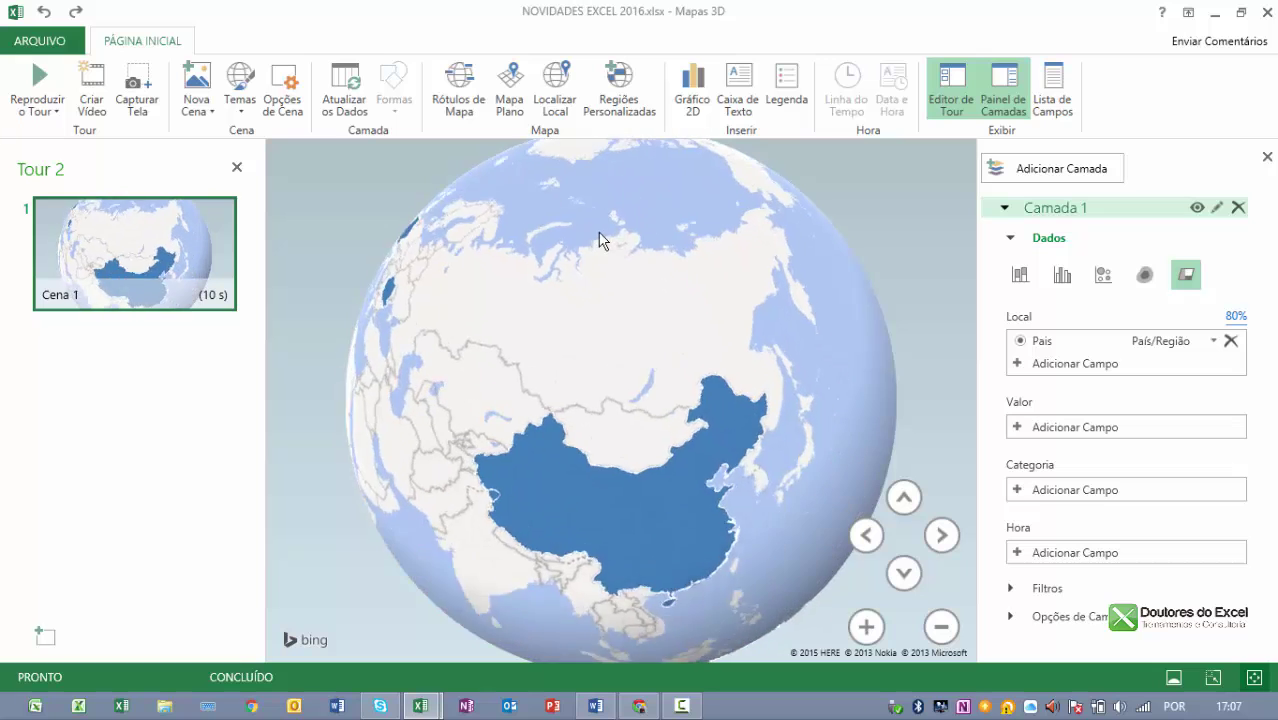
left_click_drag(750, 448, 810, 288)
mouse_move(639, 488)
left_mouse_down()
mouse_move(625, 294)
mouse_move(516, 297)
left_mouse_up()
left_click_drag(658, 483, 528, 365)
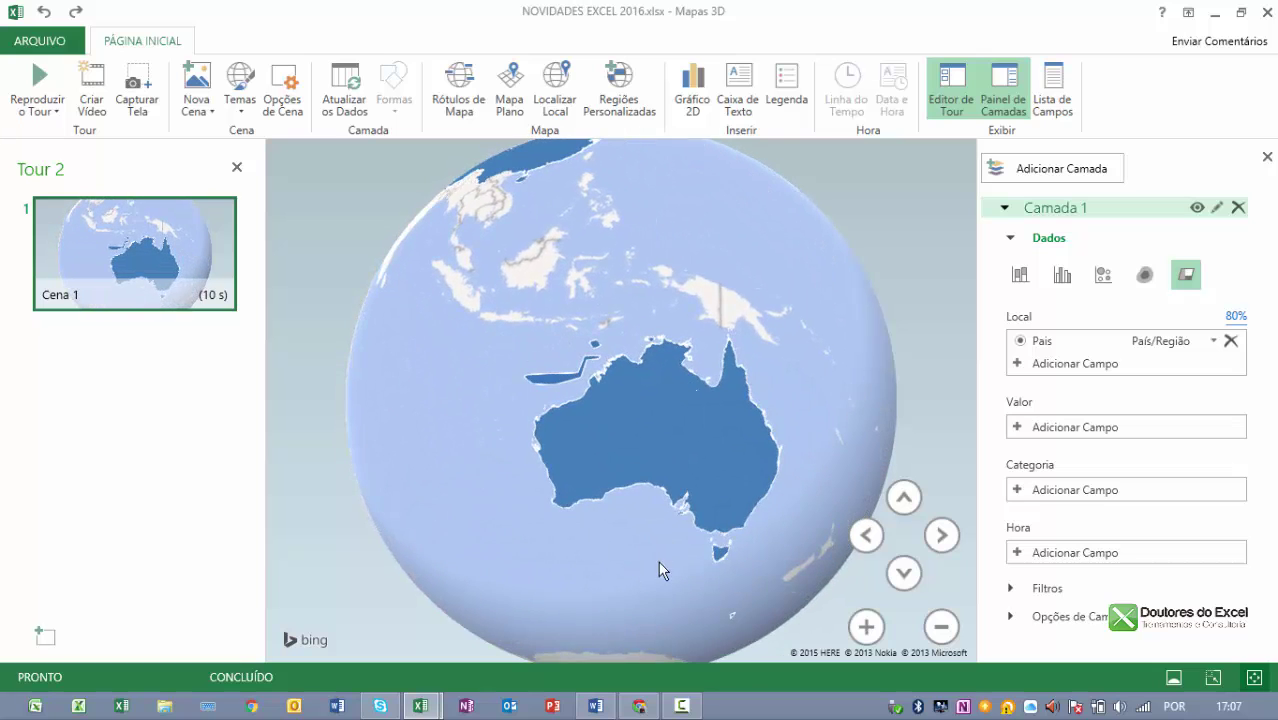
left_click_drag(659, 562, 667, 422)
left_click_drag(667, 502, 793, 528)
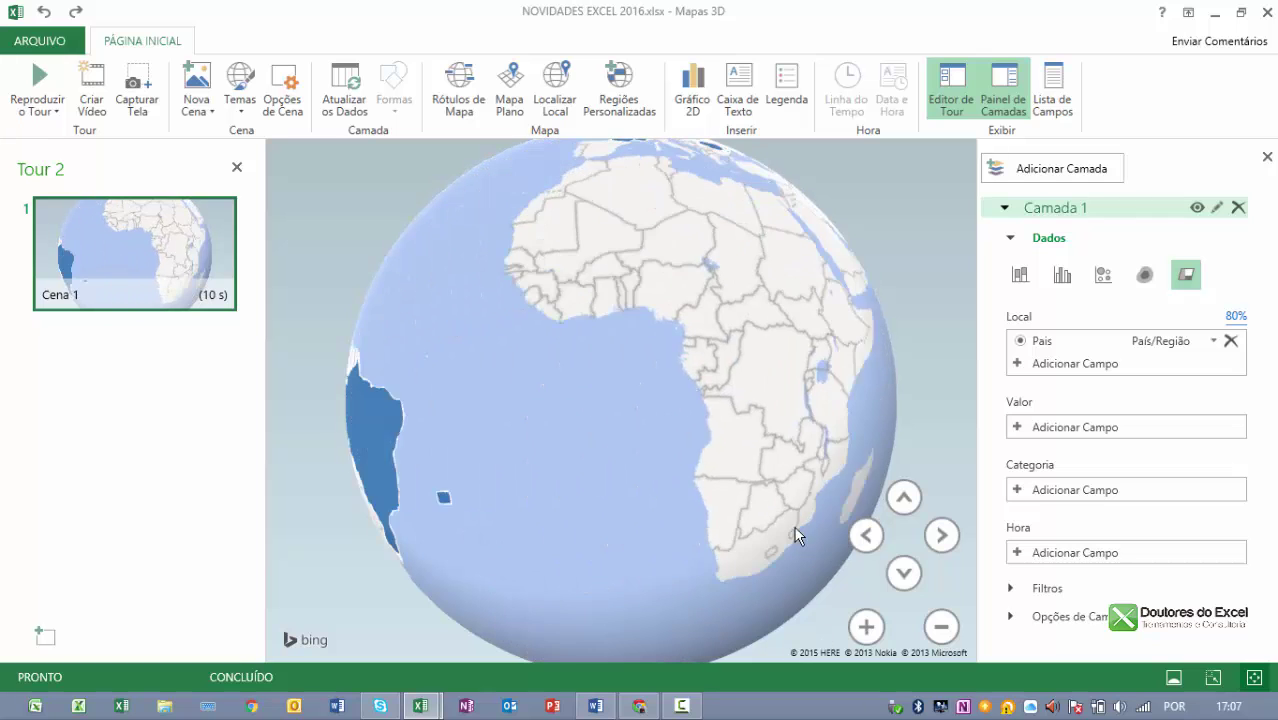
left_click_drag(521, 493, 437, 595)
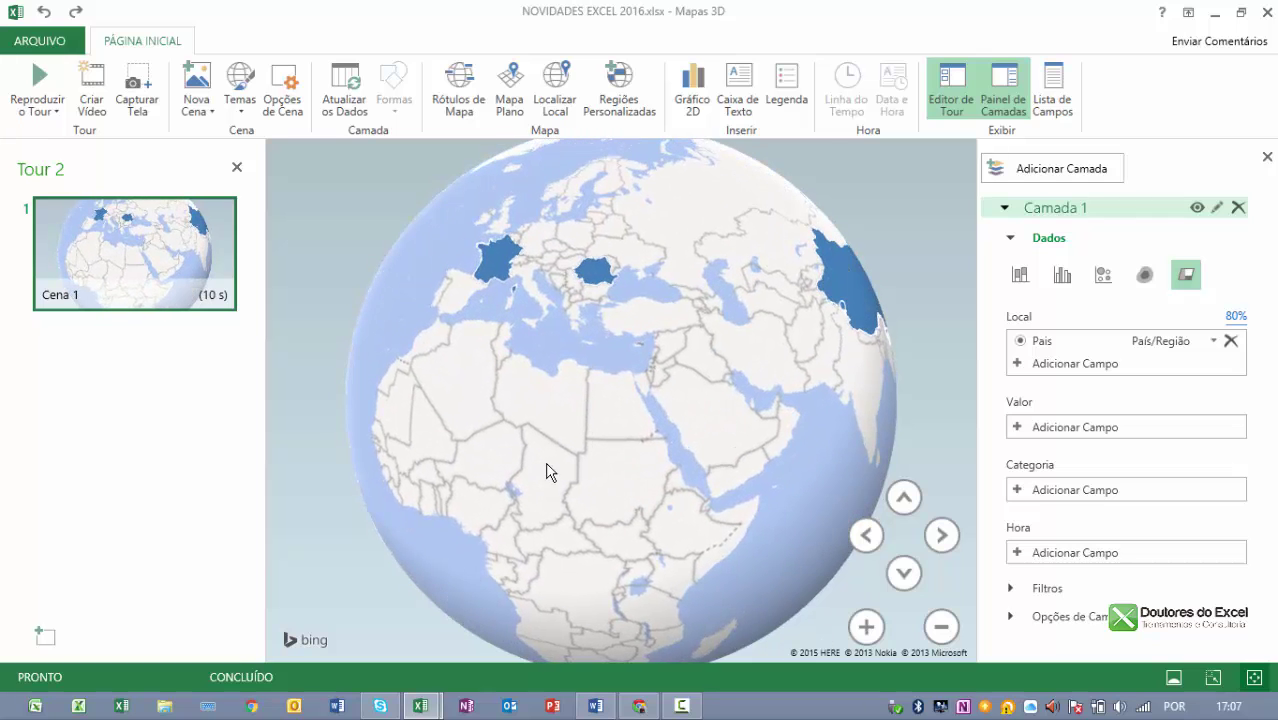
mouse_move(548, 471)
left_mouse_down()
mouse_move(622, 543)
mouse_move(830, 550)
left_mouse_up()
Zoom in and reframe Europe so France and Romania appear larger.
left_click(866, 626)
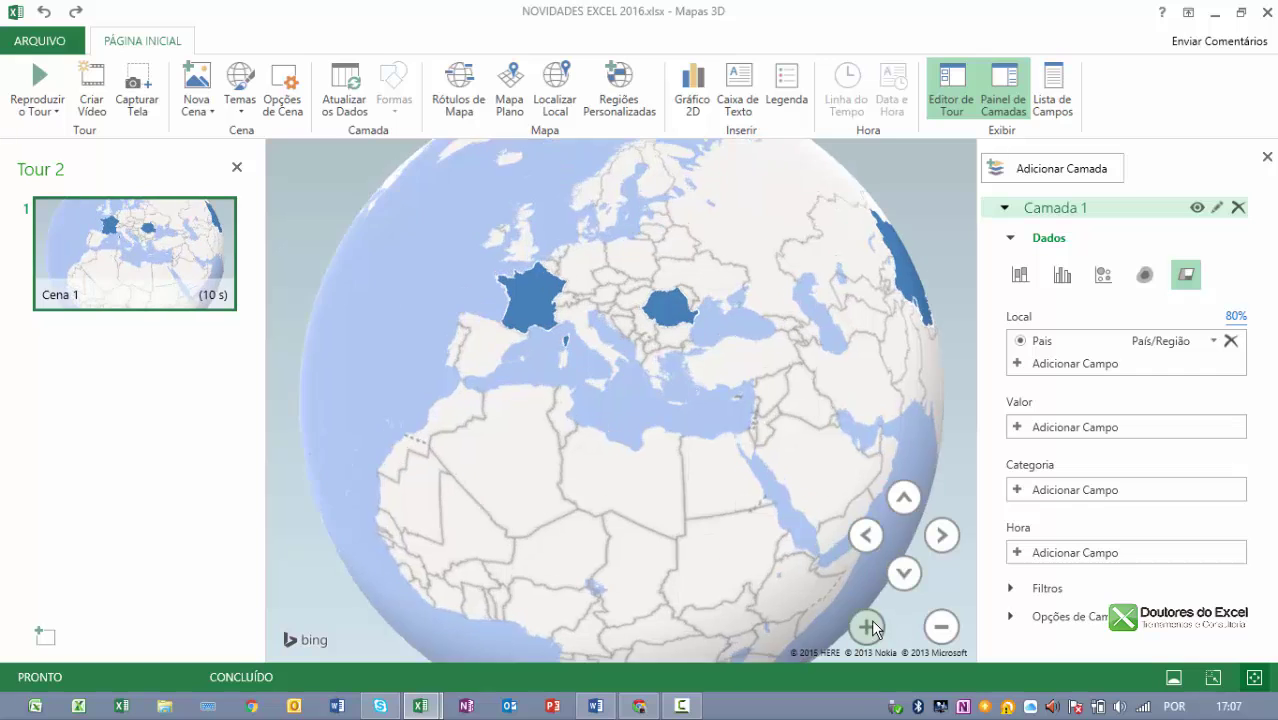
mouse_move(742, 538)
left_mouse_down()
mouse_move(807, 533)
mouse_move(844, 513)
left_mouse_up()
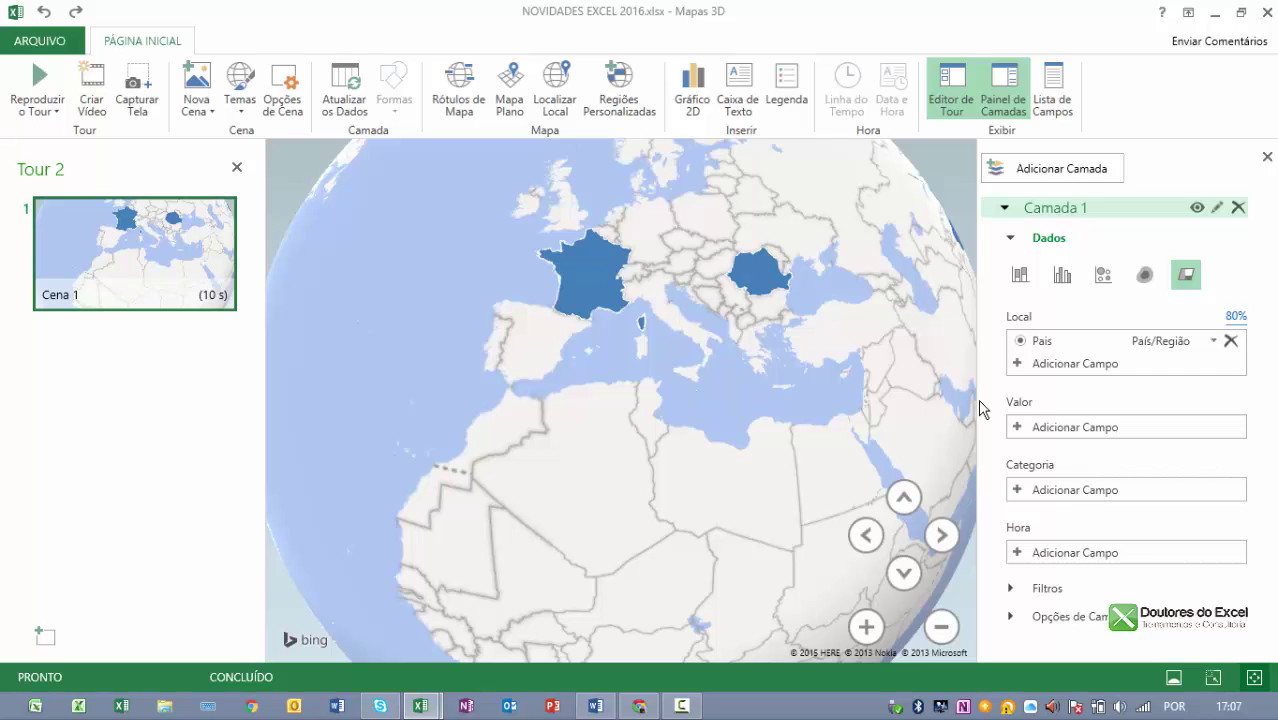
left_click_drag(824, 384, 499, 379)
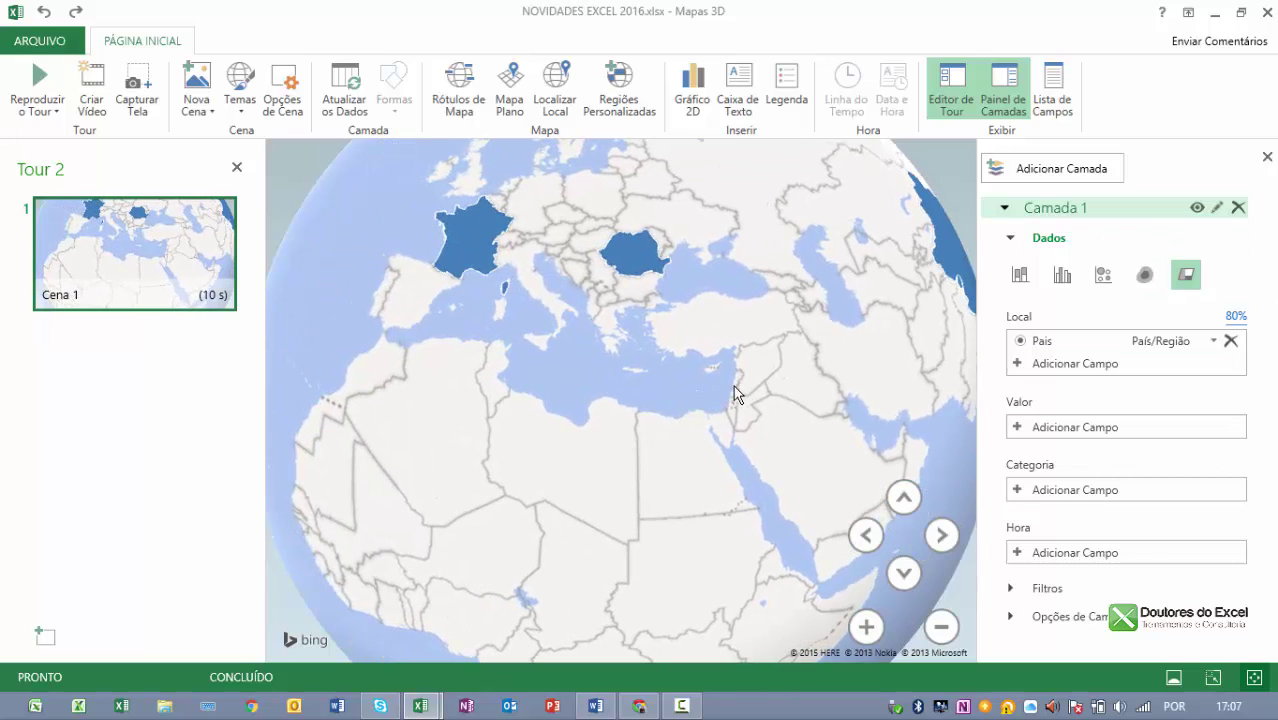
left_click_drag(733, 385, 840, 428)
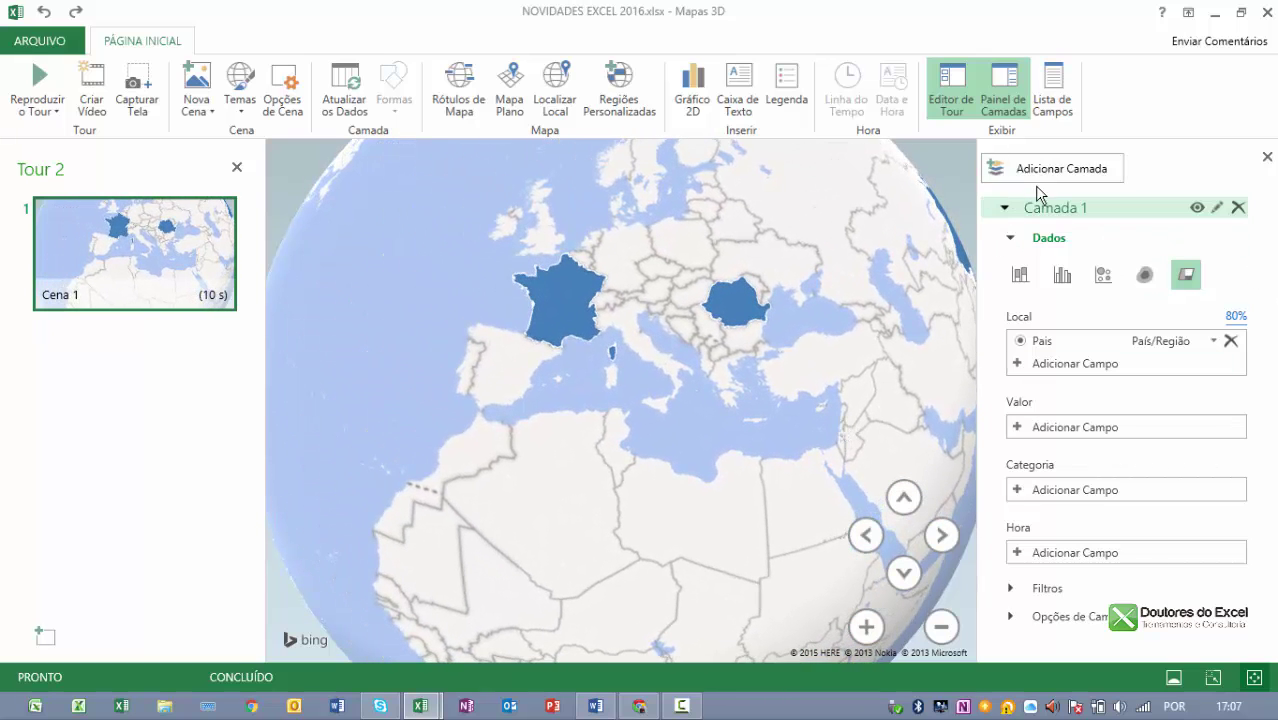
Add Camada 2 with Venda (Soma) as height, shown as clustered columns.
left_click(1006, 180)
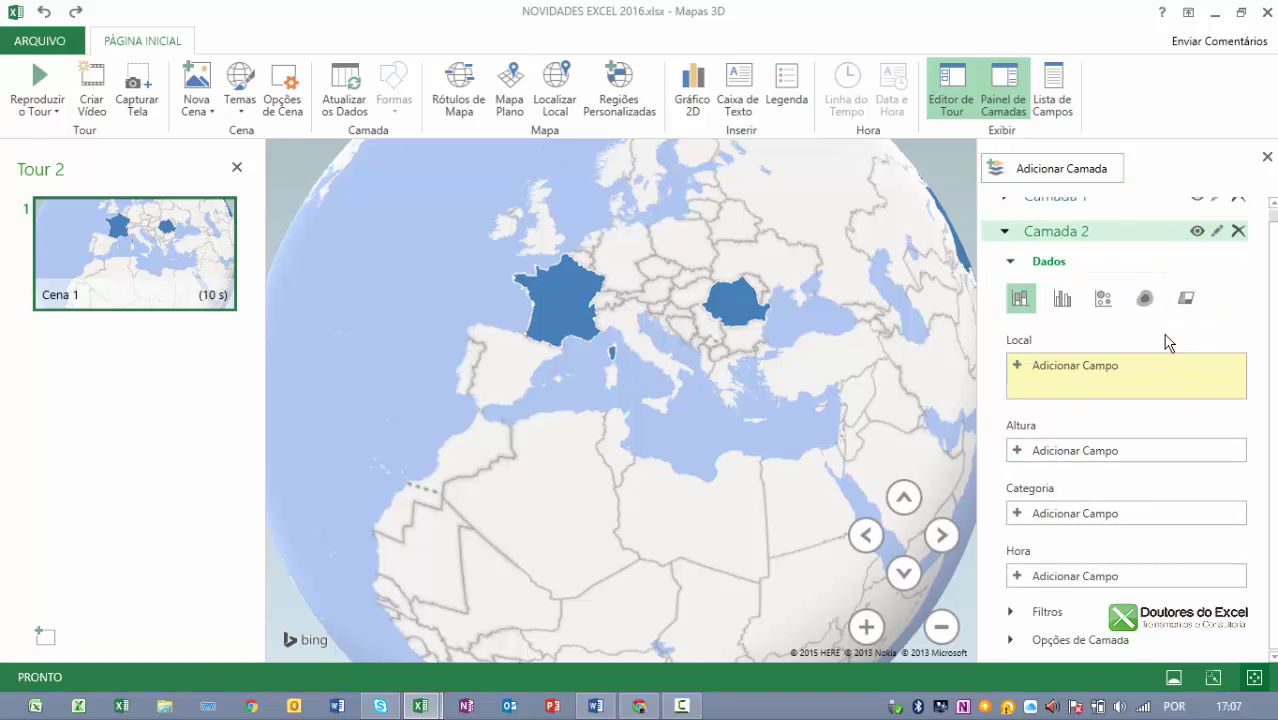
left_click(1020, 455)
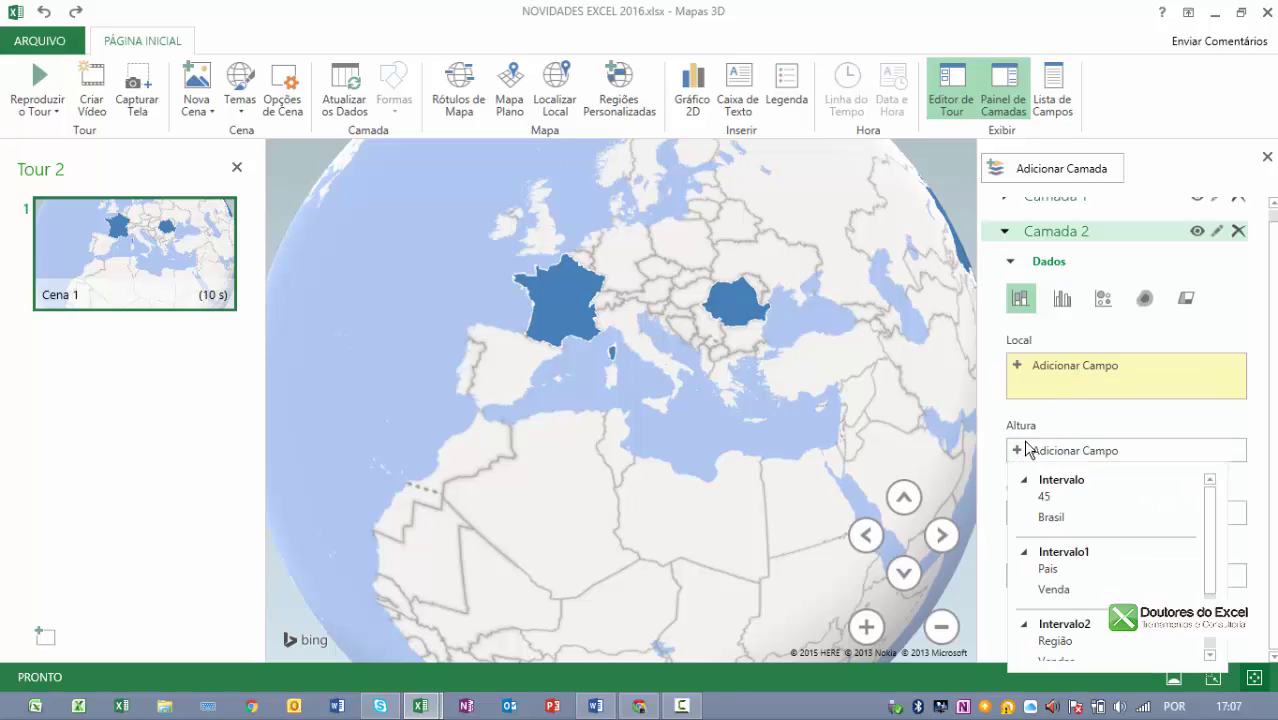
left_click(1064, 599)
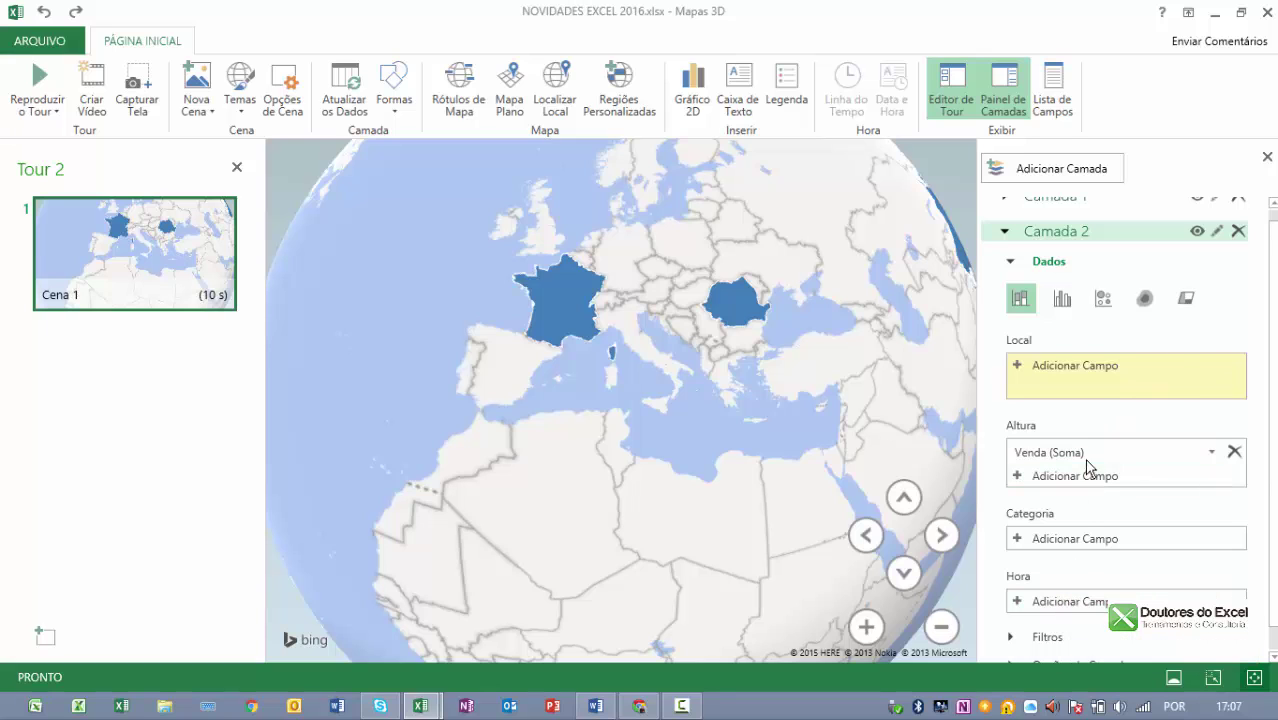
left_click(1212, 451)
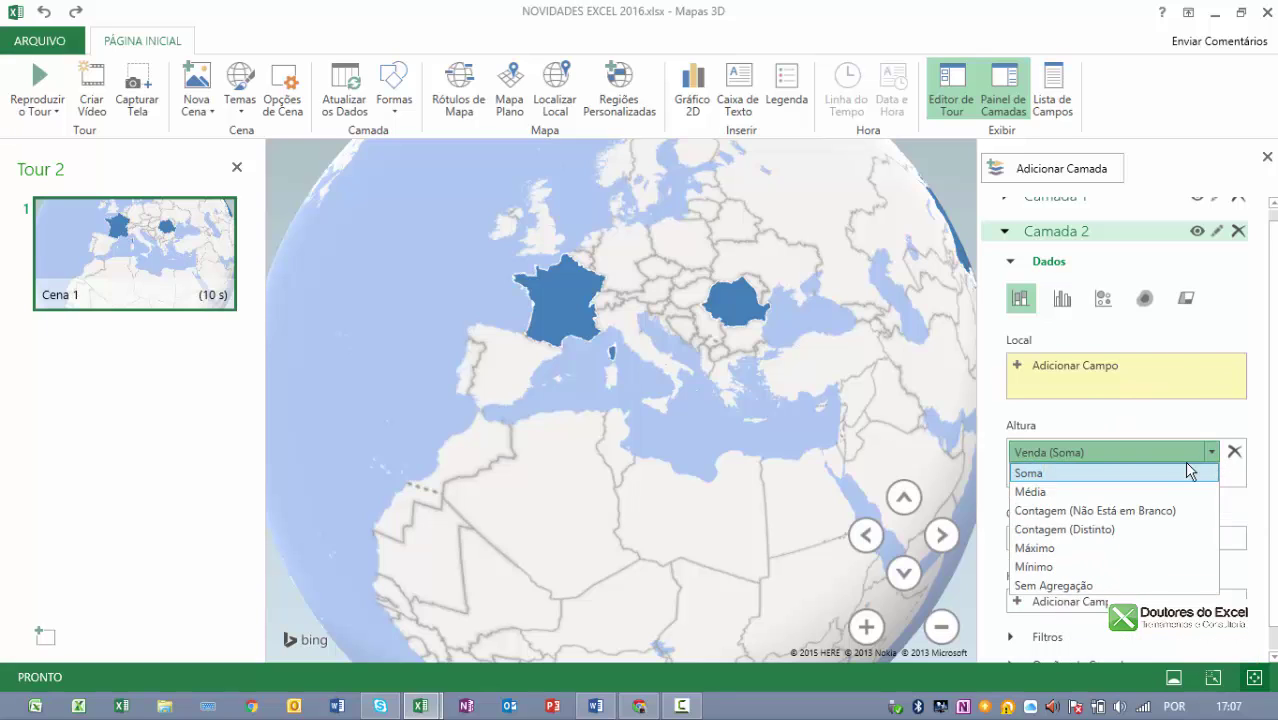
left_click(1192, 468)
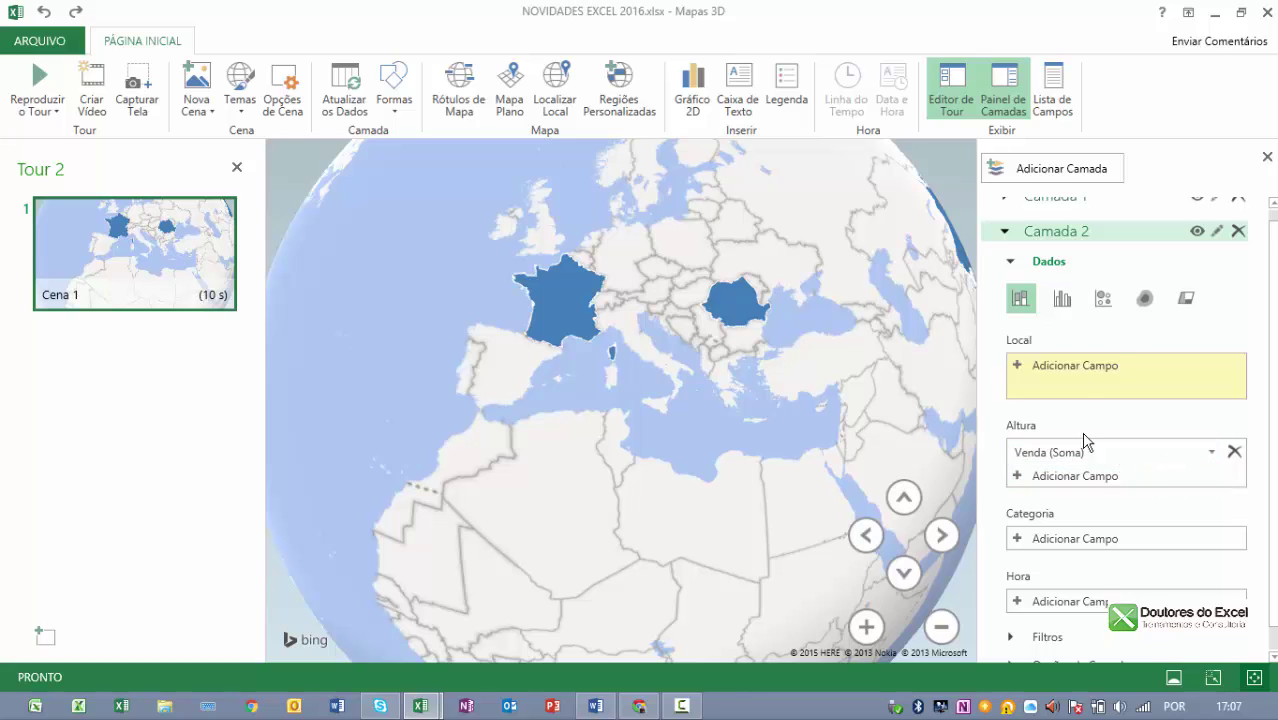
left_click(1060, 304)
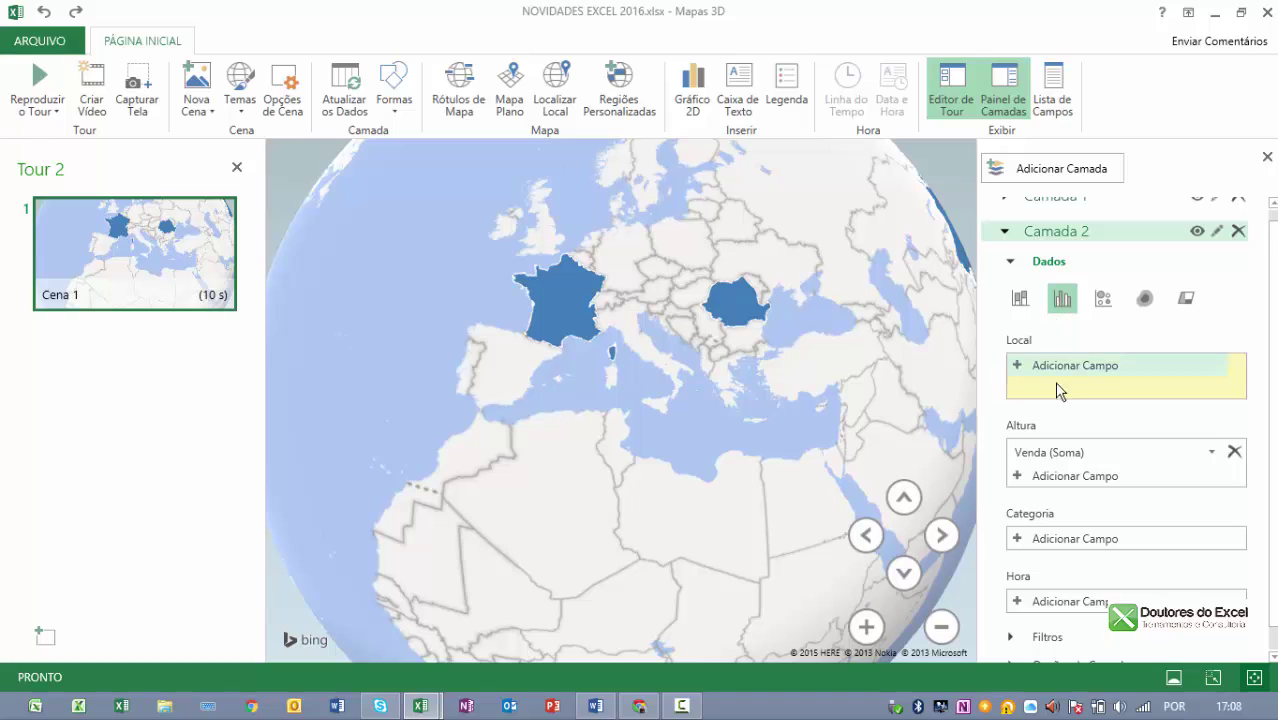
Set Pais as Camada 2's location field.
left_click(1005, 231)
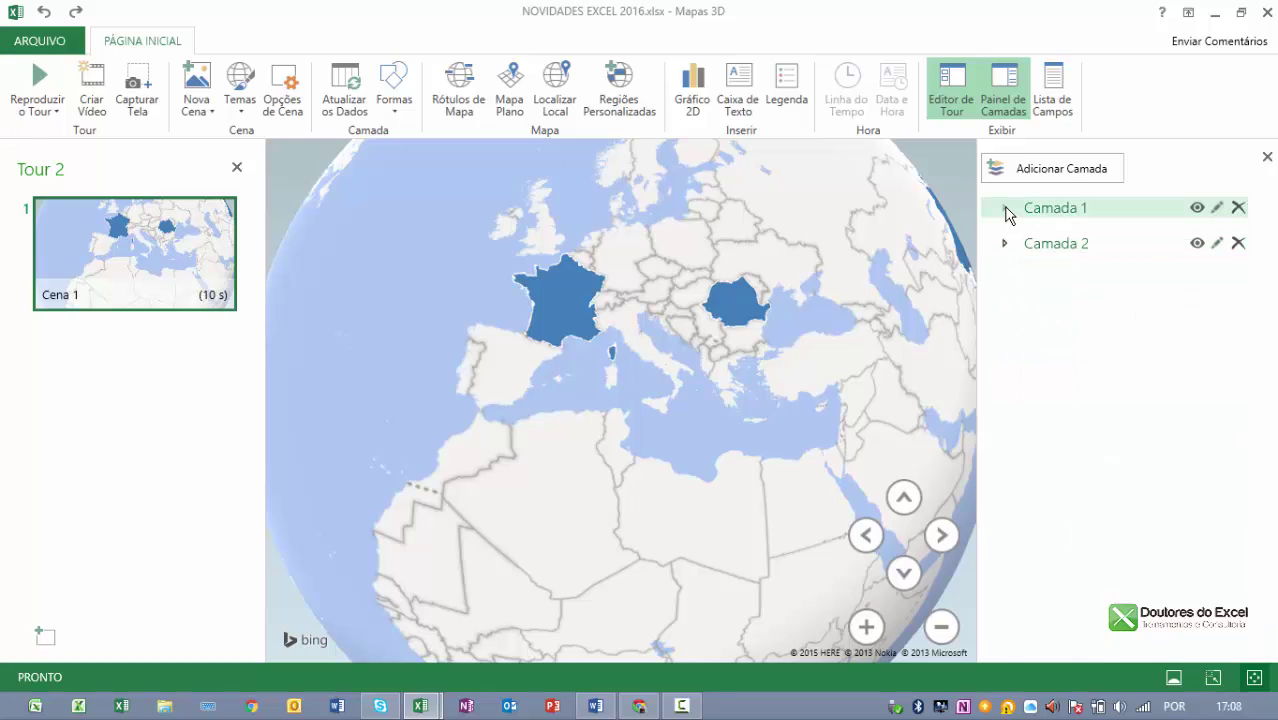
left_click(1005, 208)
left_click(1005, 208)
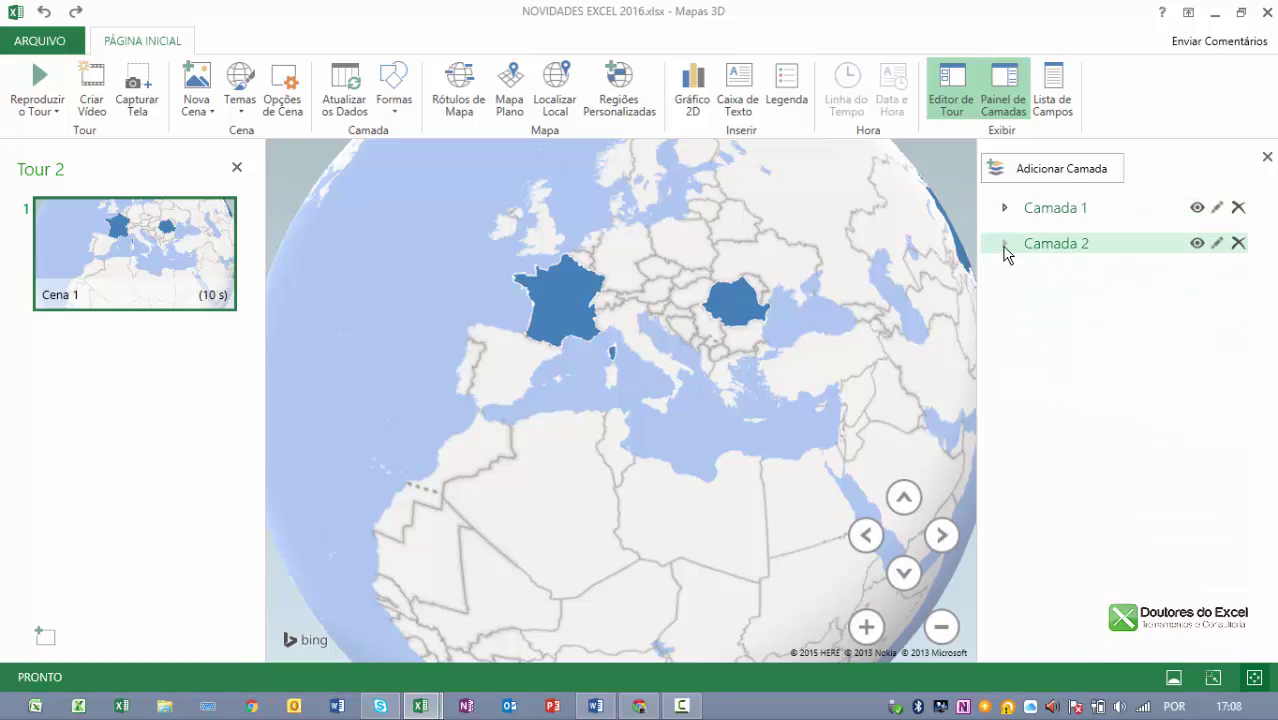
left_click(1005, 243)
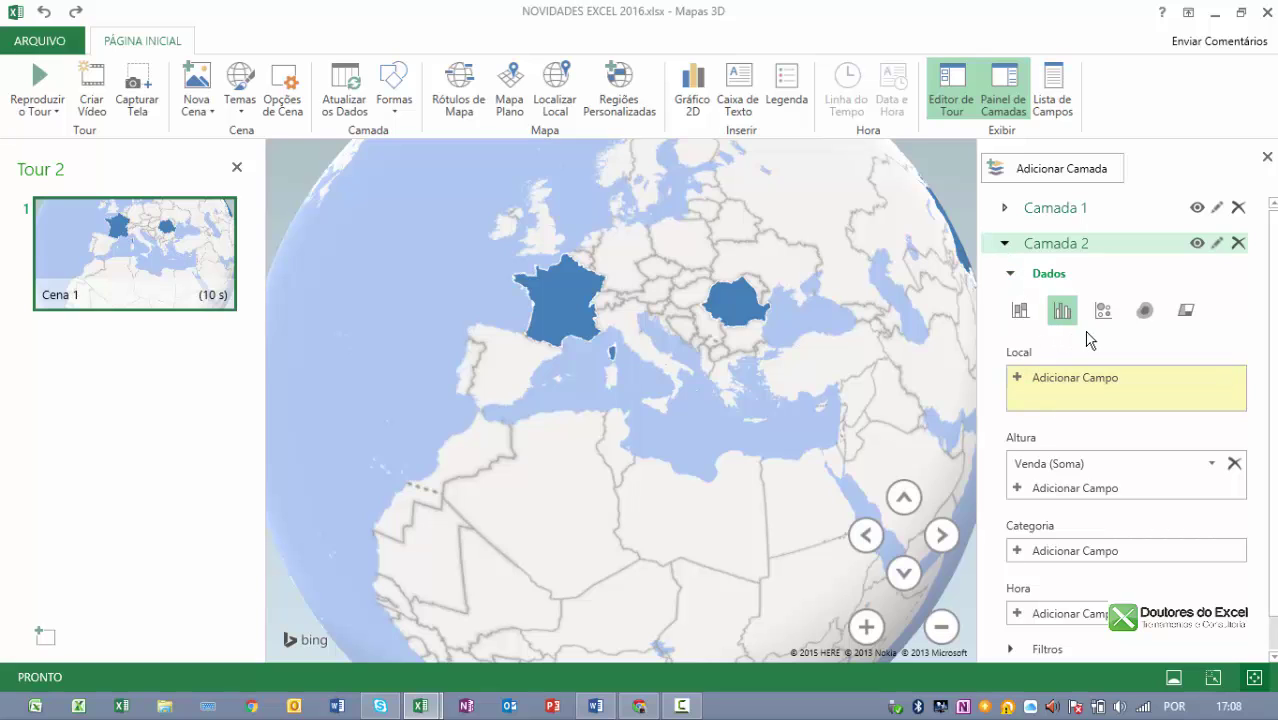
left_click(1016, 376)
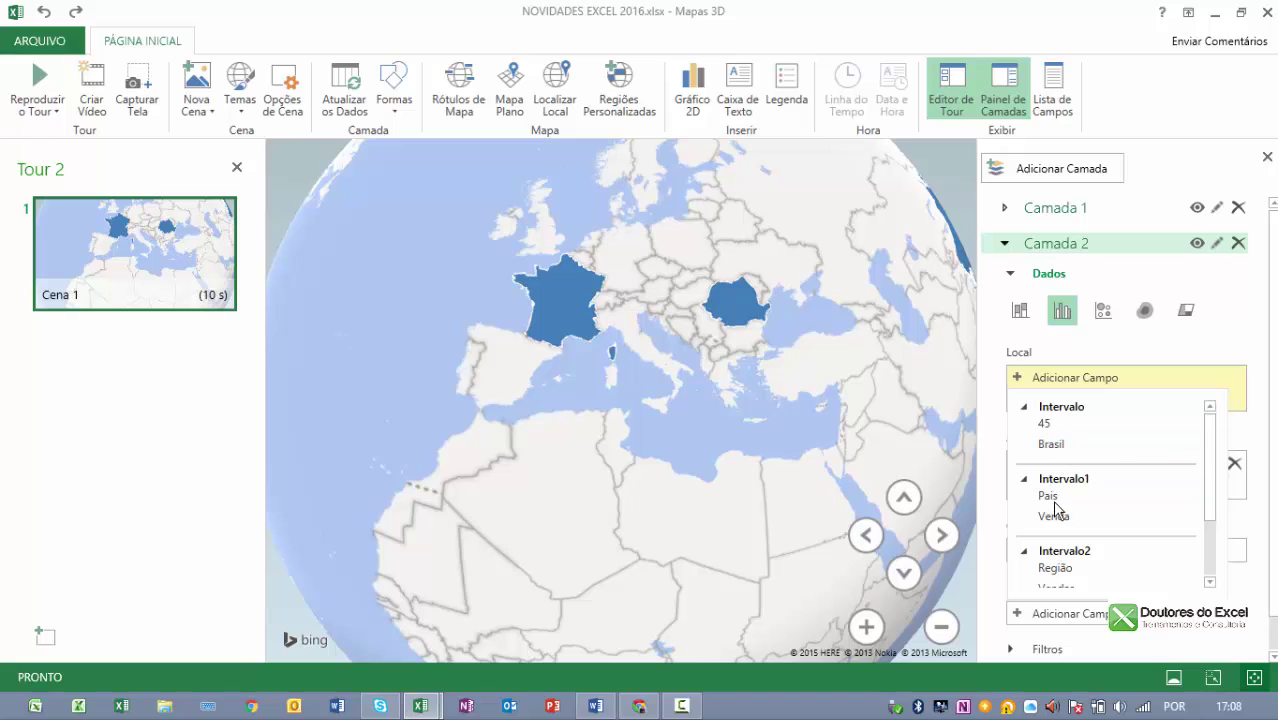
left_click(1052, 496)
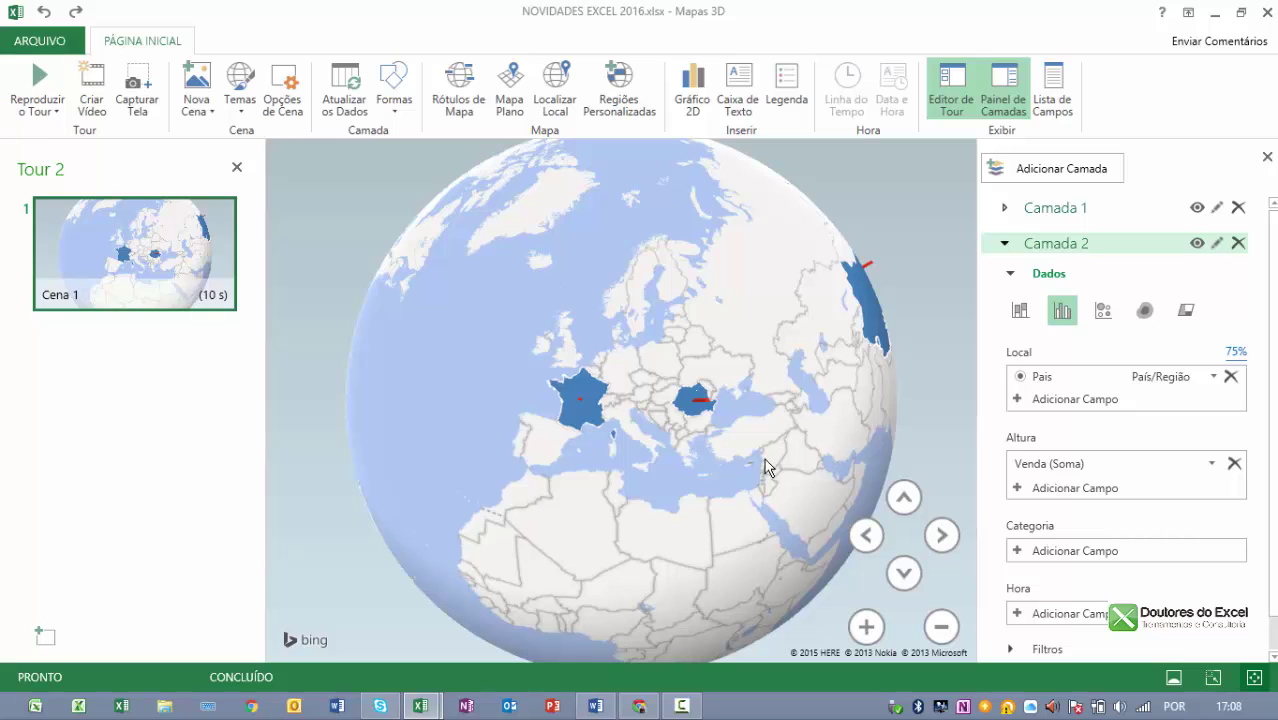
Rotate the globe over China and Europe and change Camada 2 to bubbles.
mouse_move(765, 467)
left_mouse_down()
mouse_move(462, 396)
mouse_move(397, 320)
left_mouse_up()
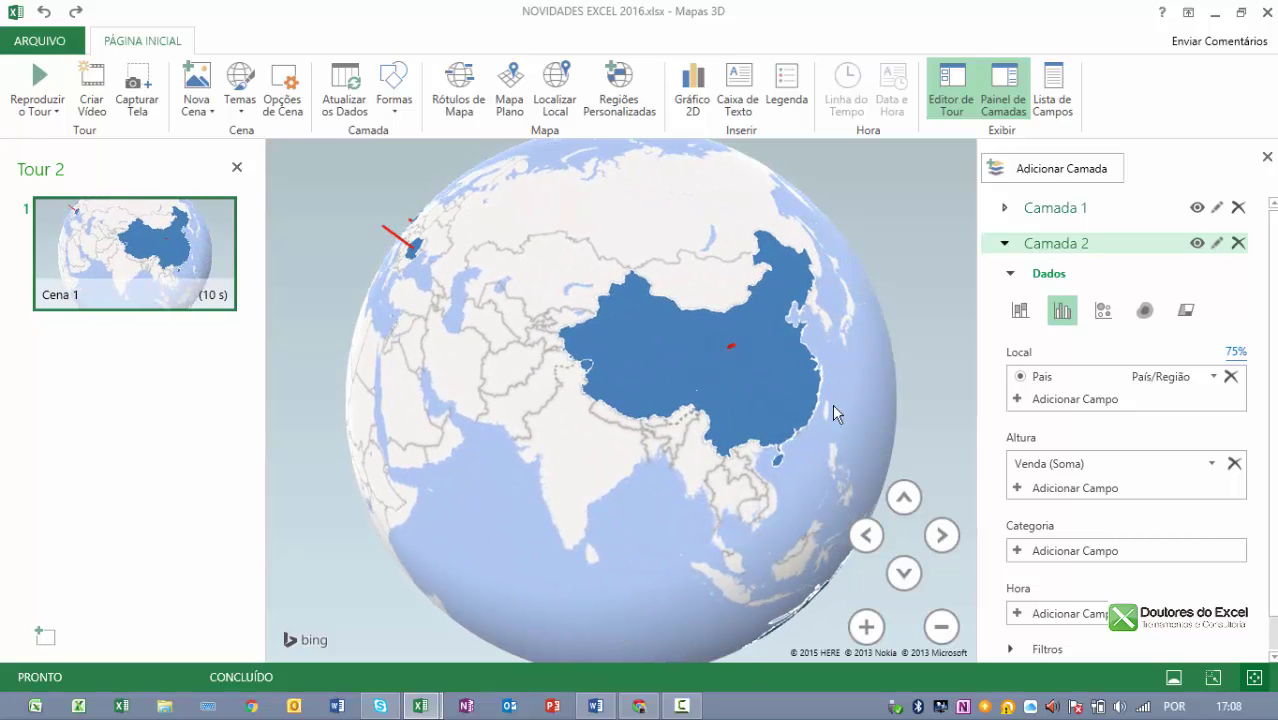
mouse_move(832, 404)
left_mouse_down()
mouse_move(685, 403)
mouse_move(961, 374)
left_mouse_up()
left_click_drag(707, 403, 740, 250)
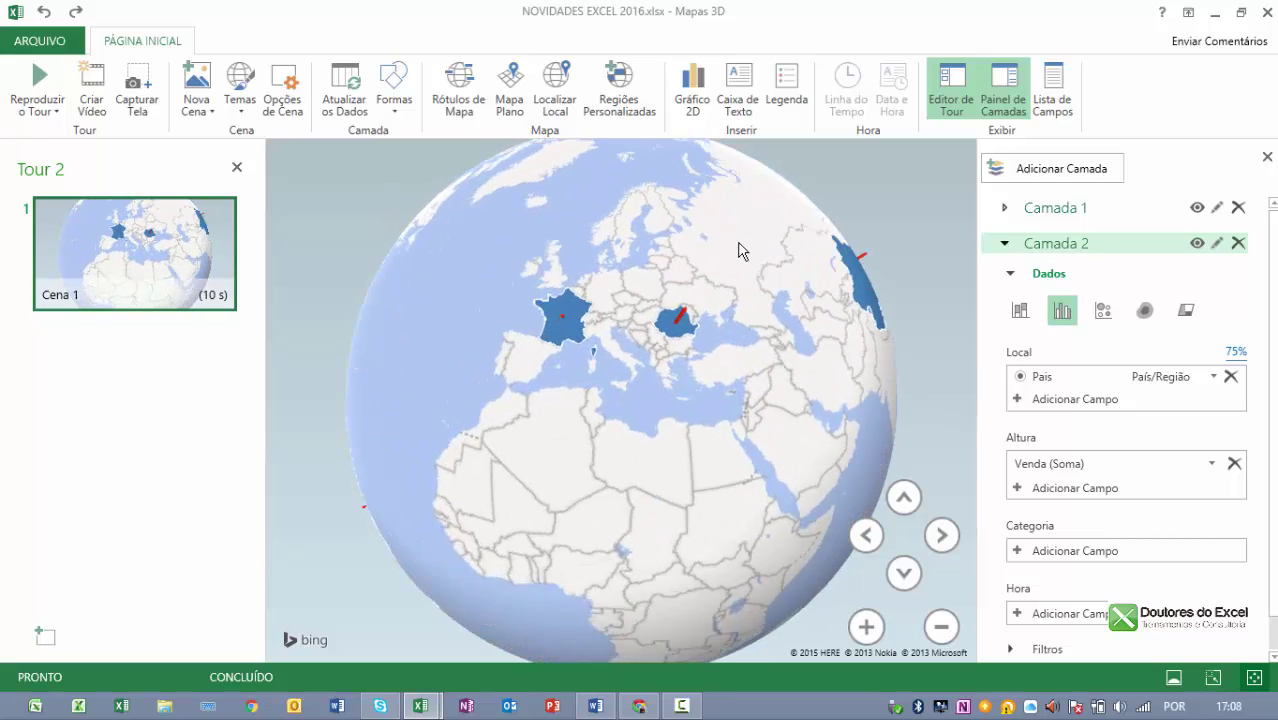
mouse_move(841, 320)
left_mouse_down()
mouse_move(736, 408)
mouse_move(757, 318)
mouse_move(847, 385)
left_mouse_up()
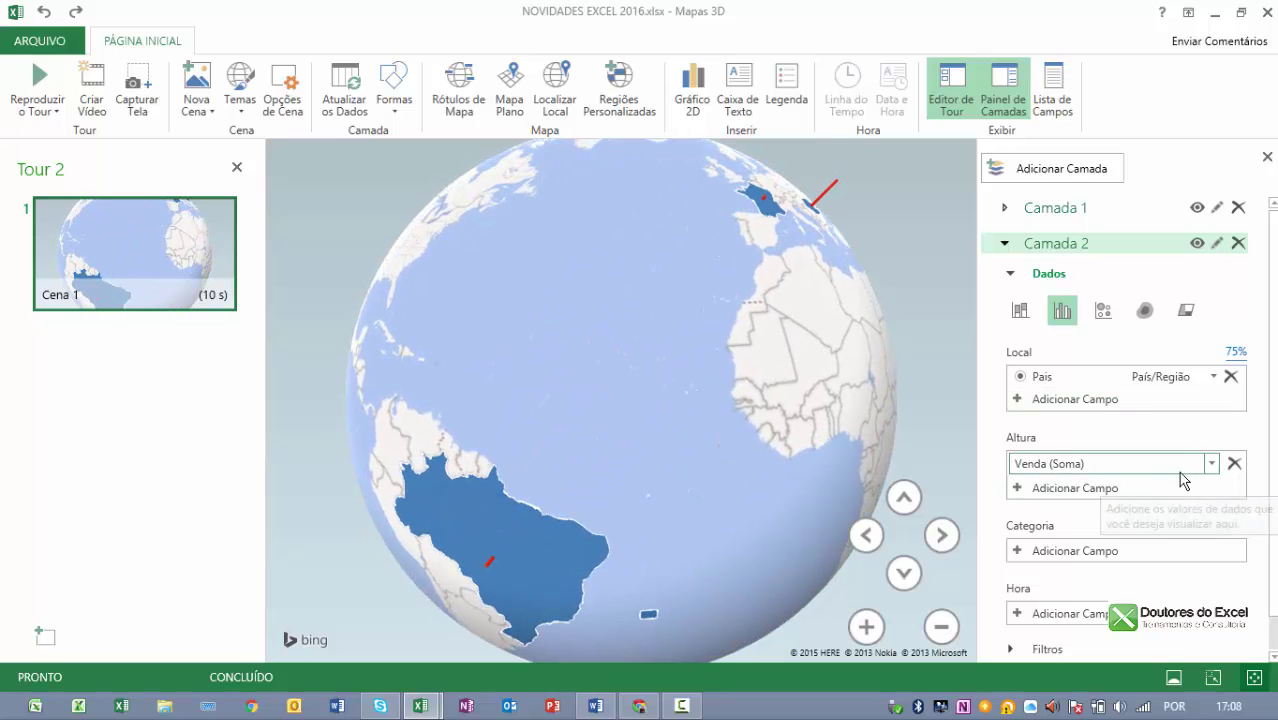
left_click(1104, 310)
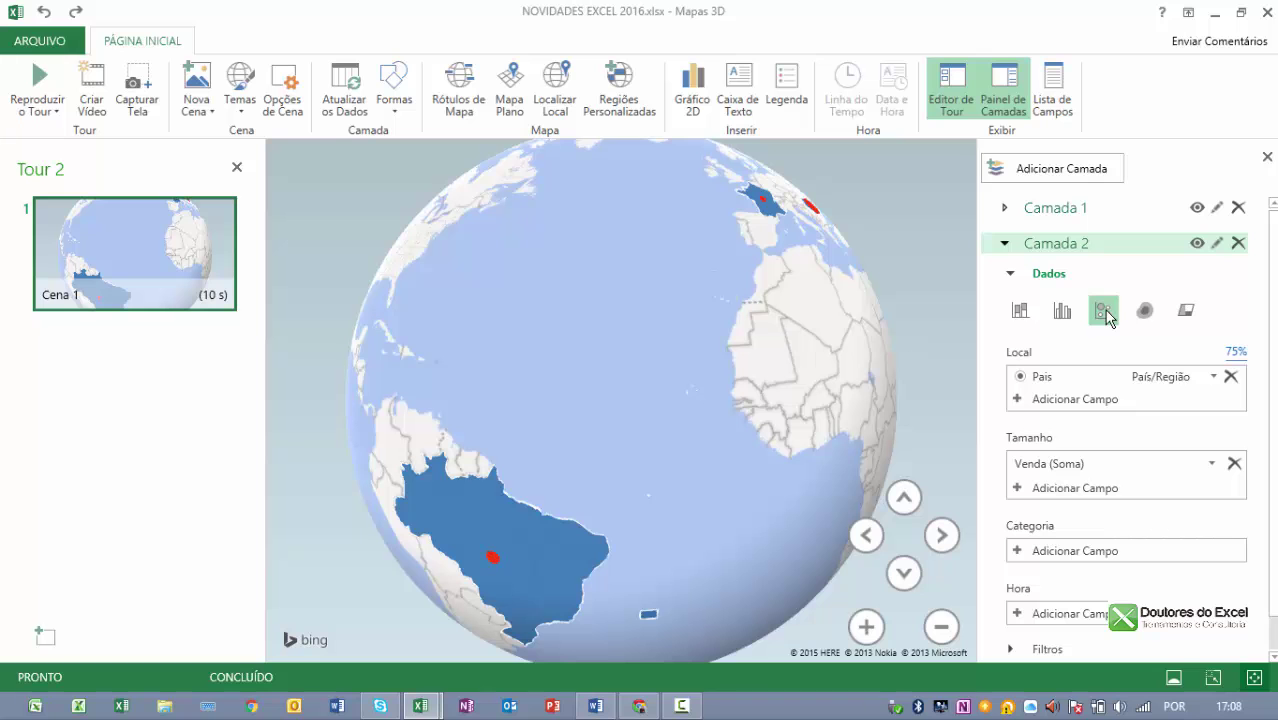
Try clustered and stacked columns for Camada 2, return to bubbles, and face Europe again.
mouse_move(860, 370)
left_mouse_down()
mouse_move(556, 408)
mouse_move(483, 440)
mouse_move(405, 434)
left_mouse_up()
mouse_move(716, 460)
left_mouse_down()
mouse_move(505, 374)
mouse_move(408, 257)
mouse_move(901, 425)
left_mouse_up()
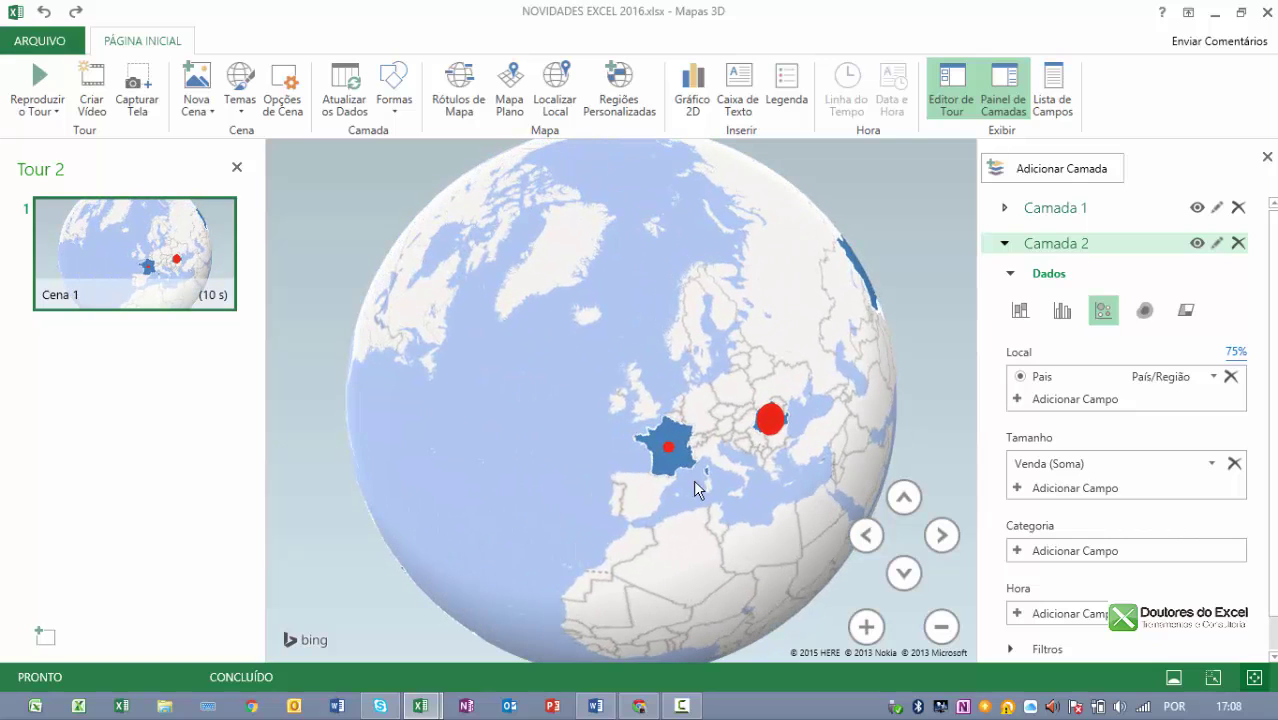
mouse_move(693, 479)
left_mouse_down()
mouse_move(796, 294)
mouse_move(844, 308)
mouse_move(814, 245)
mouse_move(824, 280)
mouse_move(533, 371)
mouse_move(455, 425)
left_mouse_up()
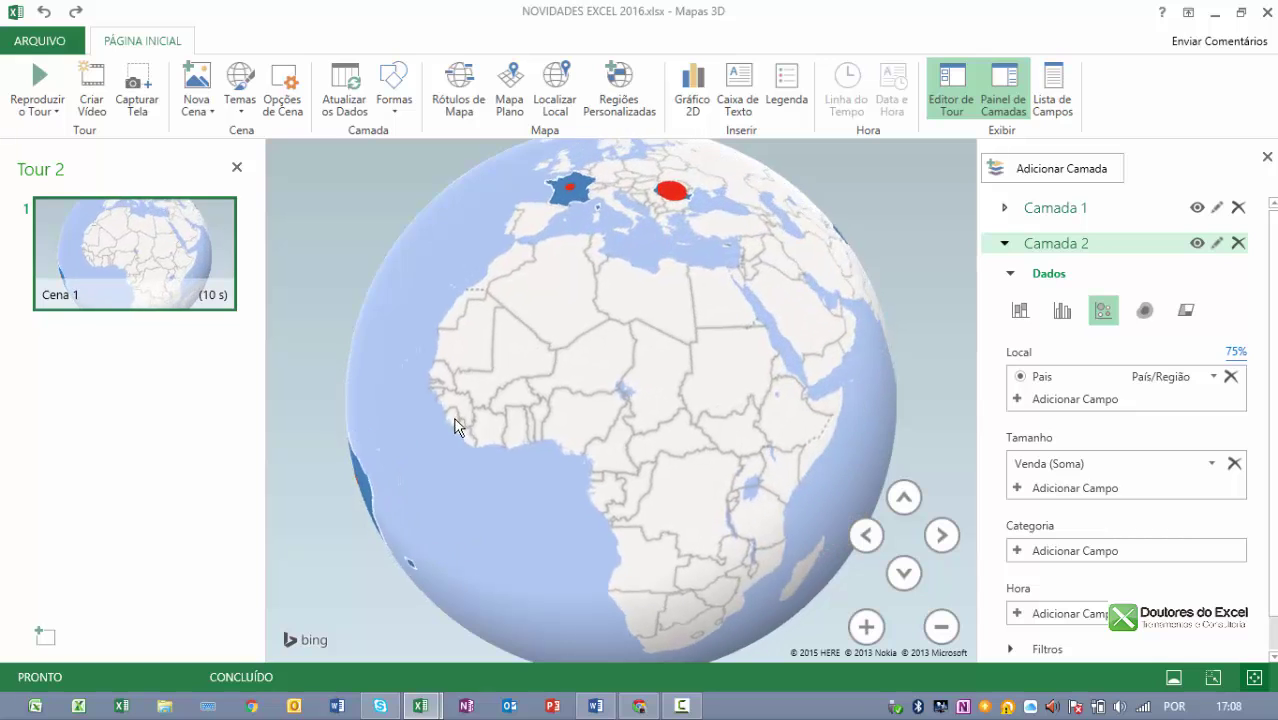
left_click_drag(716, 371, 525, 434)
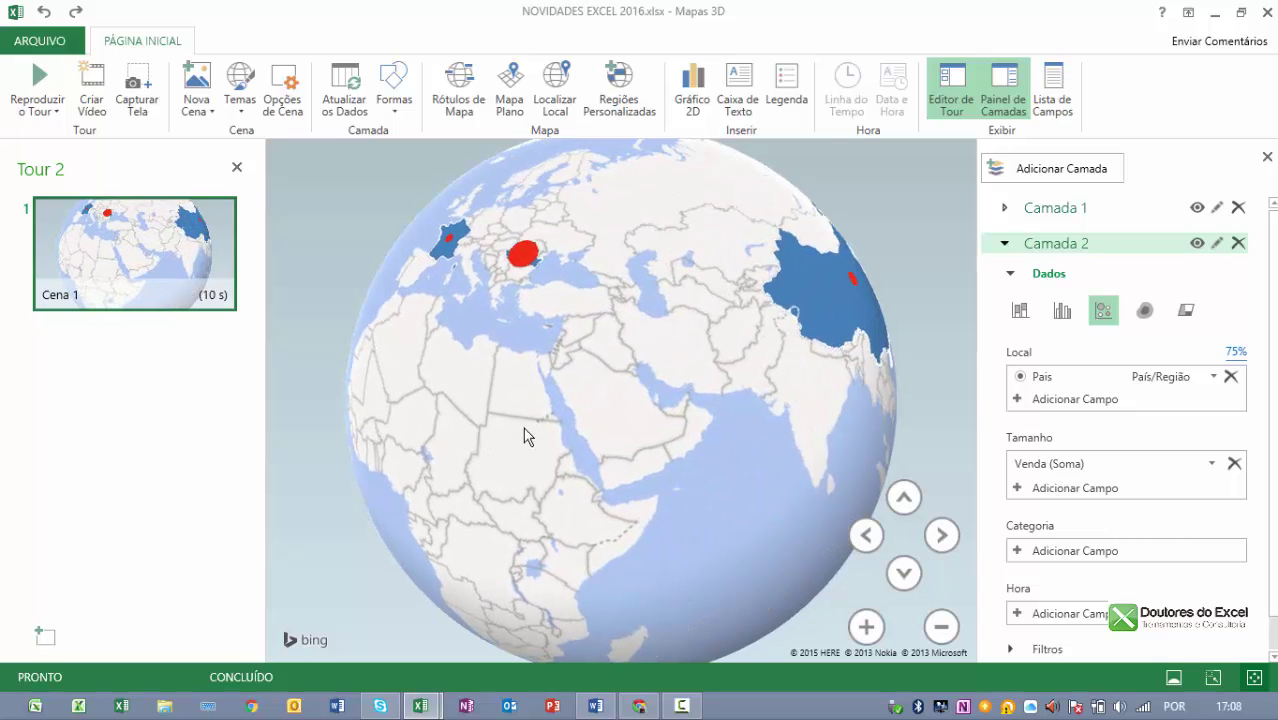
left_click(1060, 308)
left_click(1022, 310)
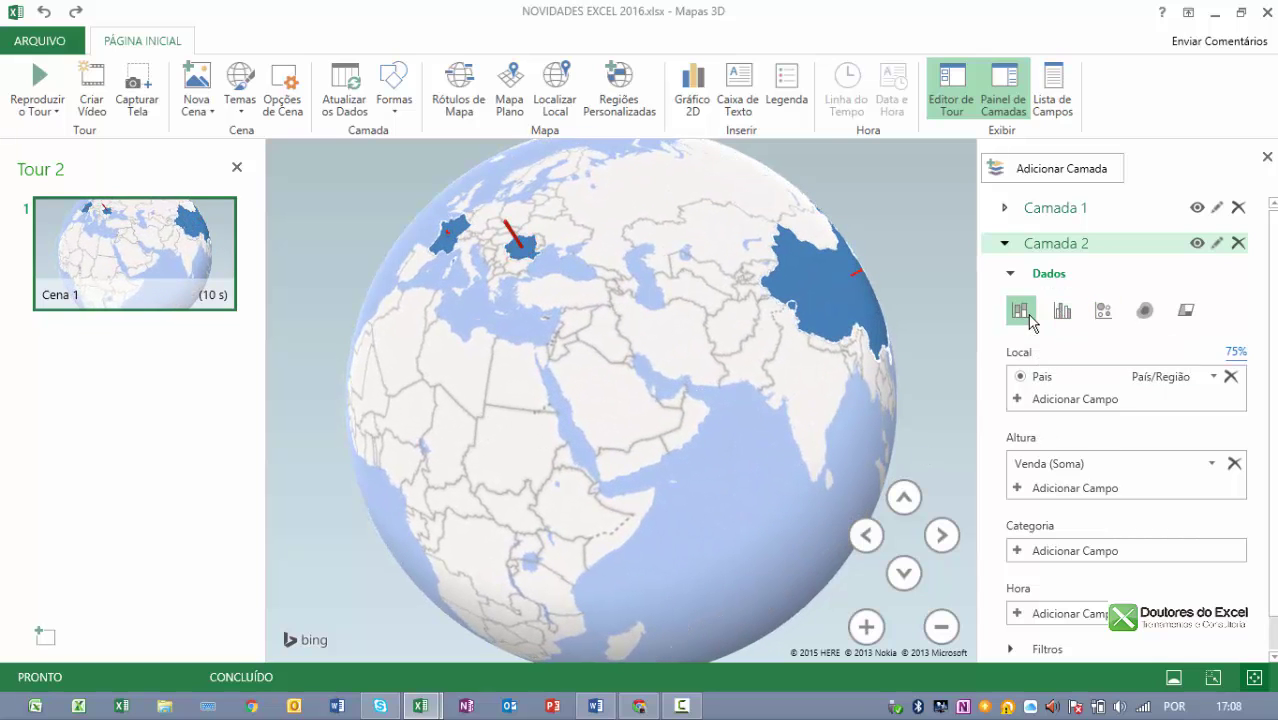
left_click(1101, 311)
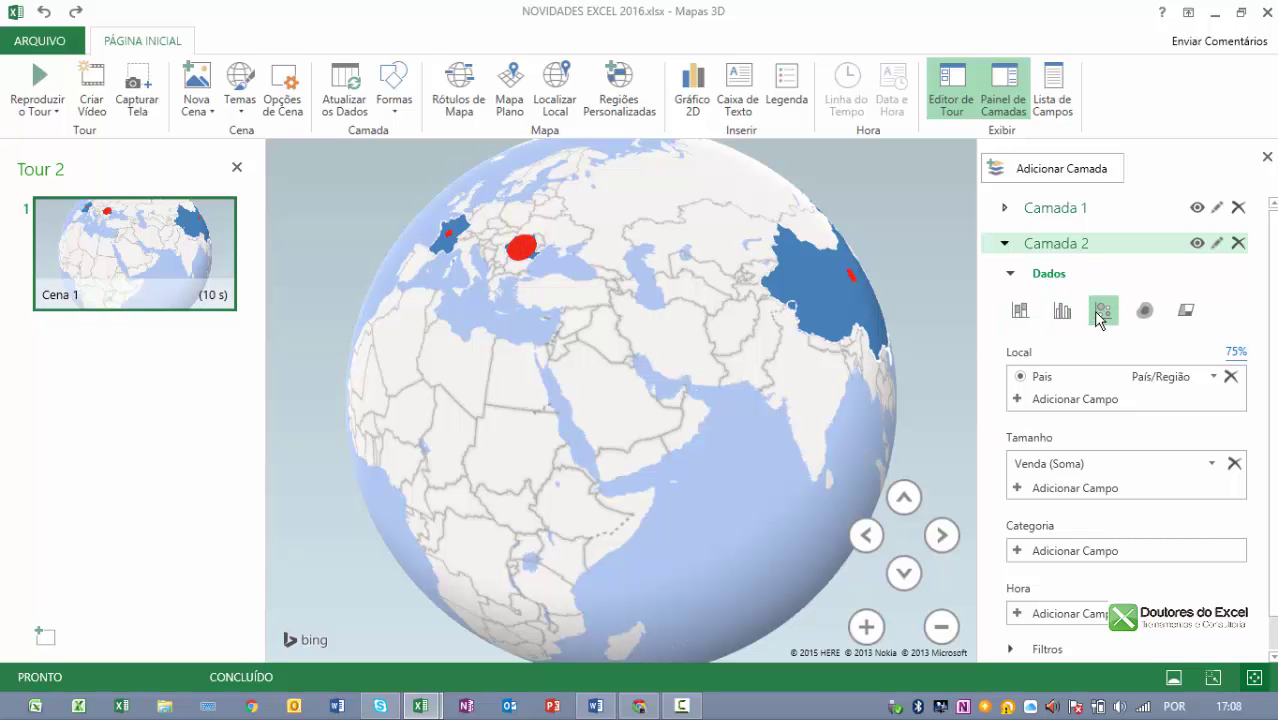
left_click_drag(836, 350, 908, 340)
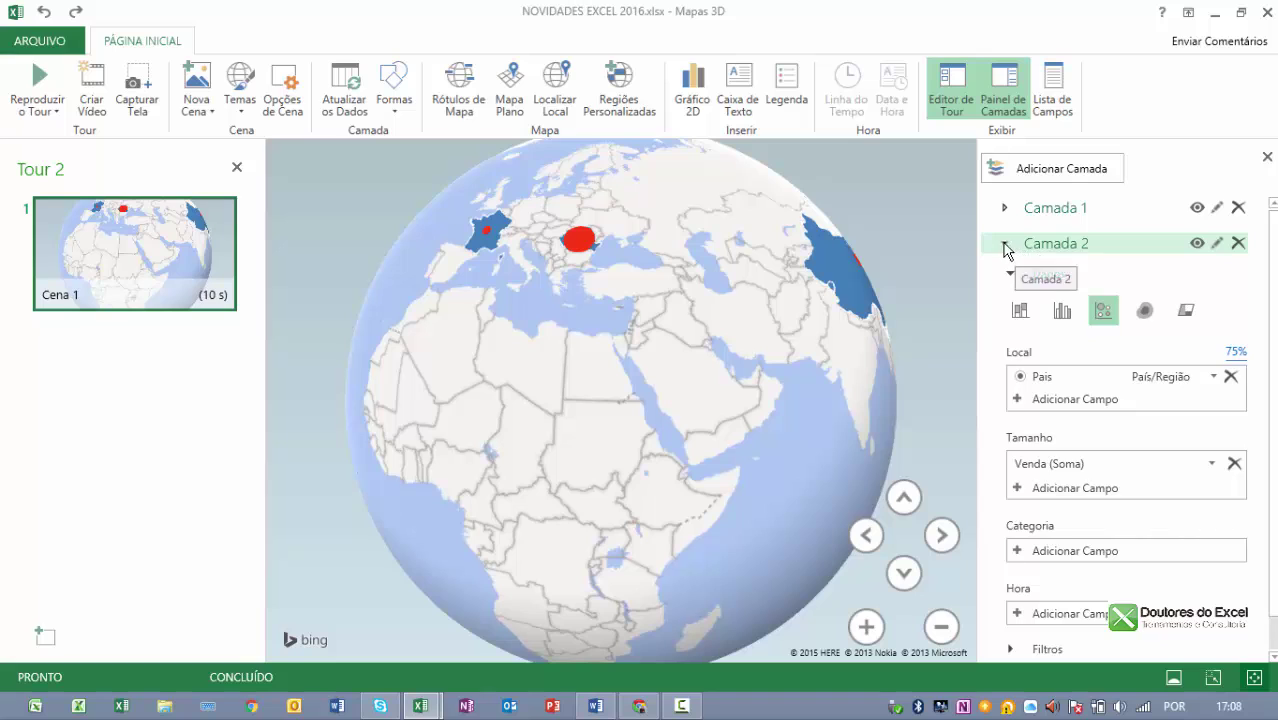
left_click(1040, 250)
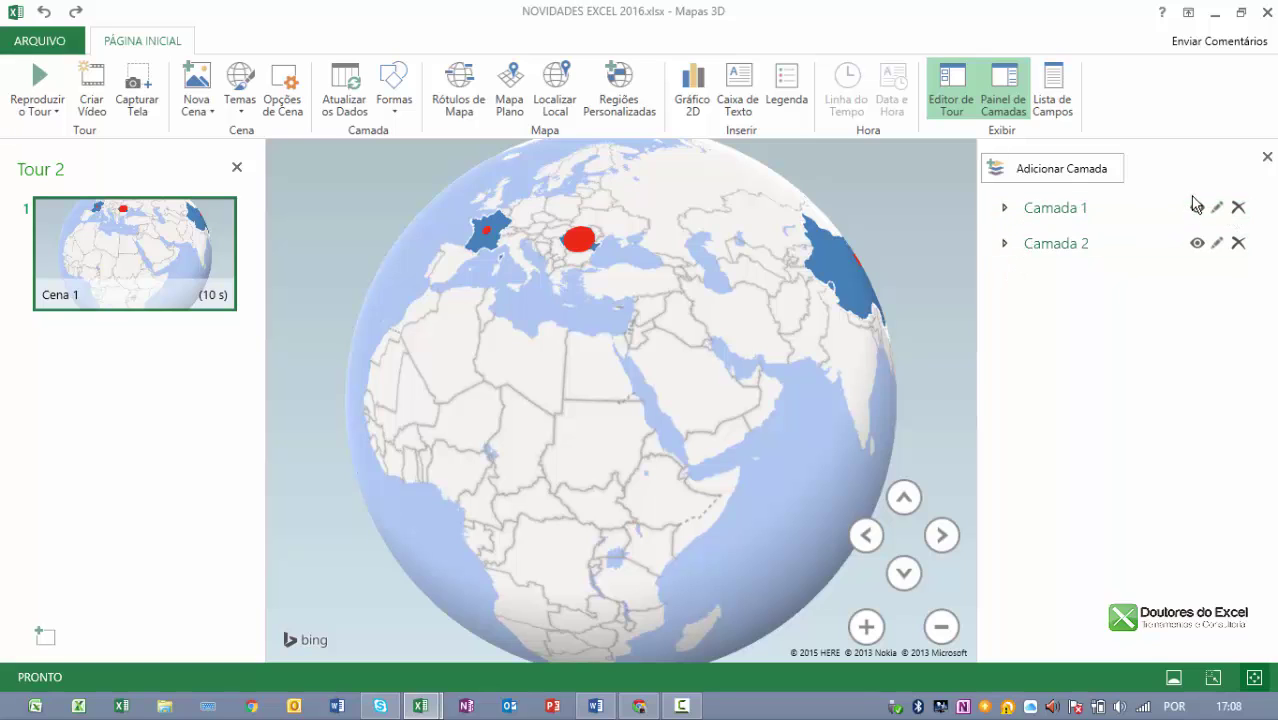
left_click(1003, 208)
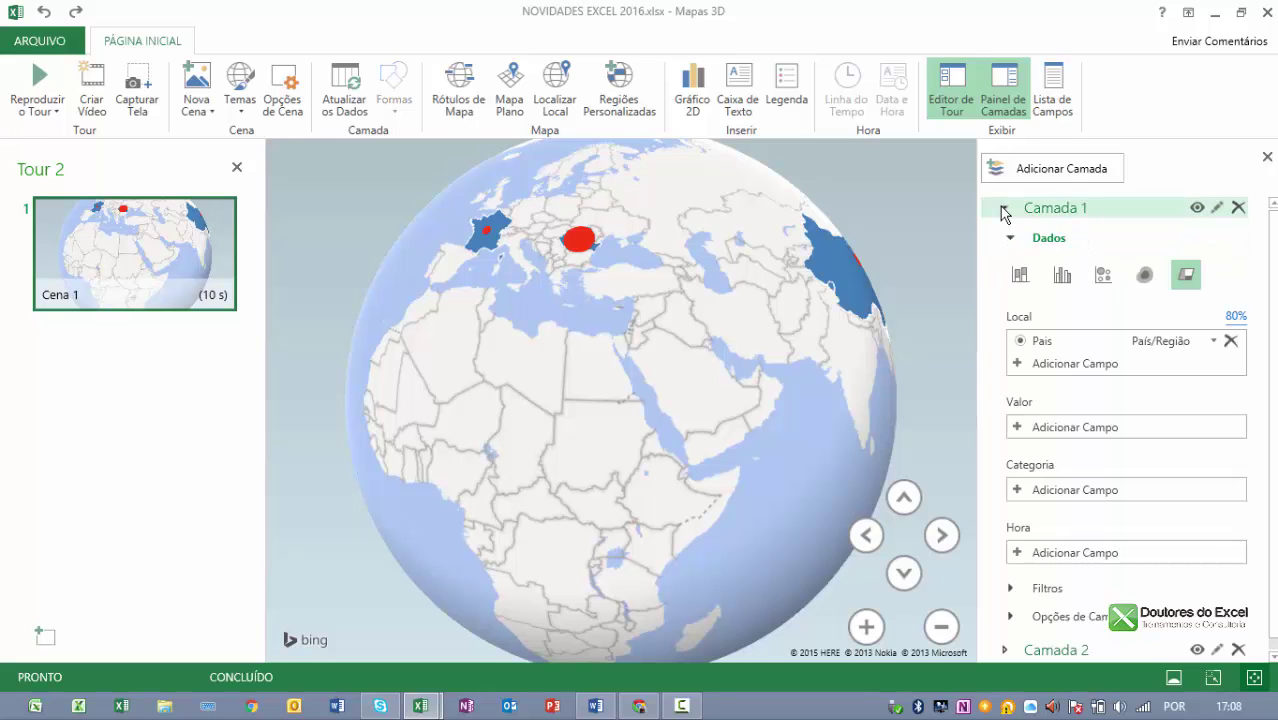
left_click(1003, 208)
left_click(1005, 243)
left_click(1006, 244)
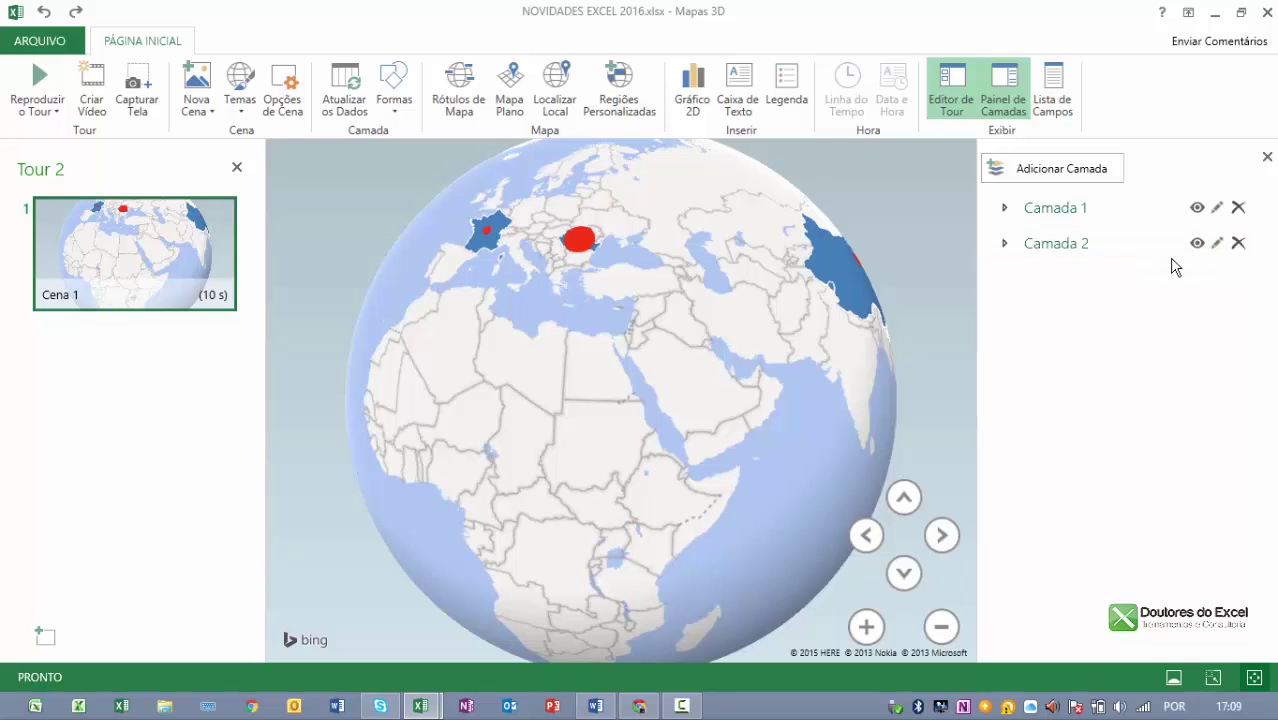
left_click(1005, 244)
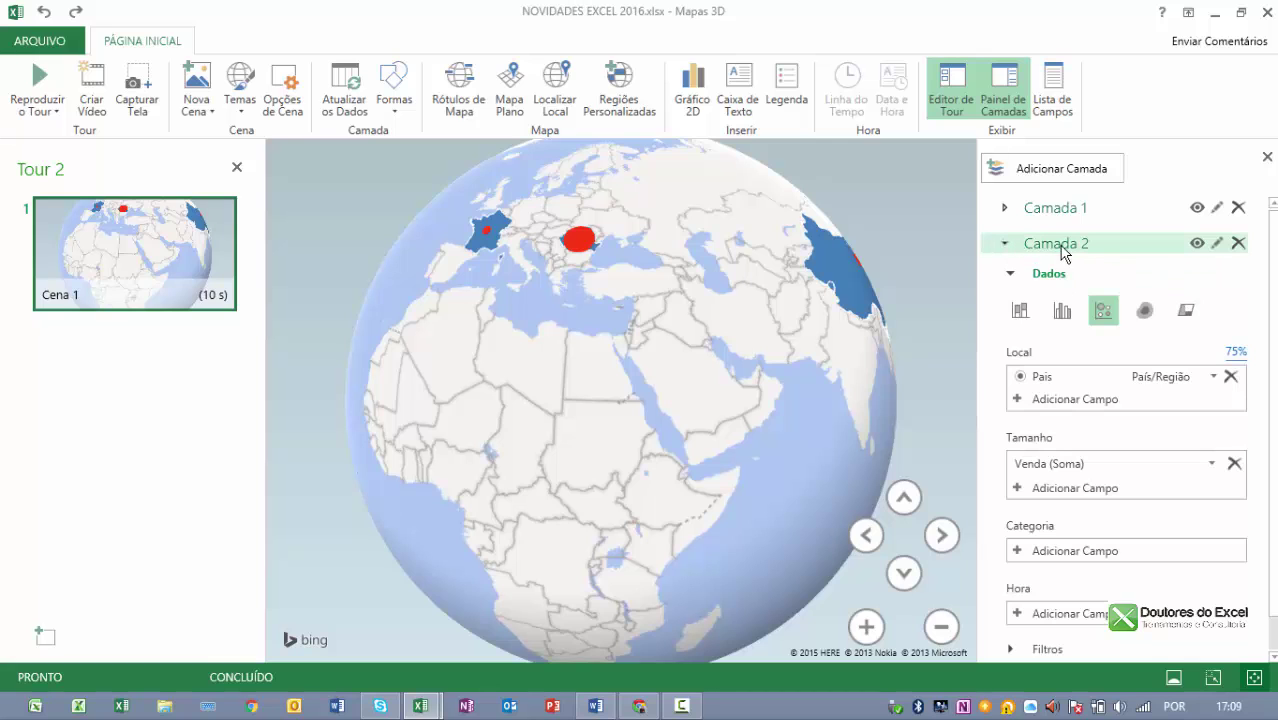
left_click(790, 105)
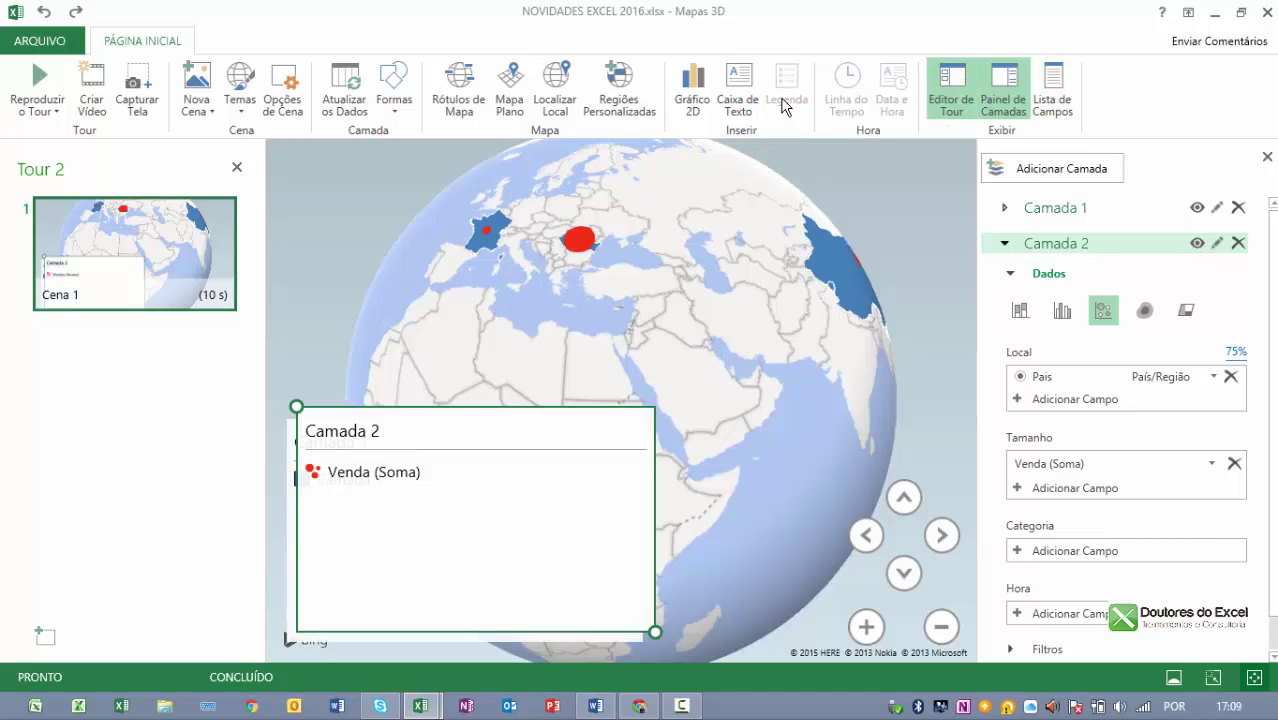
left_click(622, 410)
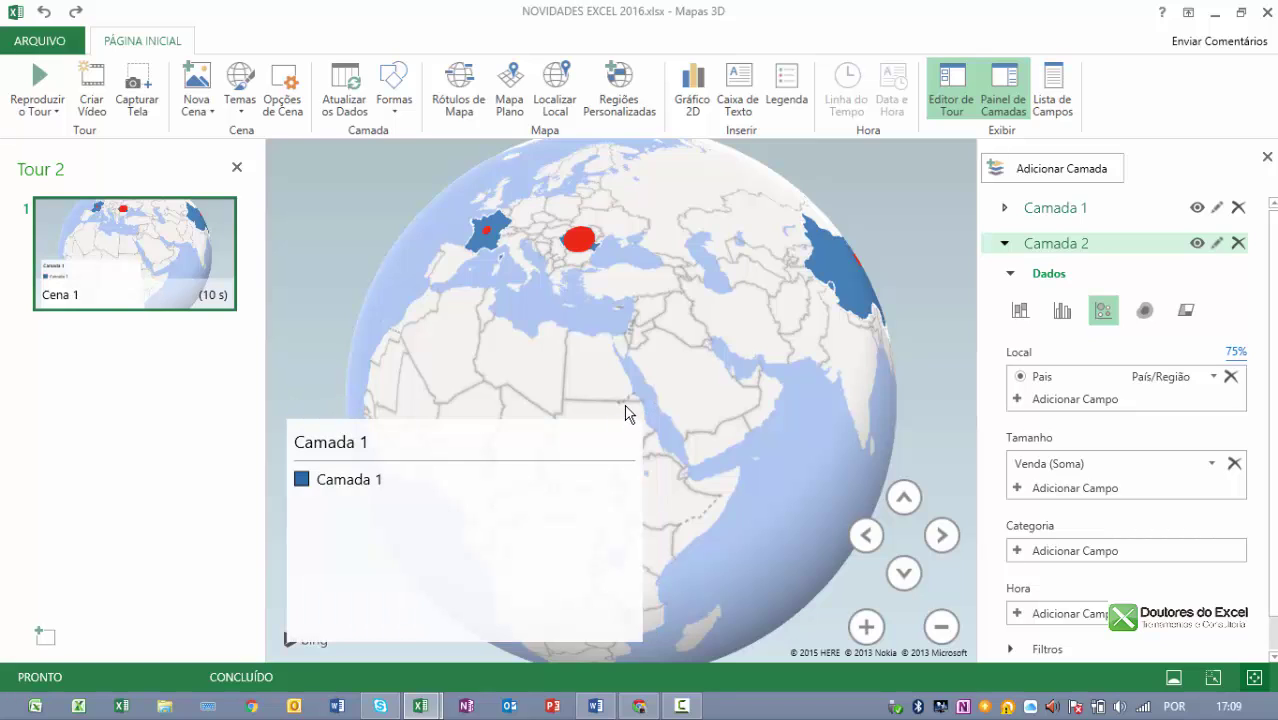
left_click(620, 418)
key("Delete")
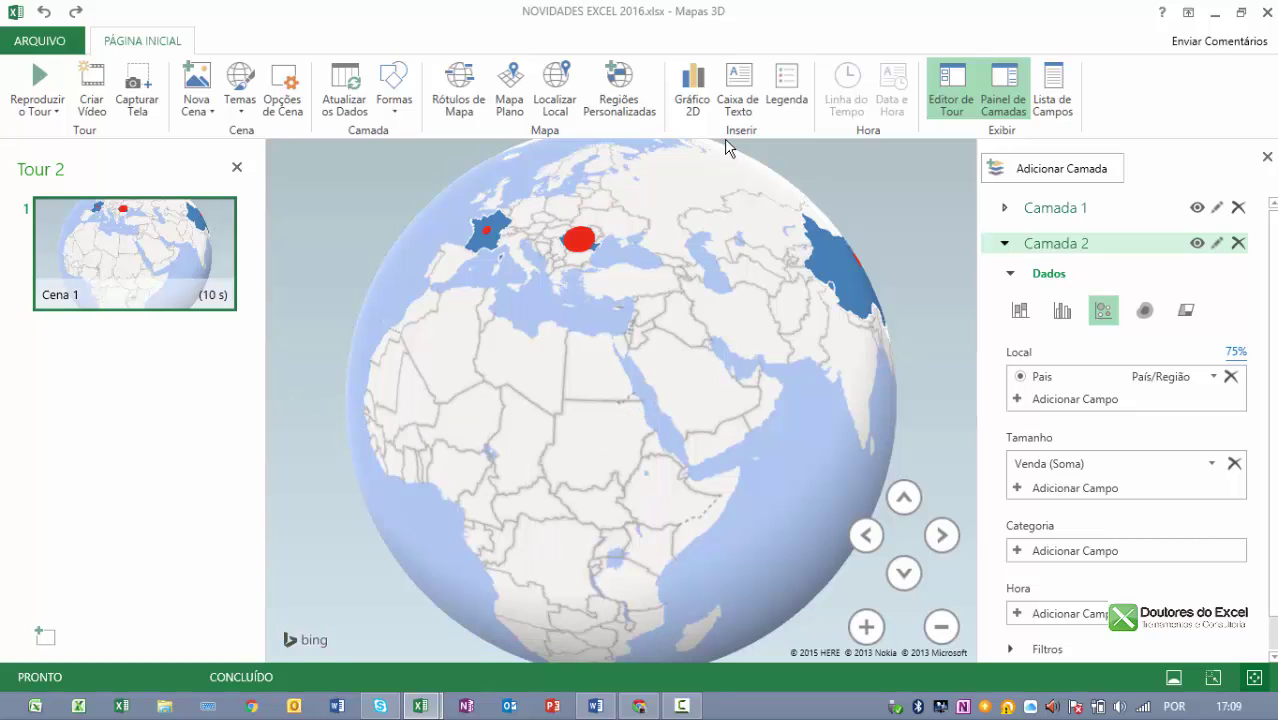
Cancel inserting a Gráfico 2D and switch the globe to Mapa Plano.
left_click(690, 100)
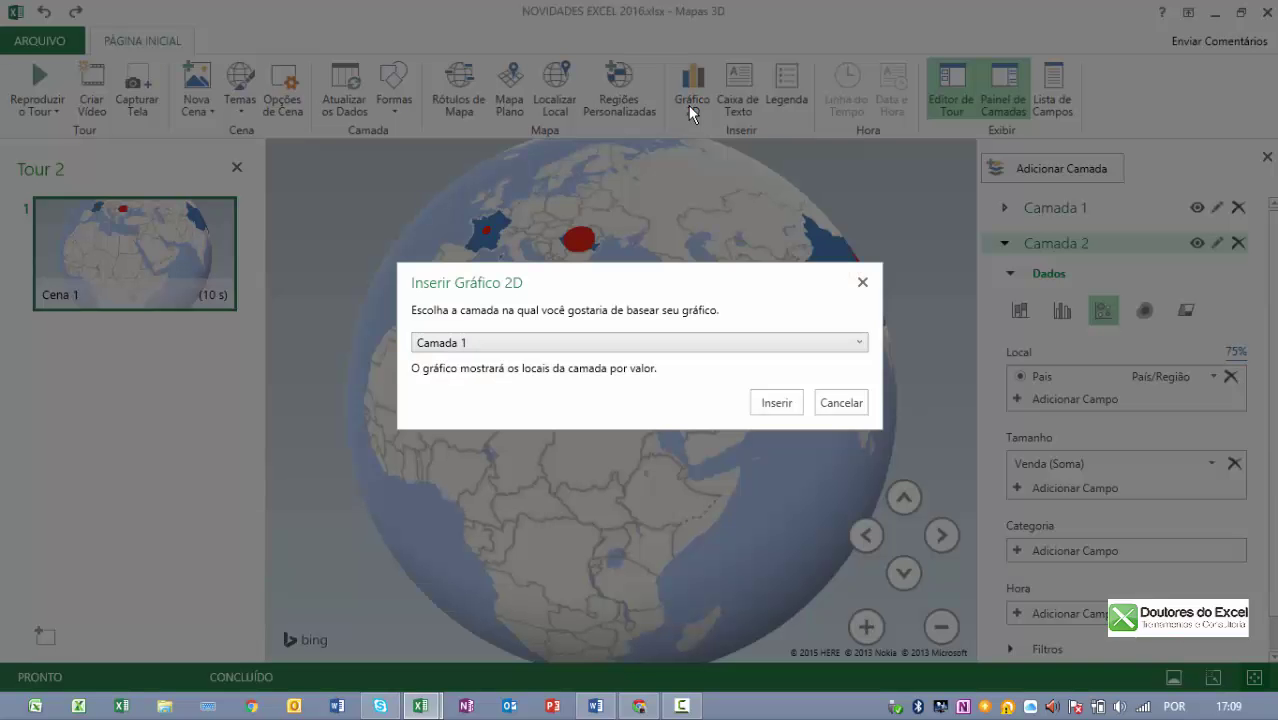
left_click(841, 403)
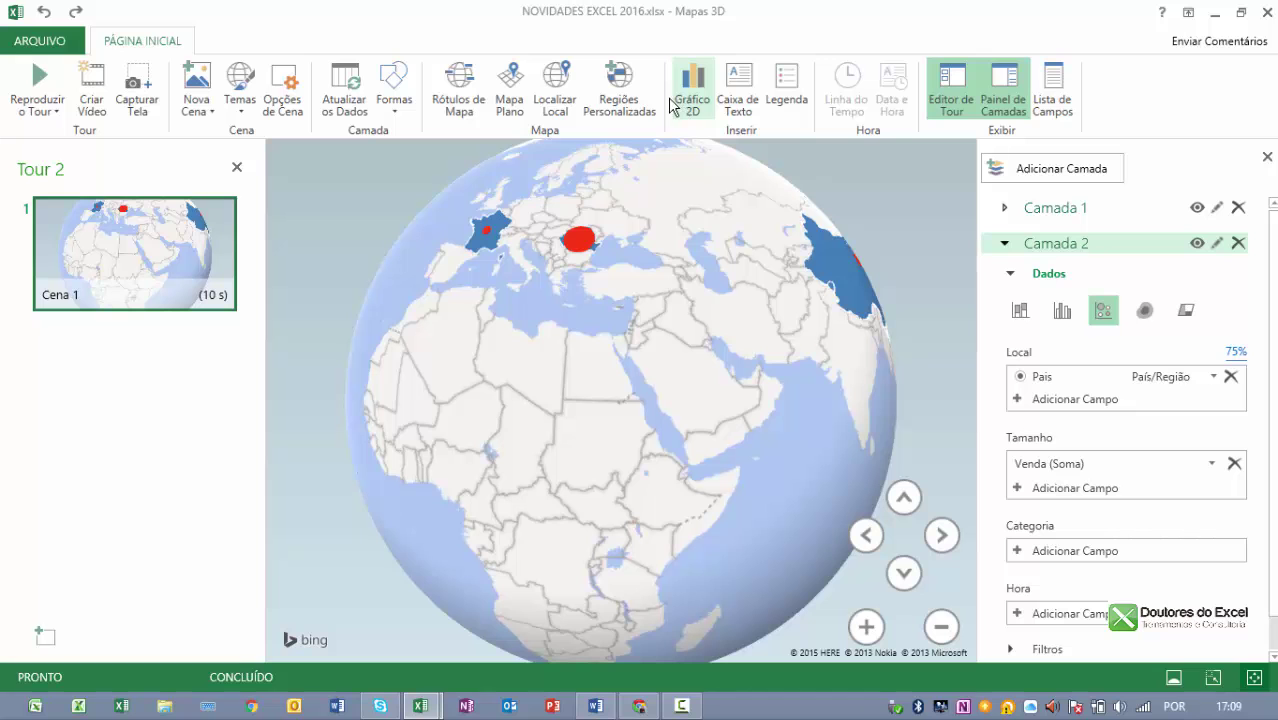
left_click(508, 118)
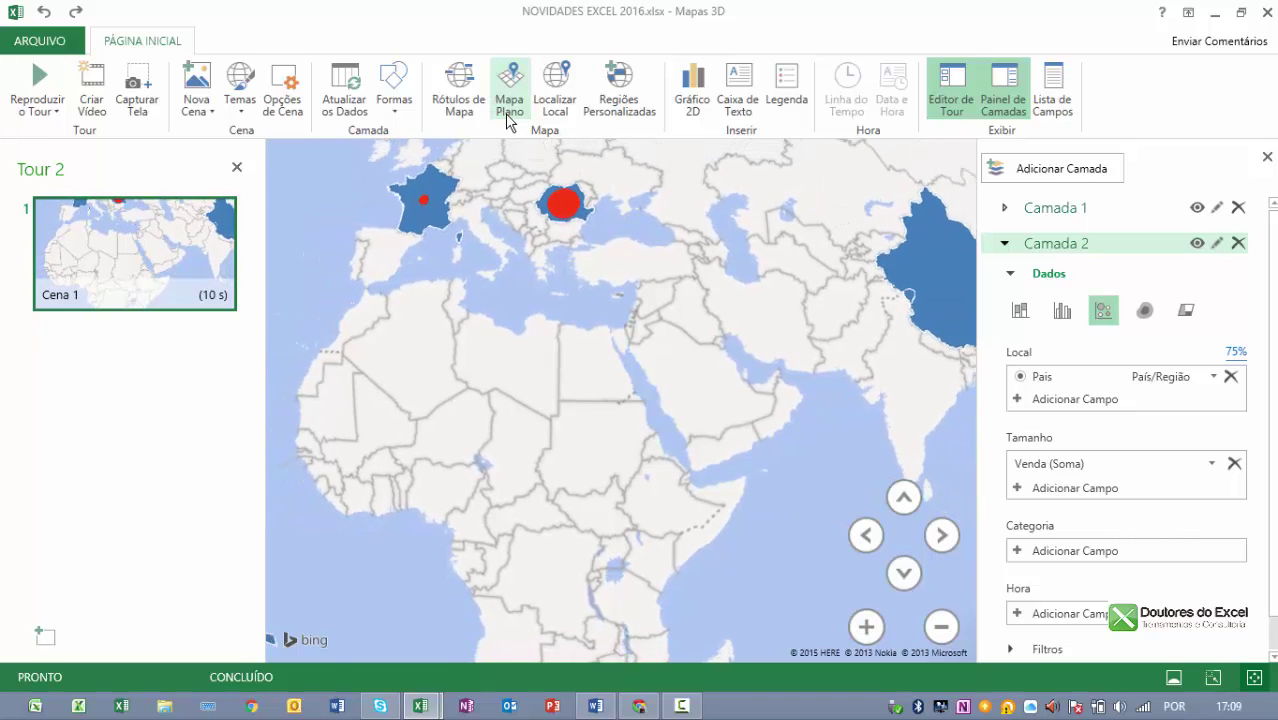
Return to the globe view and turn on Rótulos de Mapa country and sea labels.
left_click(508, 118)
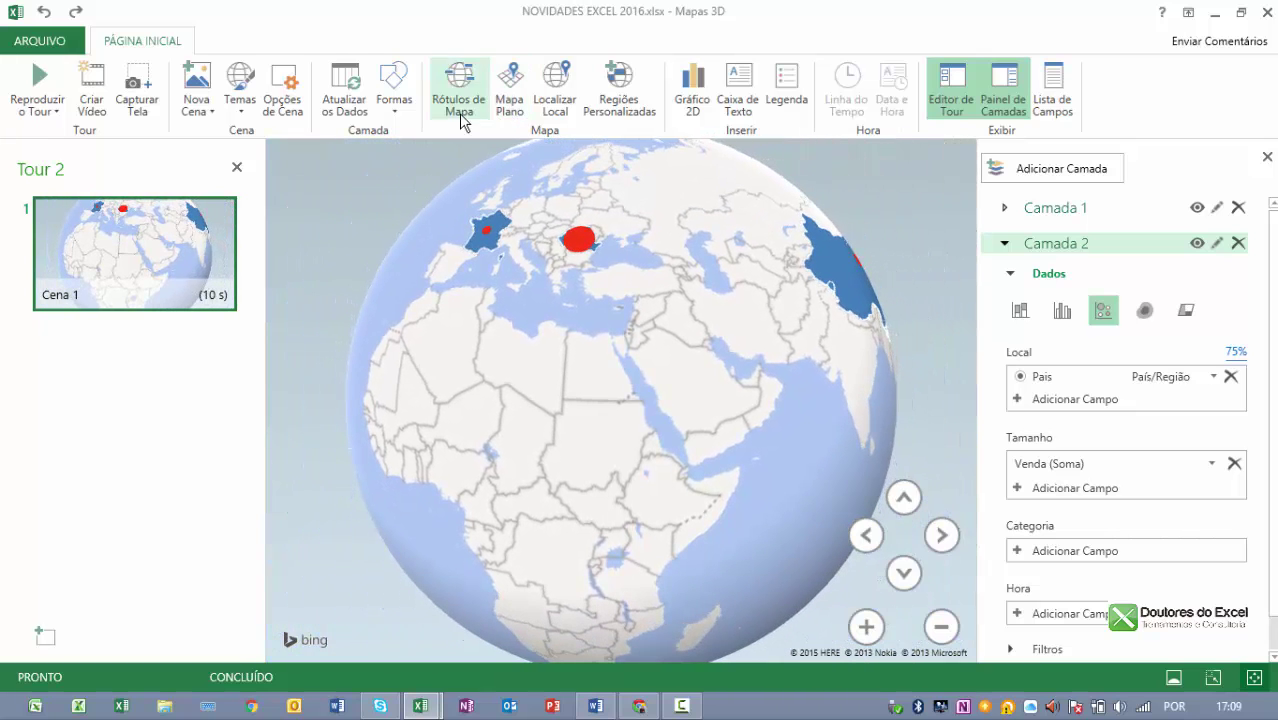
left_click(461, 118)
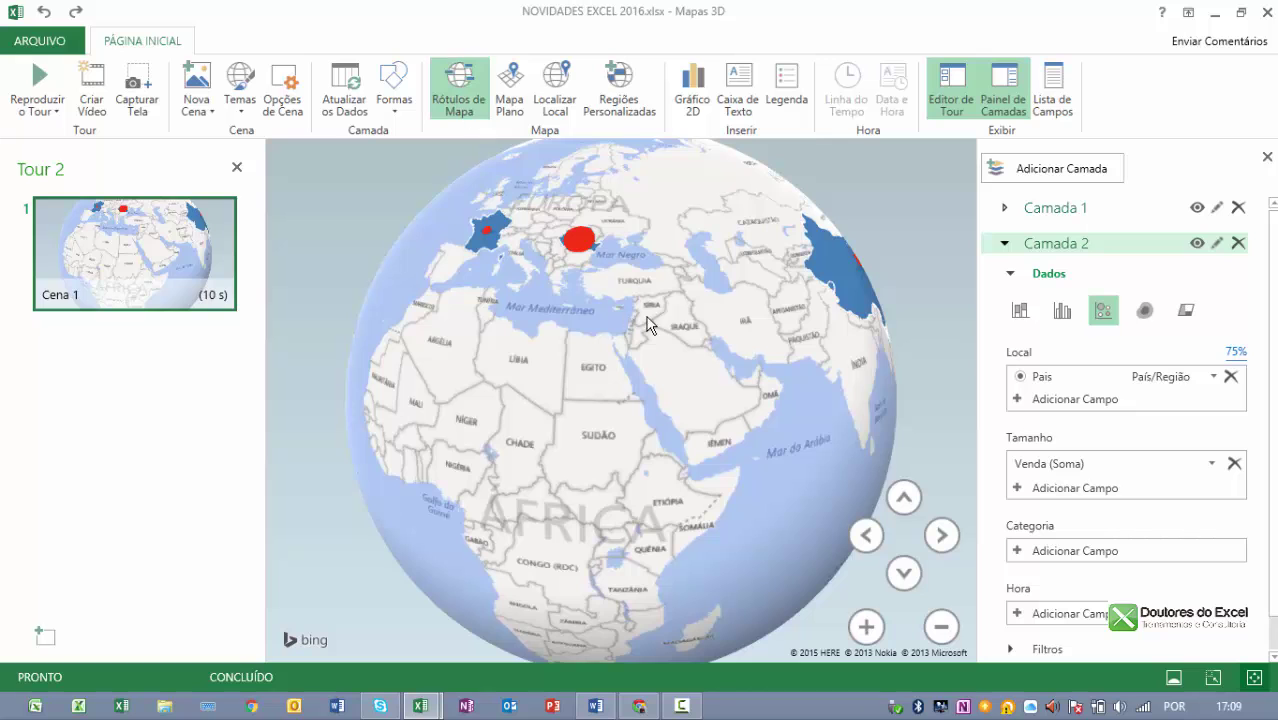
mouse_move(651, 322)
left_mouse_down()
mouse_move(782, 315)
mouse_move(821, 285)
mouse_move(685, 342)
mouse_move(531, 250)
left_mouse_up()
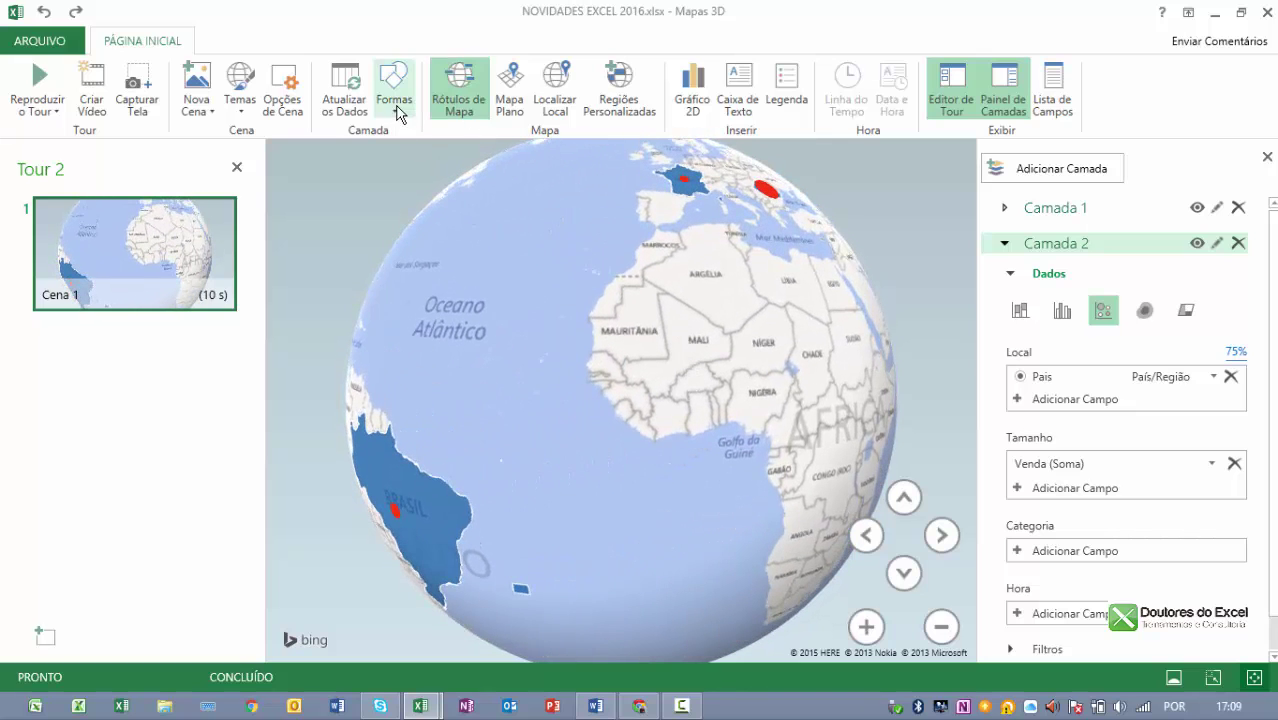
left_click_drag(573, 320, 422, 356)
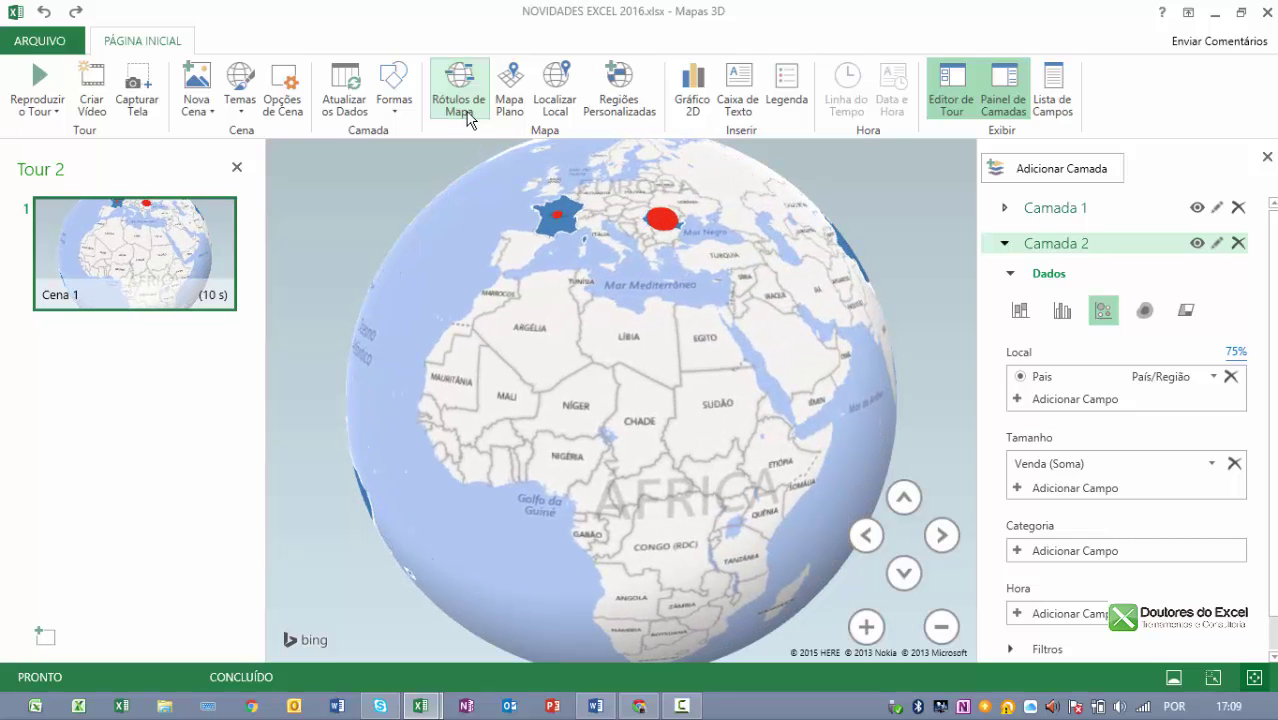
Try triangle markers but keep circles, refresh the data, and zoom in on the Mediterranean.
left_click(404, 110)
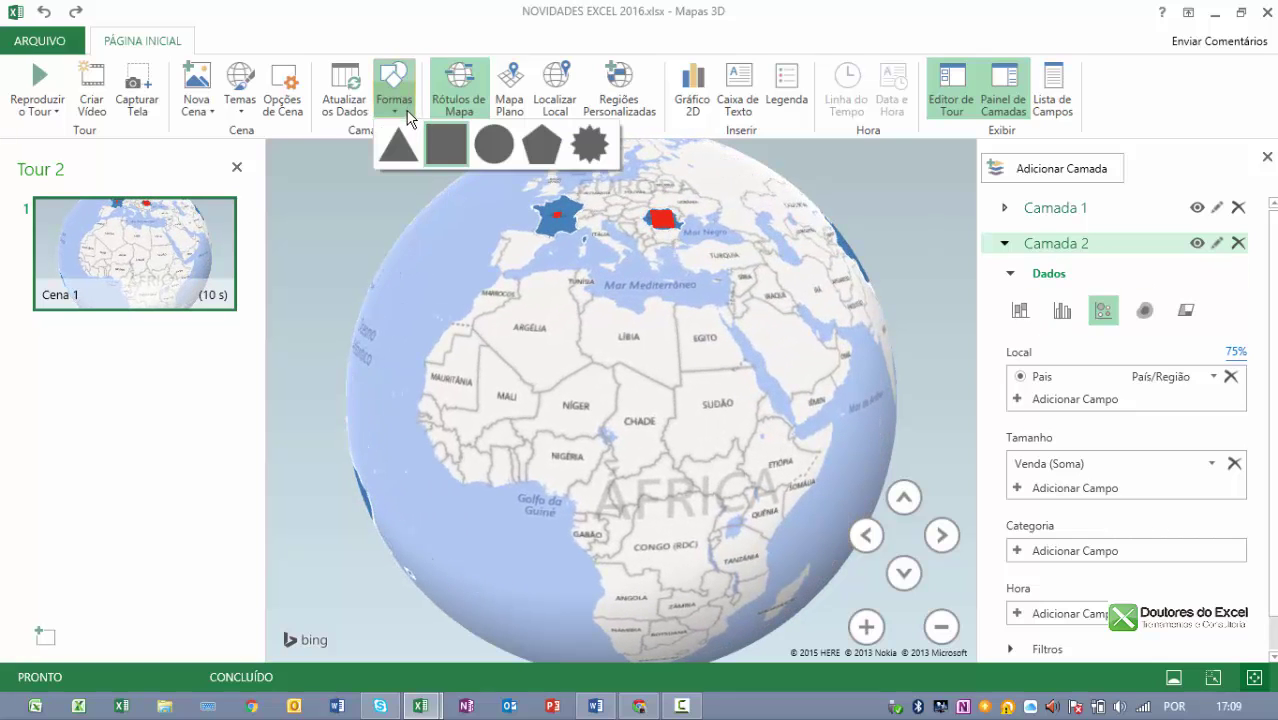
left_click(597, 149)
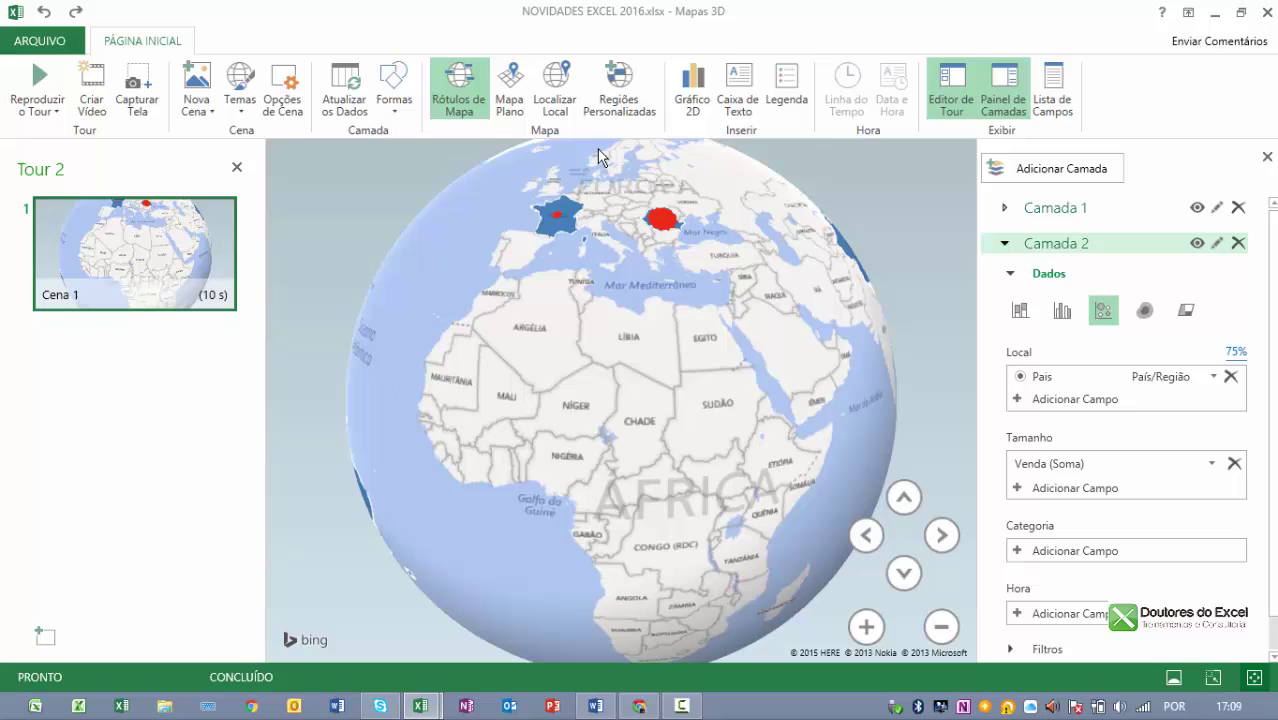
left_click(394, 100)
left_click(493, 145)
left_click(394, 100)
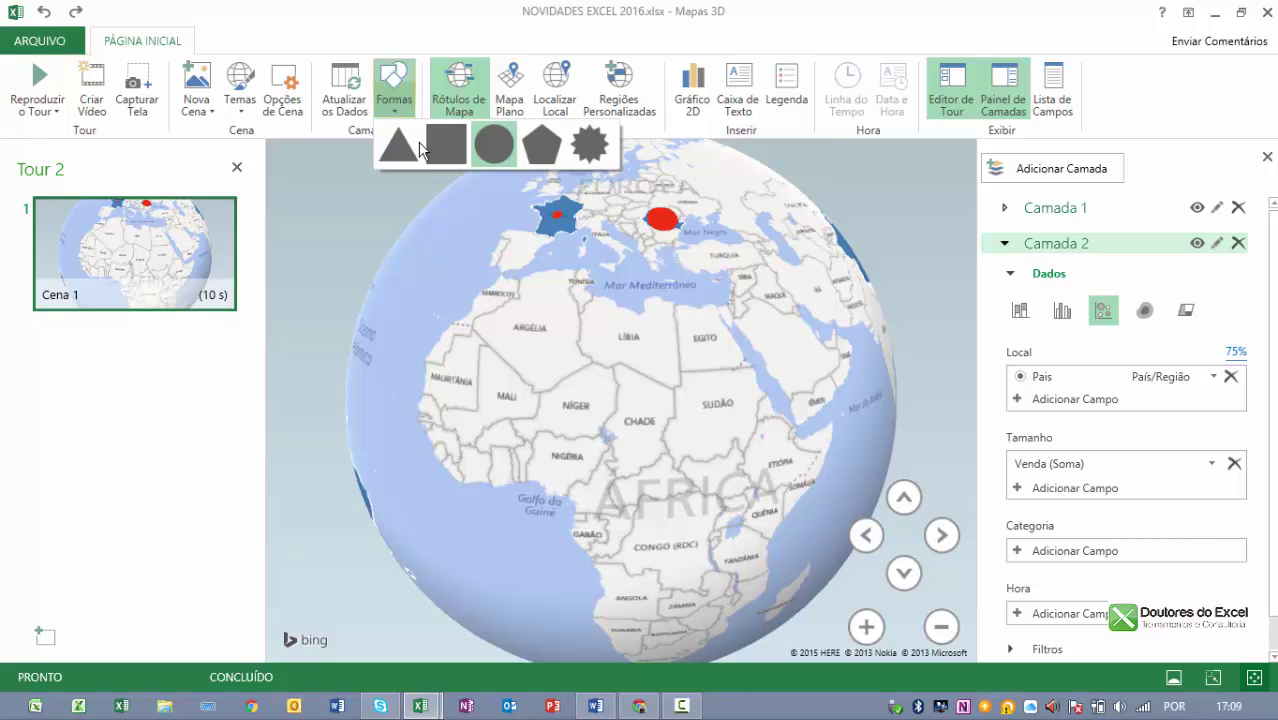
left_click(420, 150)
left_click(398, 105)
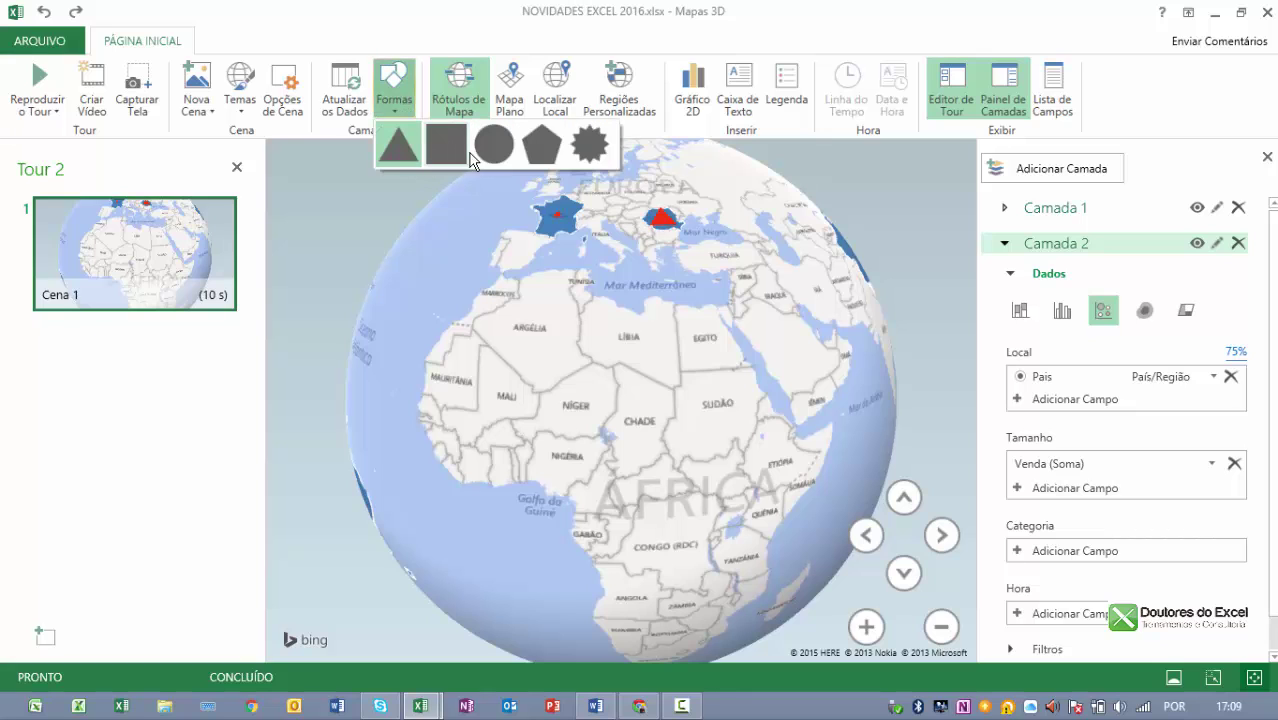
left_click(482, 150)
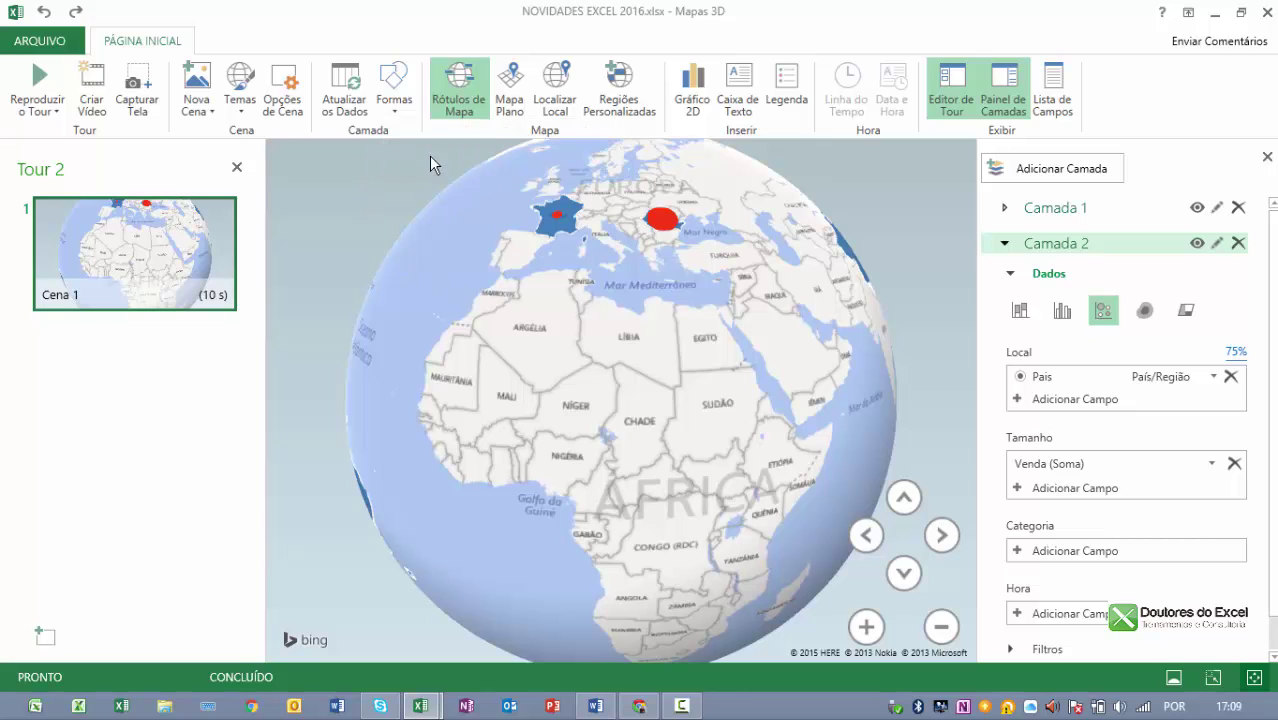
left_click(344, 110)
left_click(866, 626)
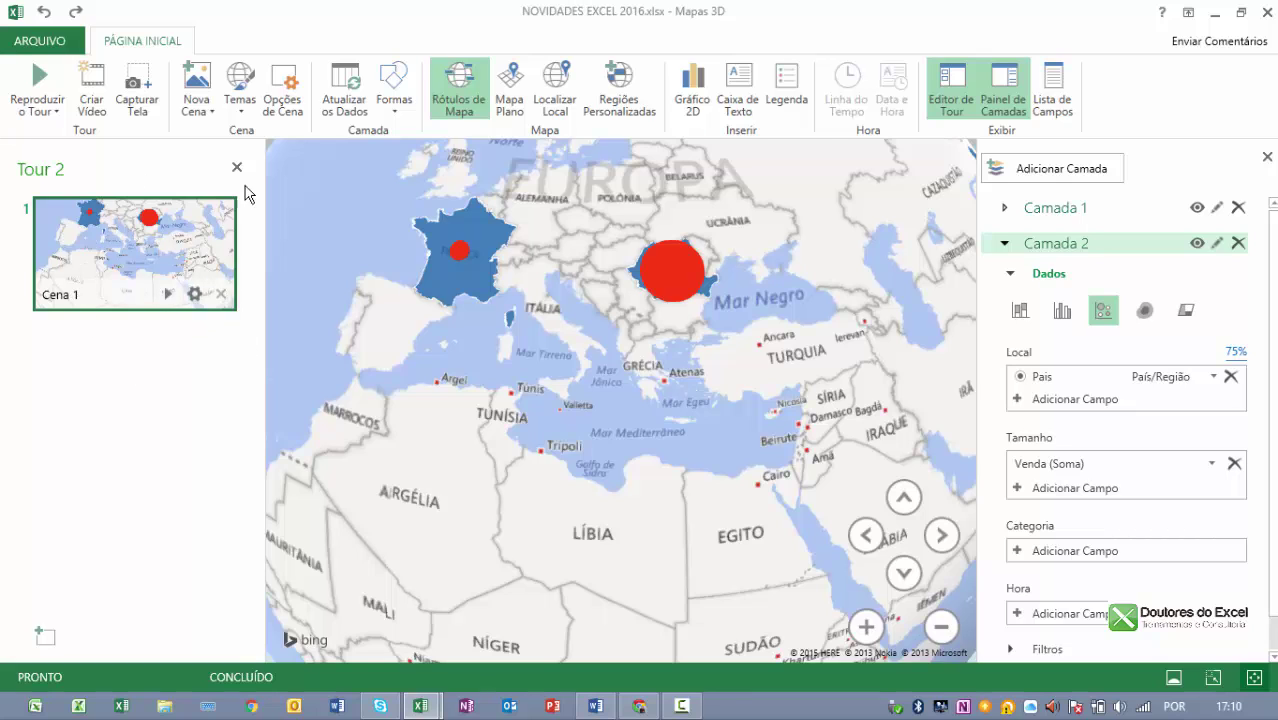
Switch the map to the satellite theme and reframe the view on Europe.
left_click(255, 106)
left_click(360, 148)
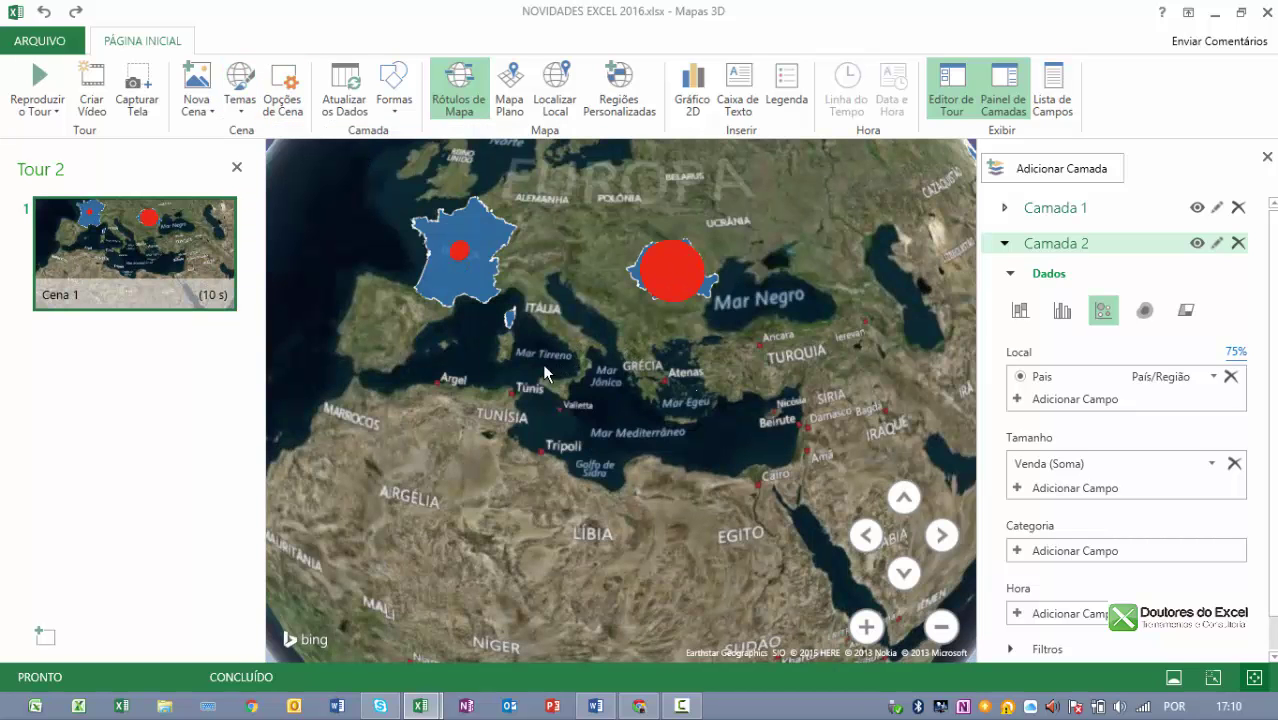
left_click_drag(545, 372, 512, 376)
Rename the scene to EUROPA in the scene options.
left_click(284, 112)
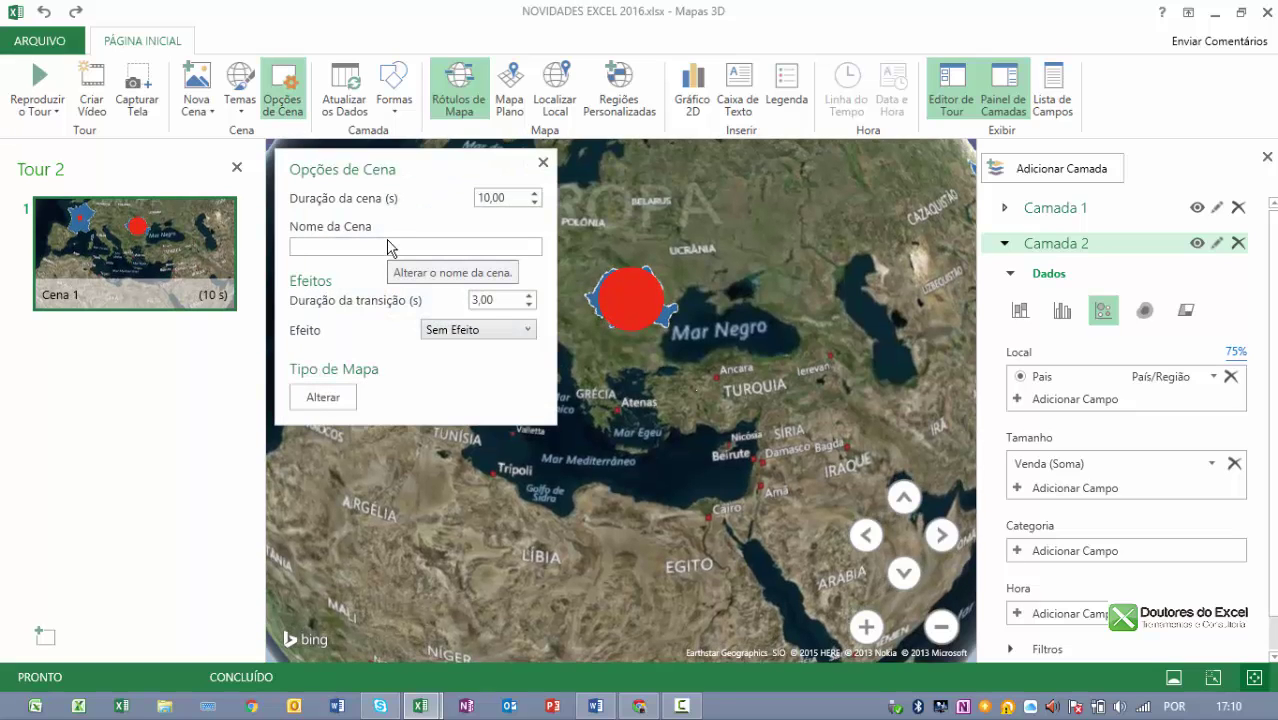
left_click(390, 248)
type("europa")
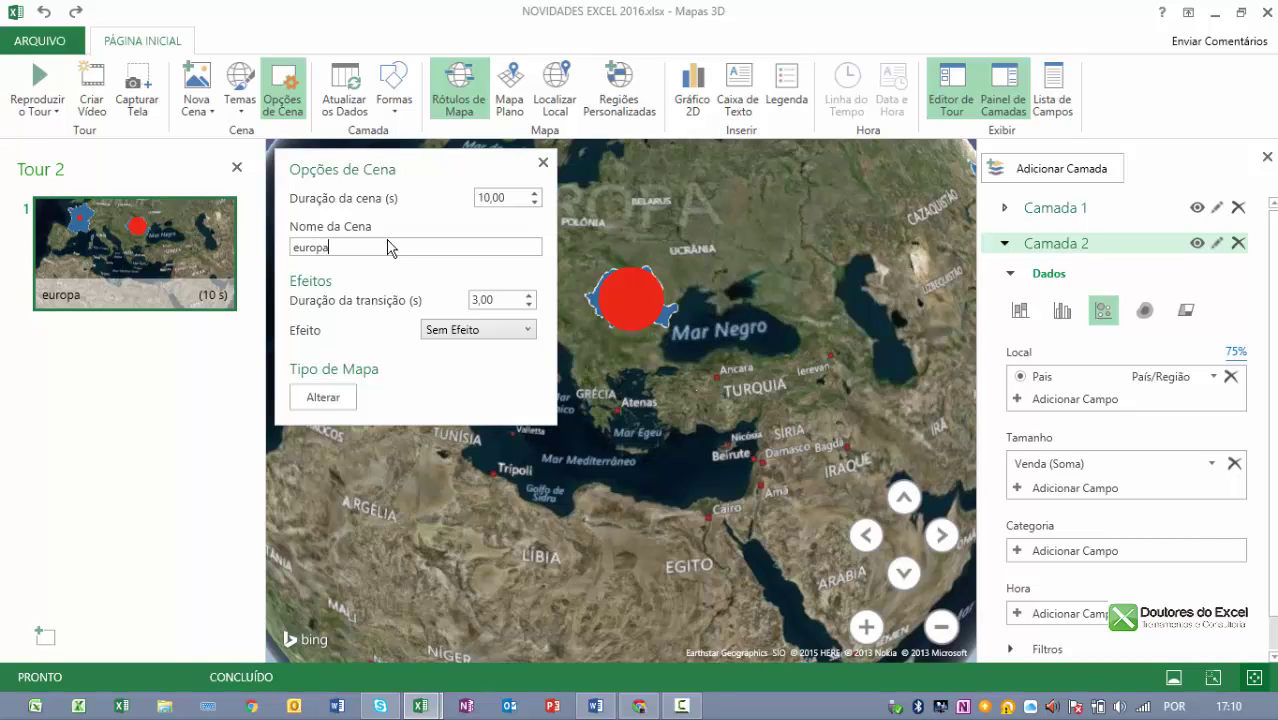
key("BackSpace")
key("BackSpace")
key("BackSpace")
Shorten the scene duration to 6 seconds.
left_click(534, 203)
left_click(534, 203)
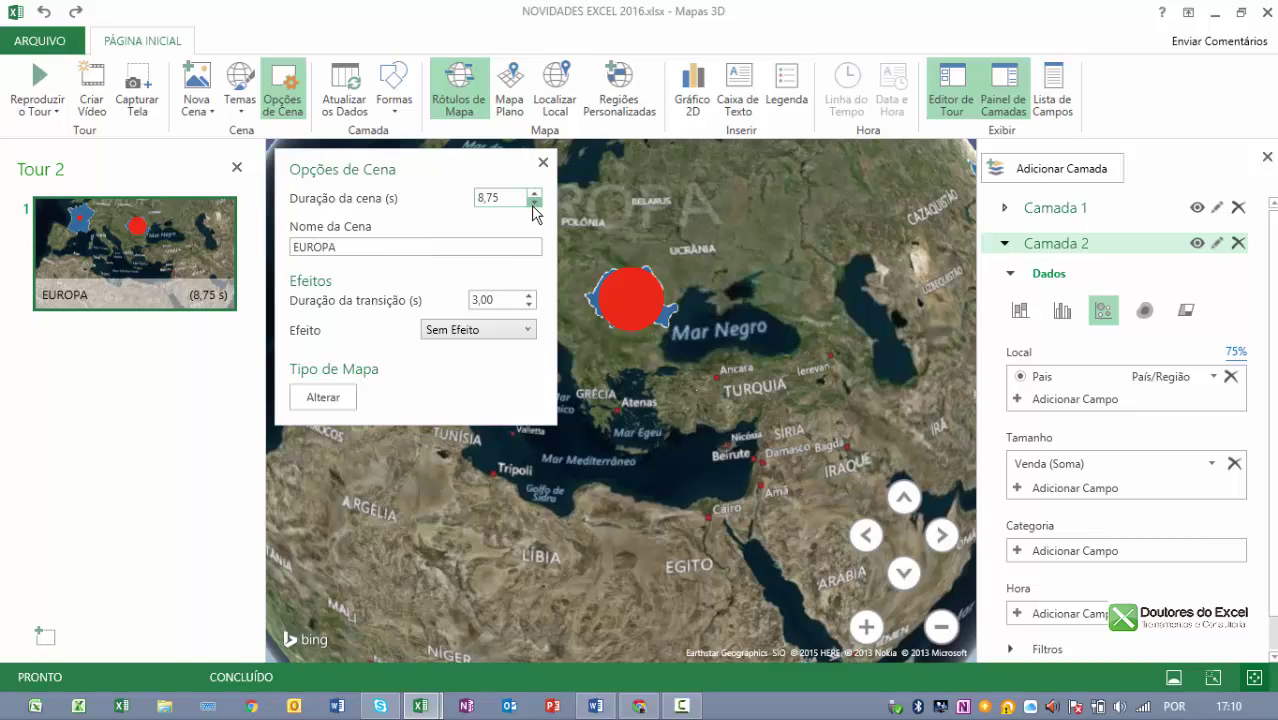
left_click(534, 203)
left_click(534, 203)
left_click(535, 203)
left_click(535, 203)
double_click(535, 203)
left_click(535, 203)
double_click(535, 203)
left_click(535, 203)
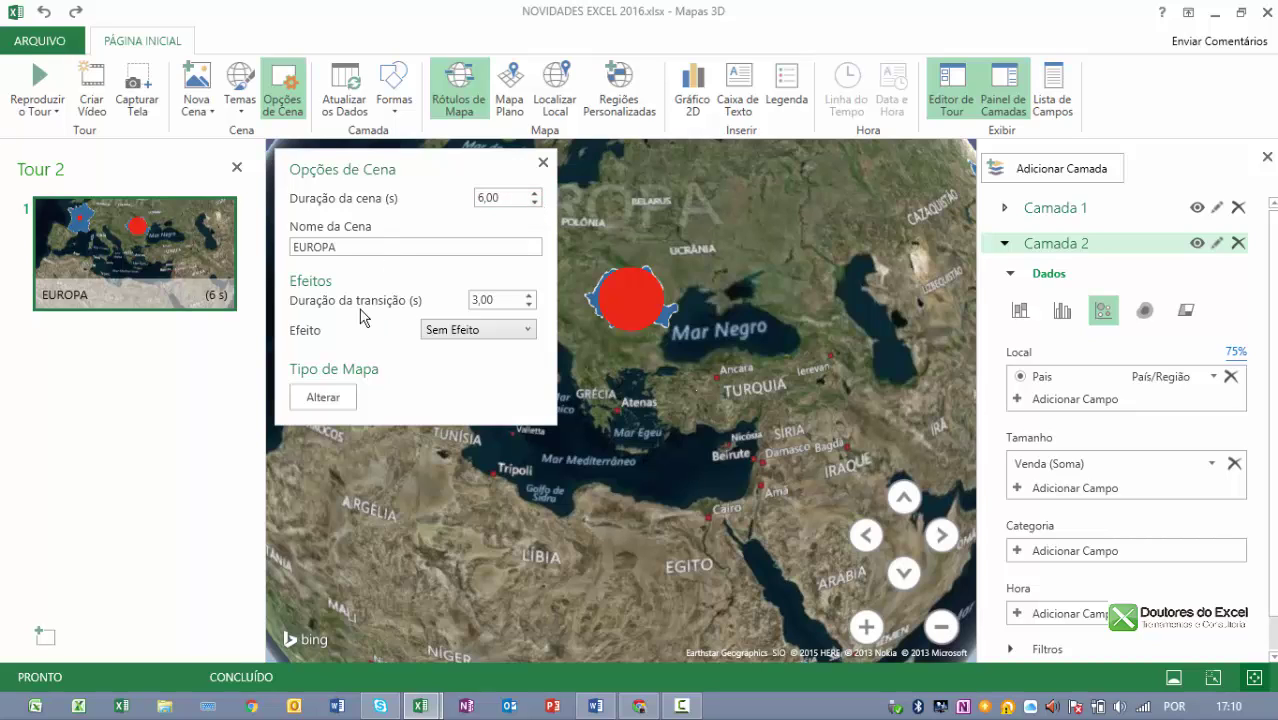
Set the transition duration to 2,00 s with the Sobrevoar effect, then close the scene options.
left_click(528, 306)
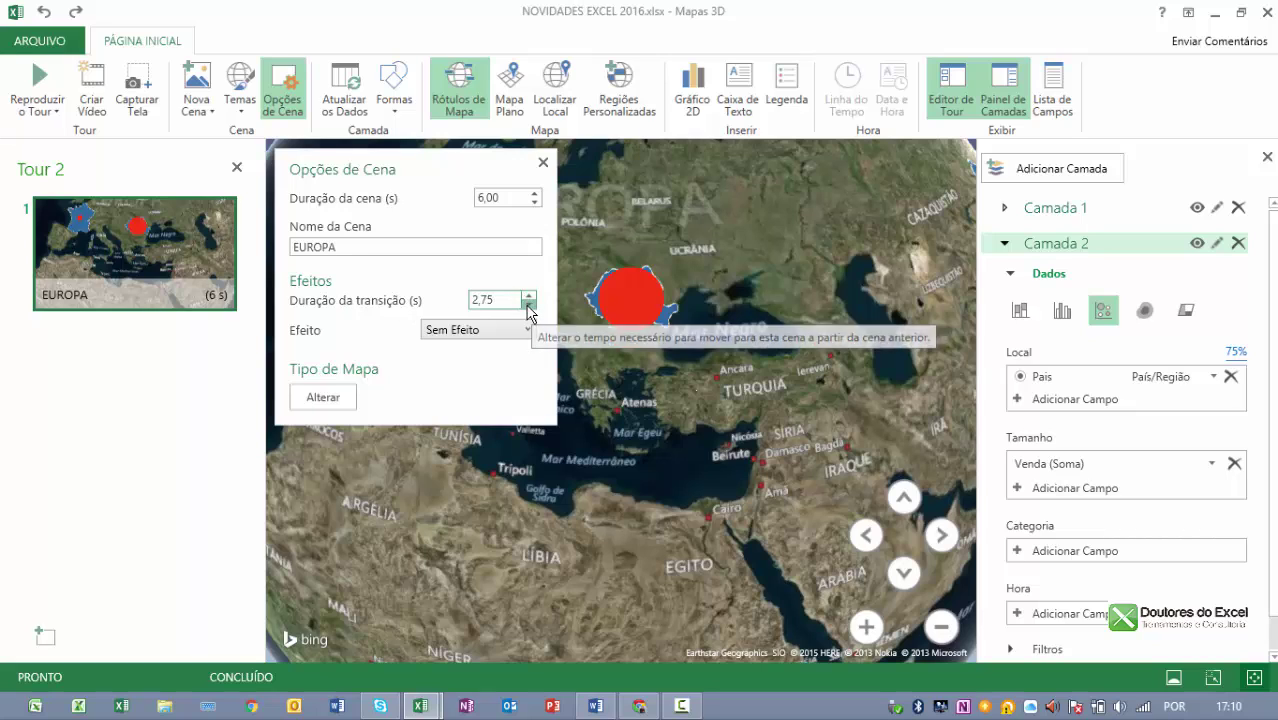
double_click(528, 306)
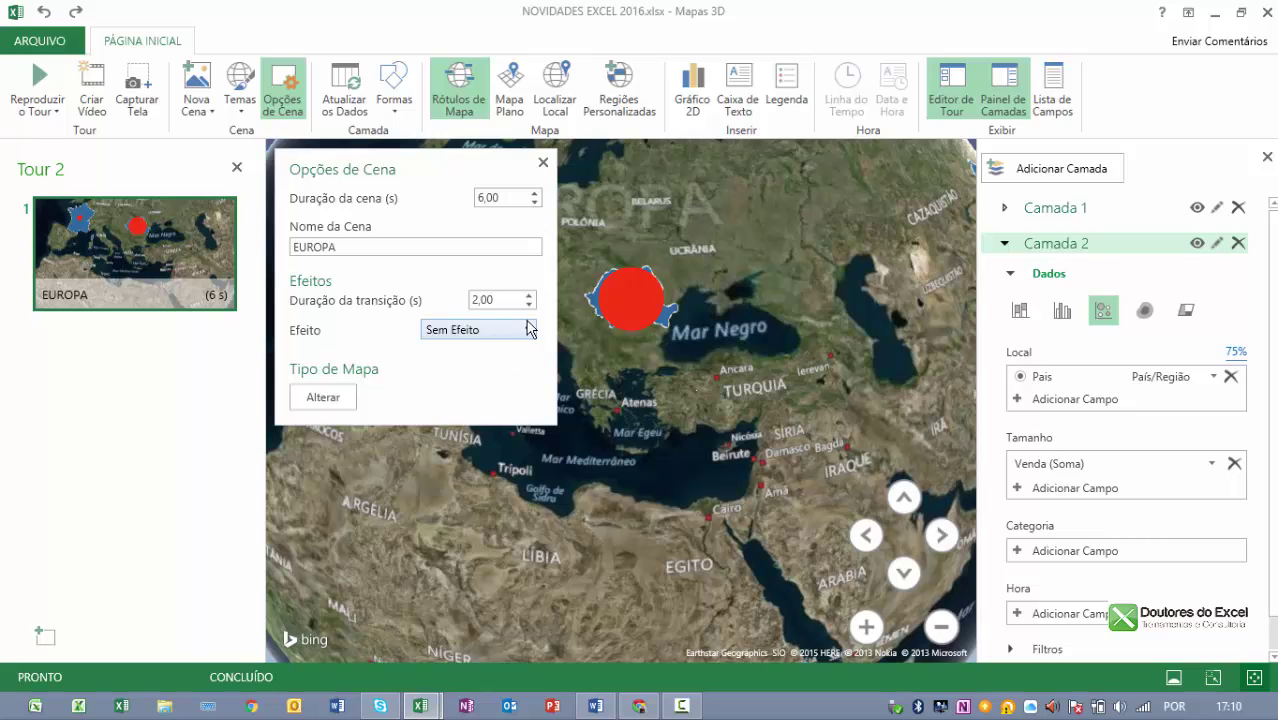
left_click(528, 330)
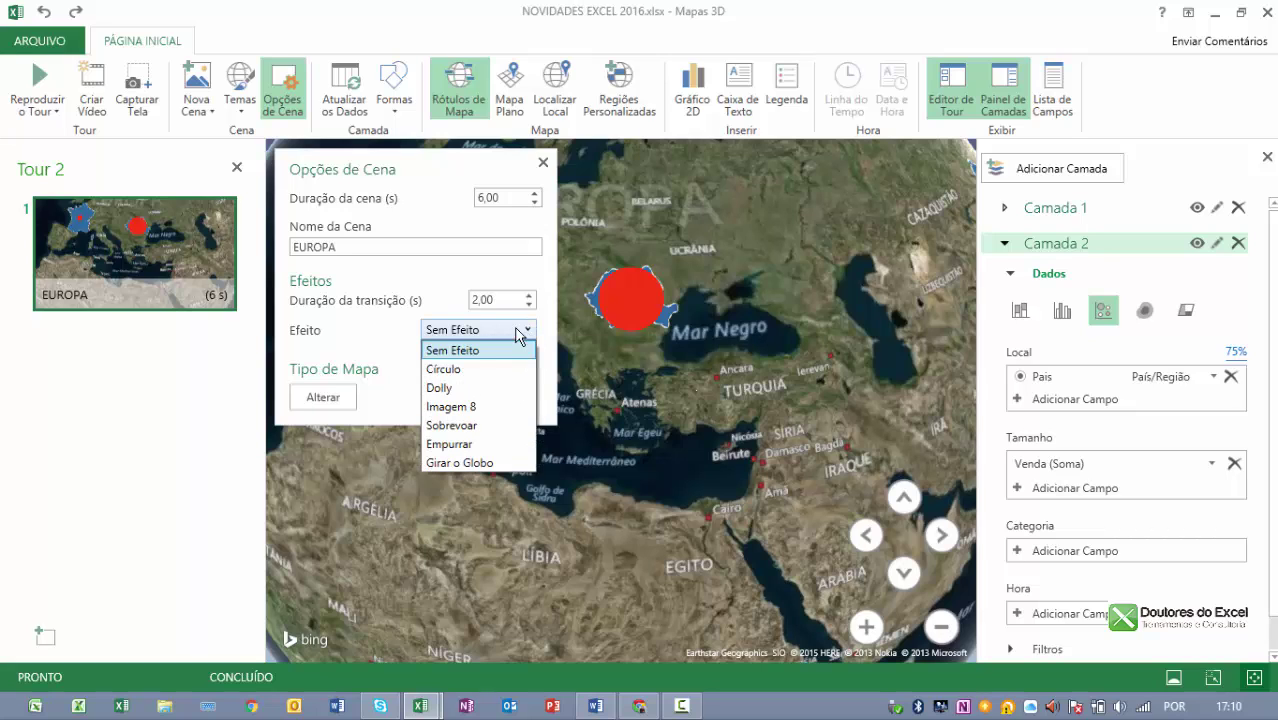
left_click(469, 426)
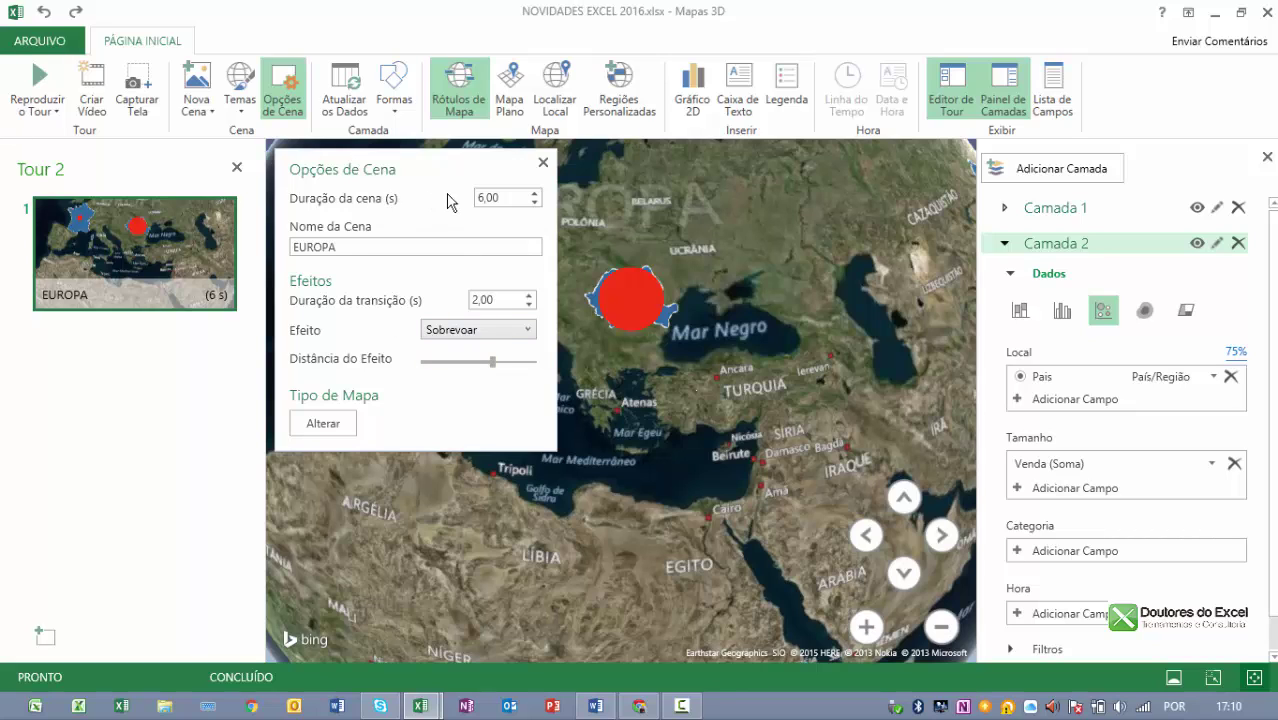
left_click(543, 166)
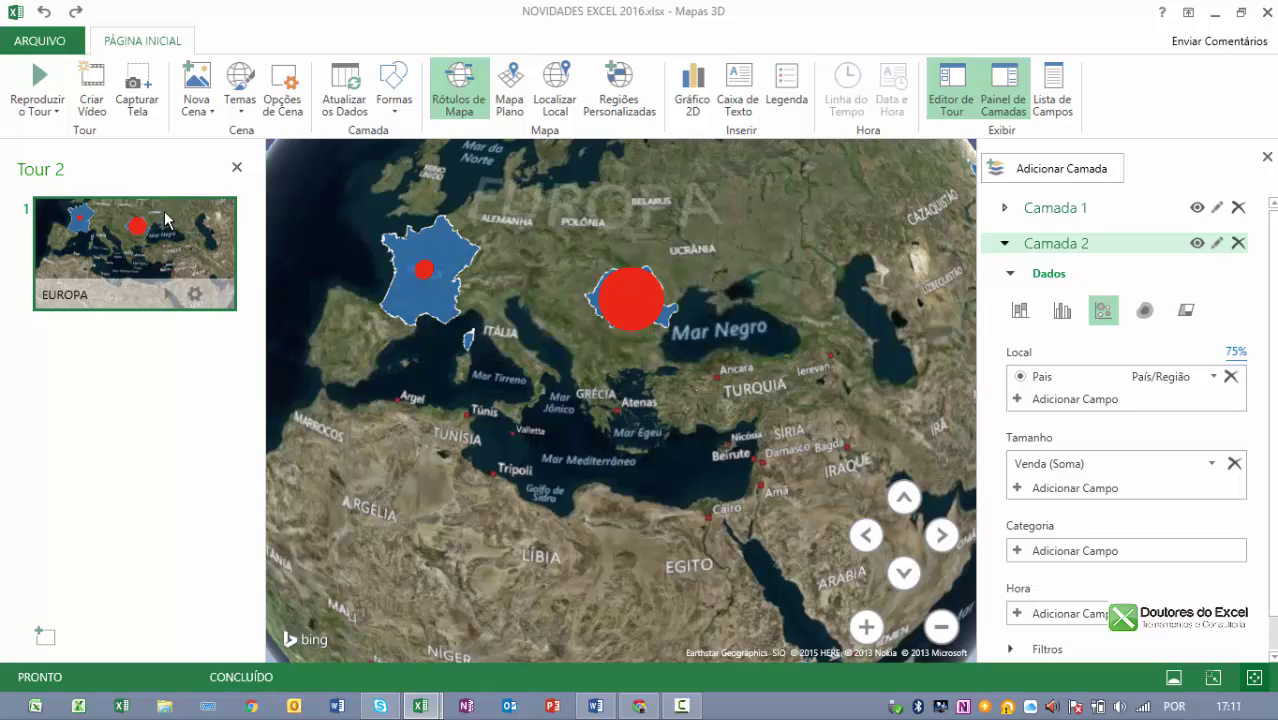
Add a copy of the EUROPA scene and rename it ASIA.
left_click(212, 111)
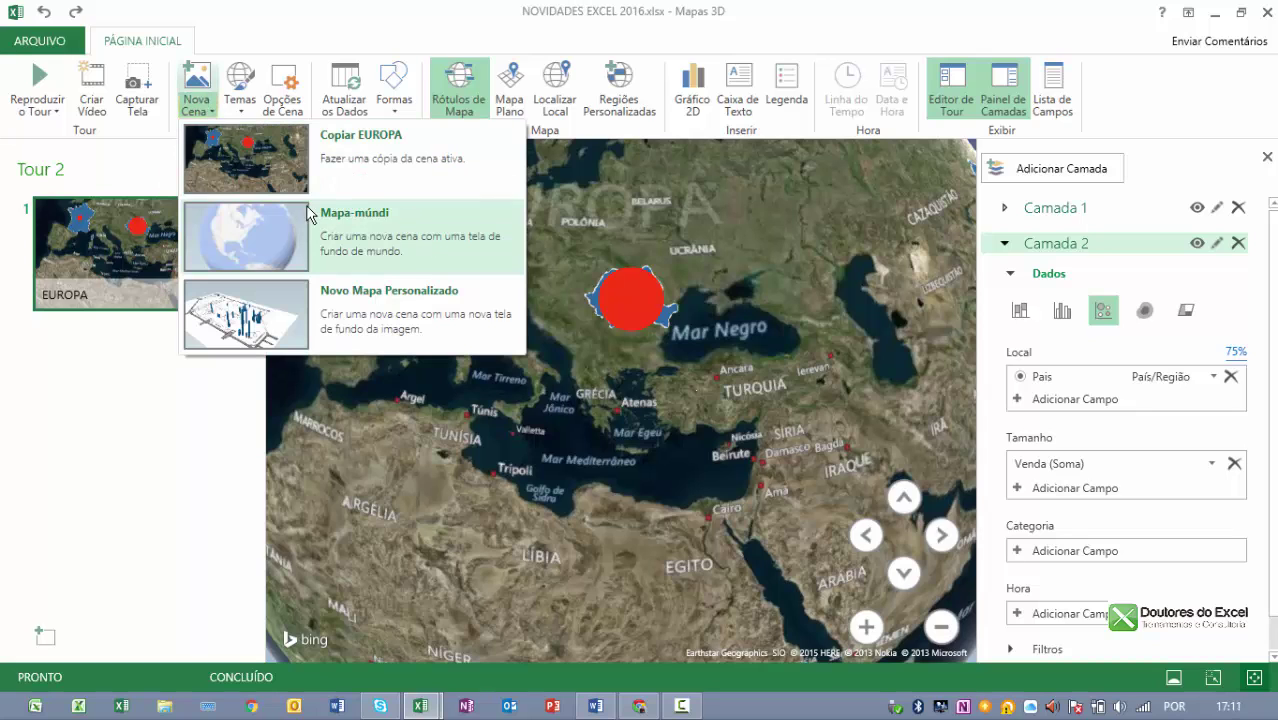
left_click(366, 158)
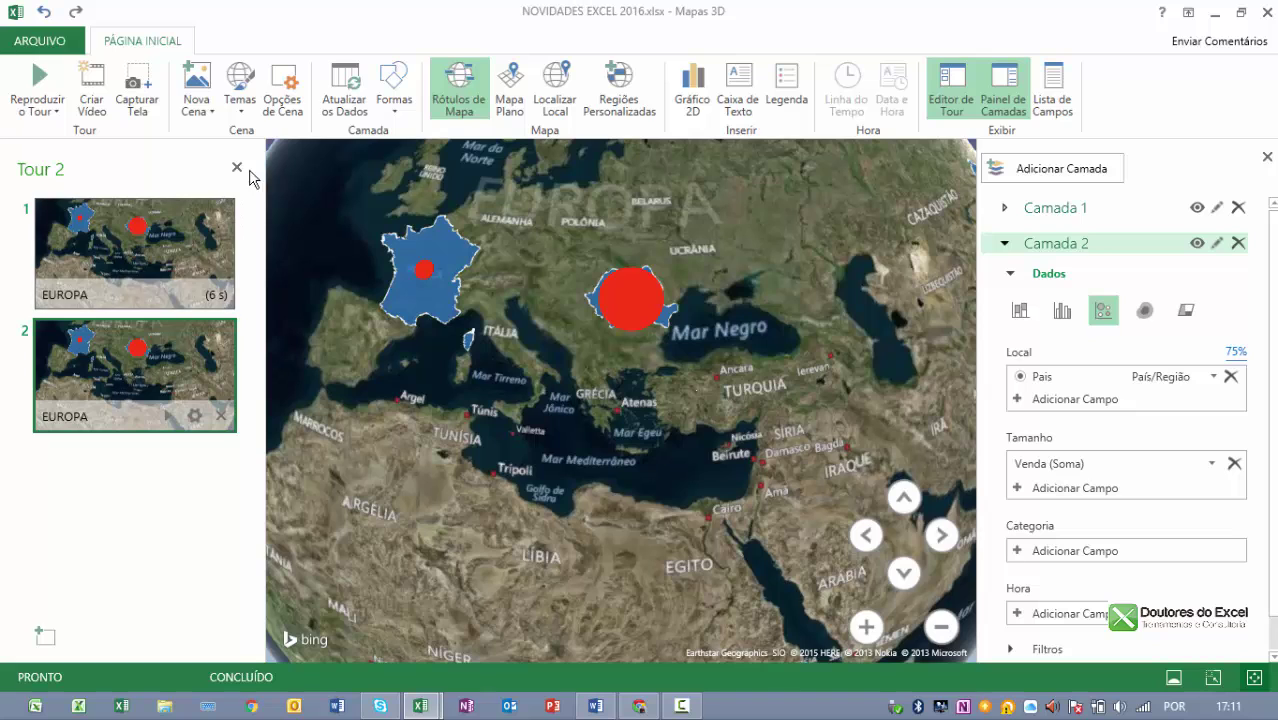
left_click(284, 92)
left_click_drag(396, 247, 283, 248)
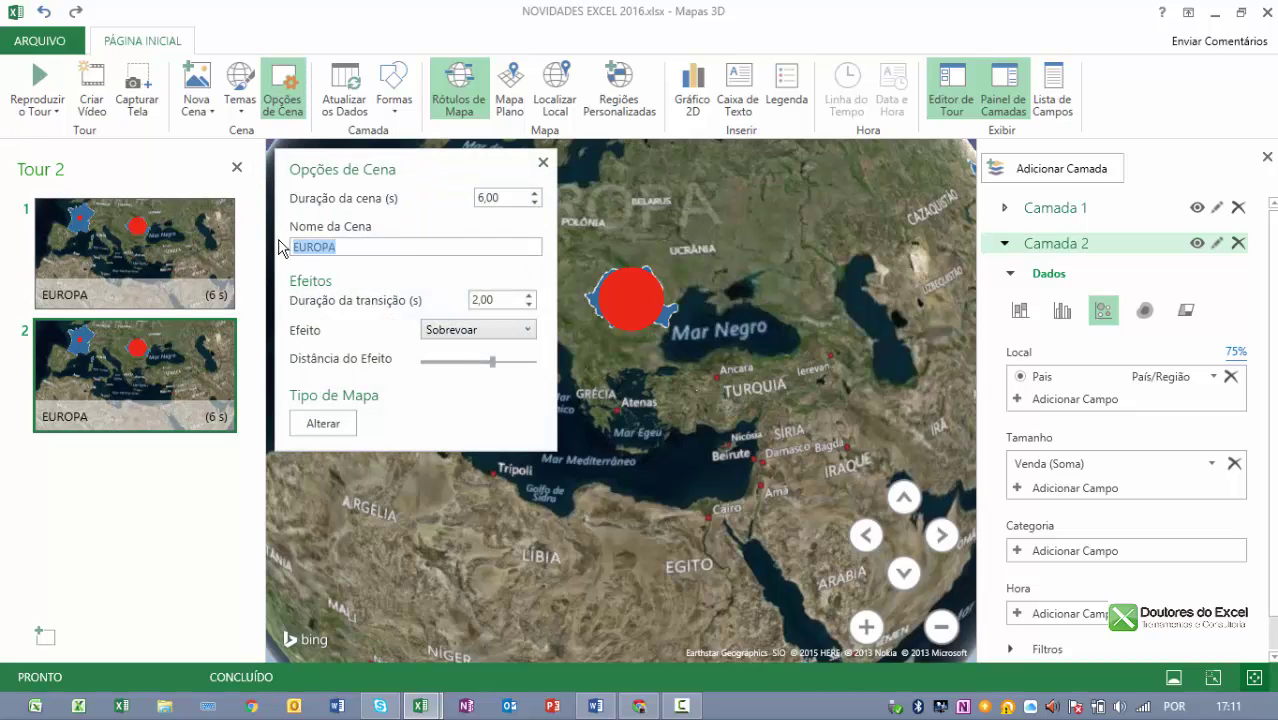
type("ASIA")
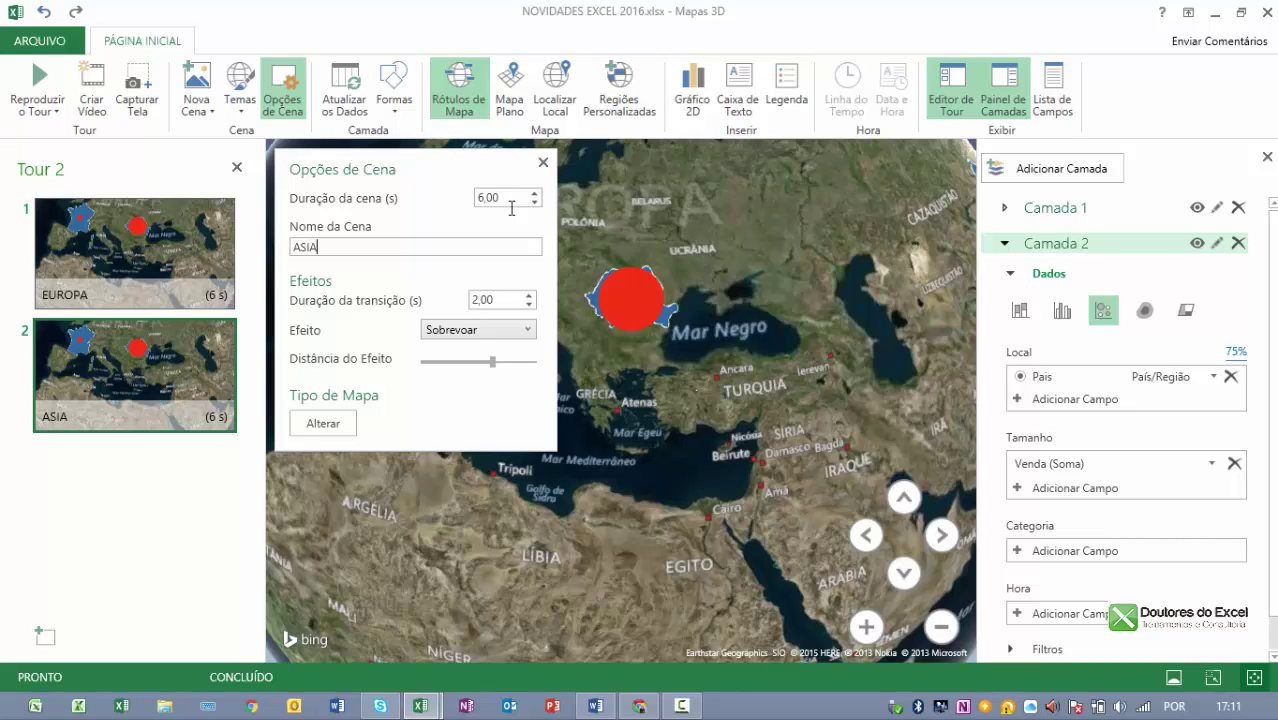
Give the ASIA scene the Girar o Globo effect and close the scene options.
left_click(526, 330)
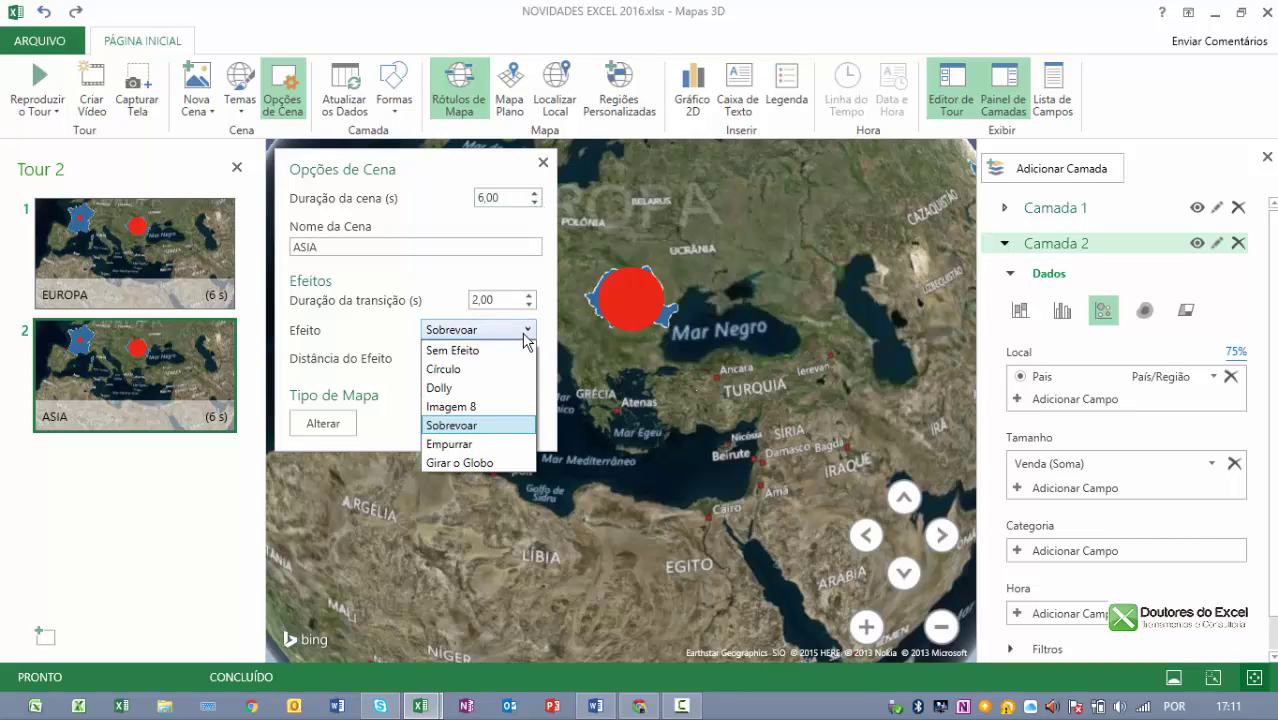
left_click(462, 463)
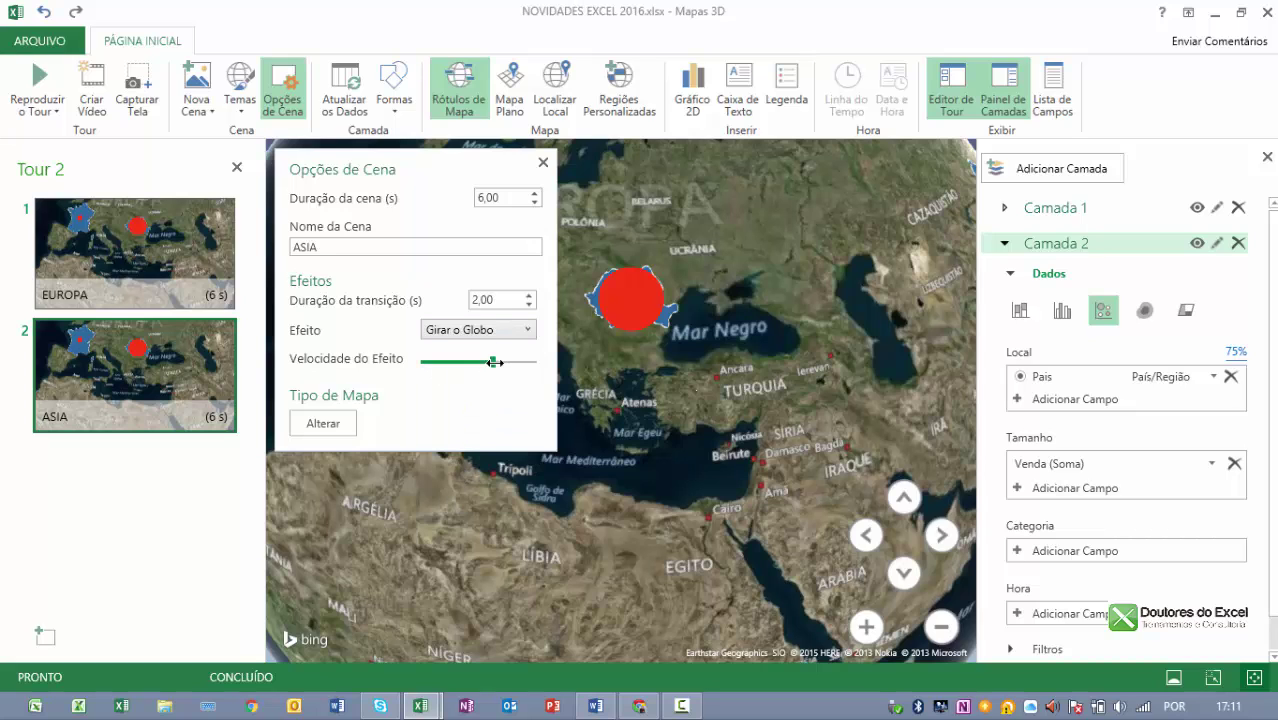
left_click(543, 163)
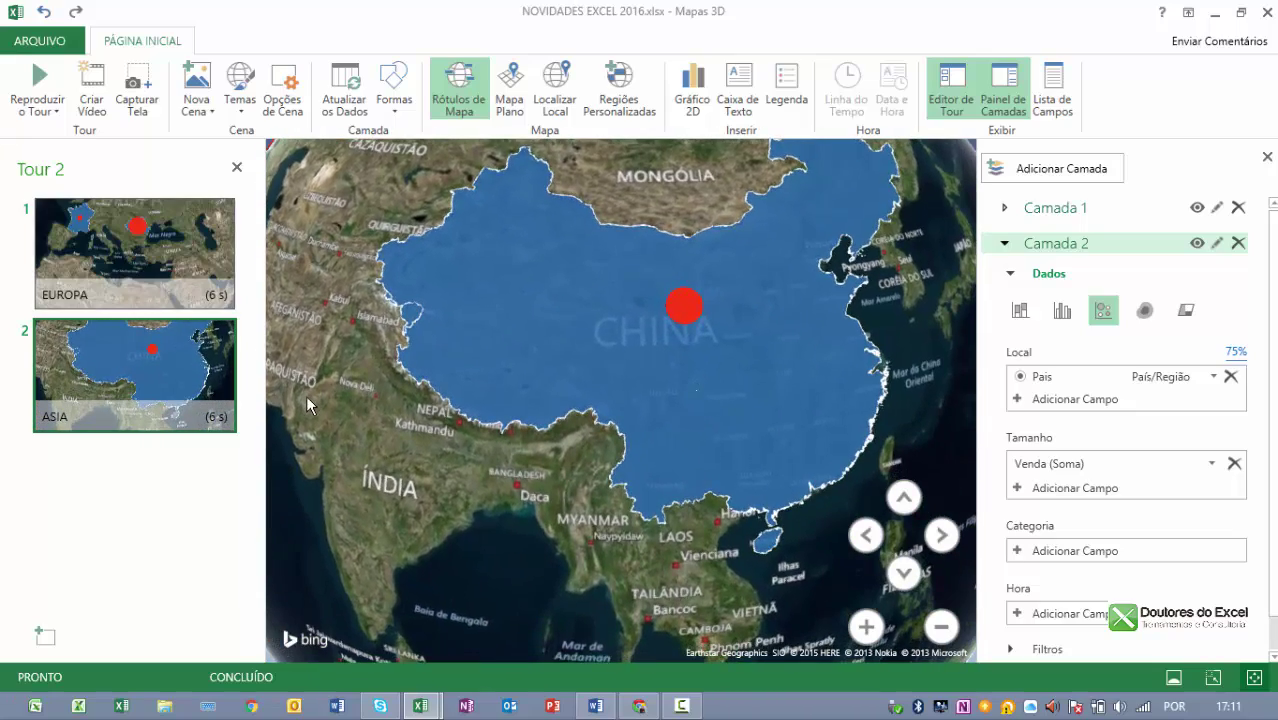
Zoom out, pan, tilt and rotate the globe to frame China and India with the horizon.
left_click(939, 627)
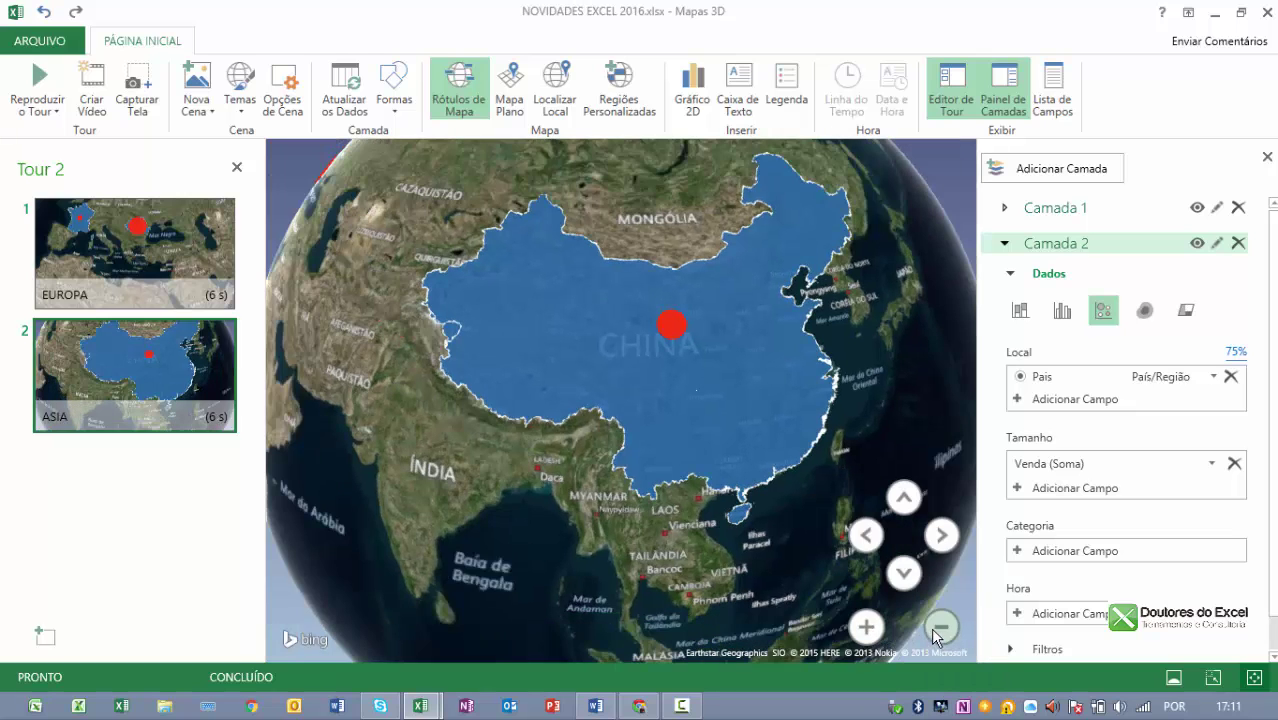
left_click_drag(855, 460, 845, 357)
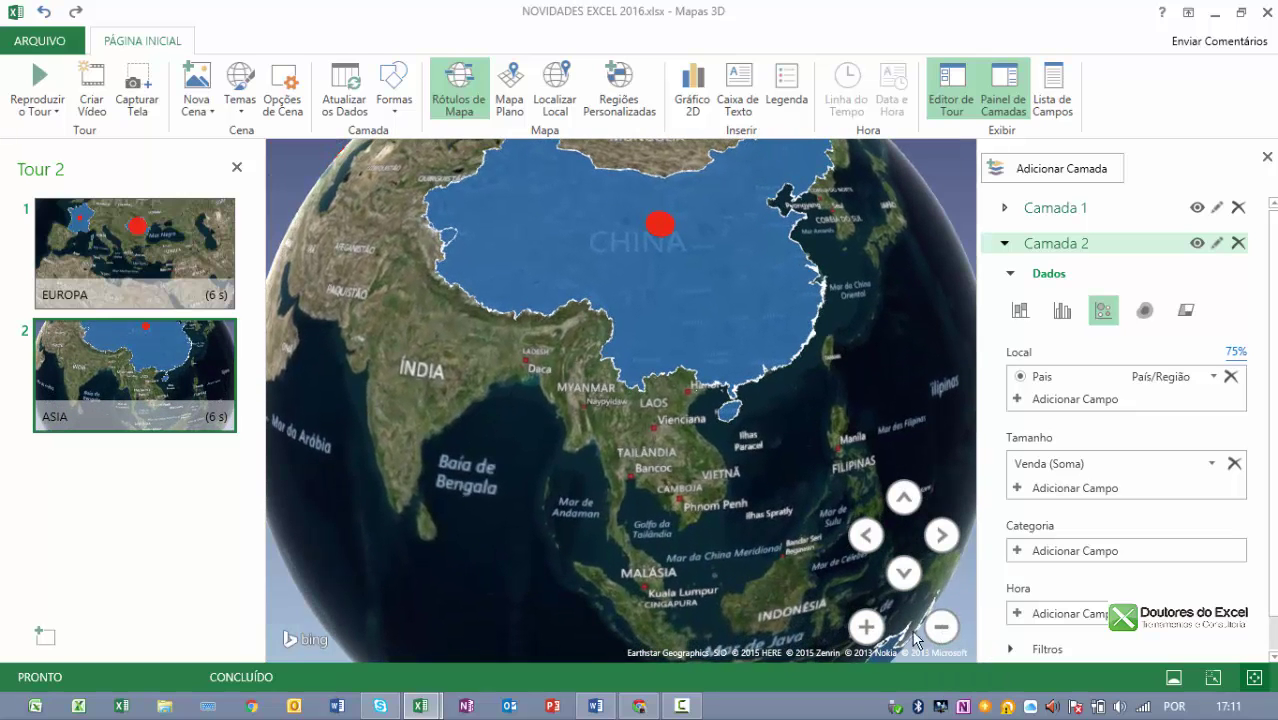
left_click(903, 573)
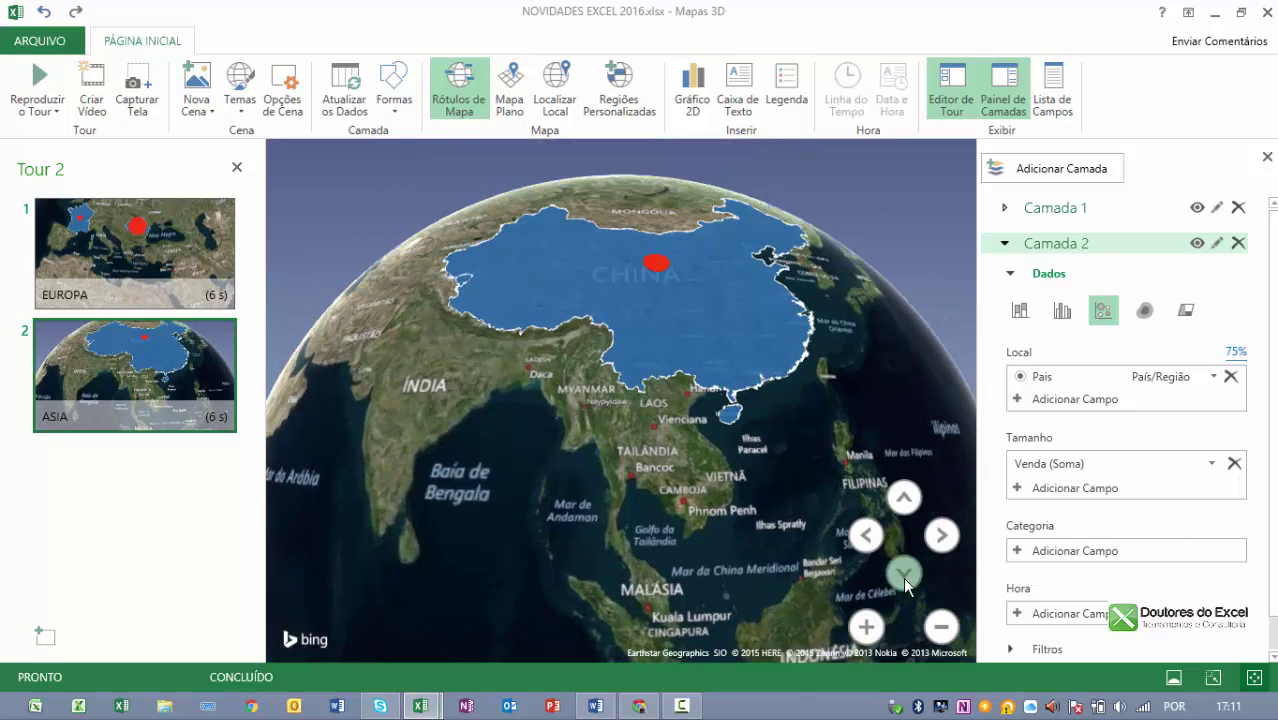
left_click(903, 575)
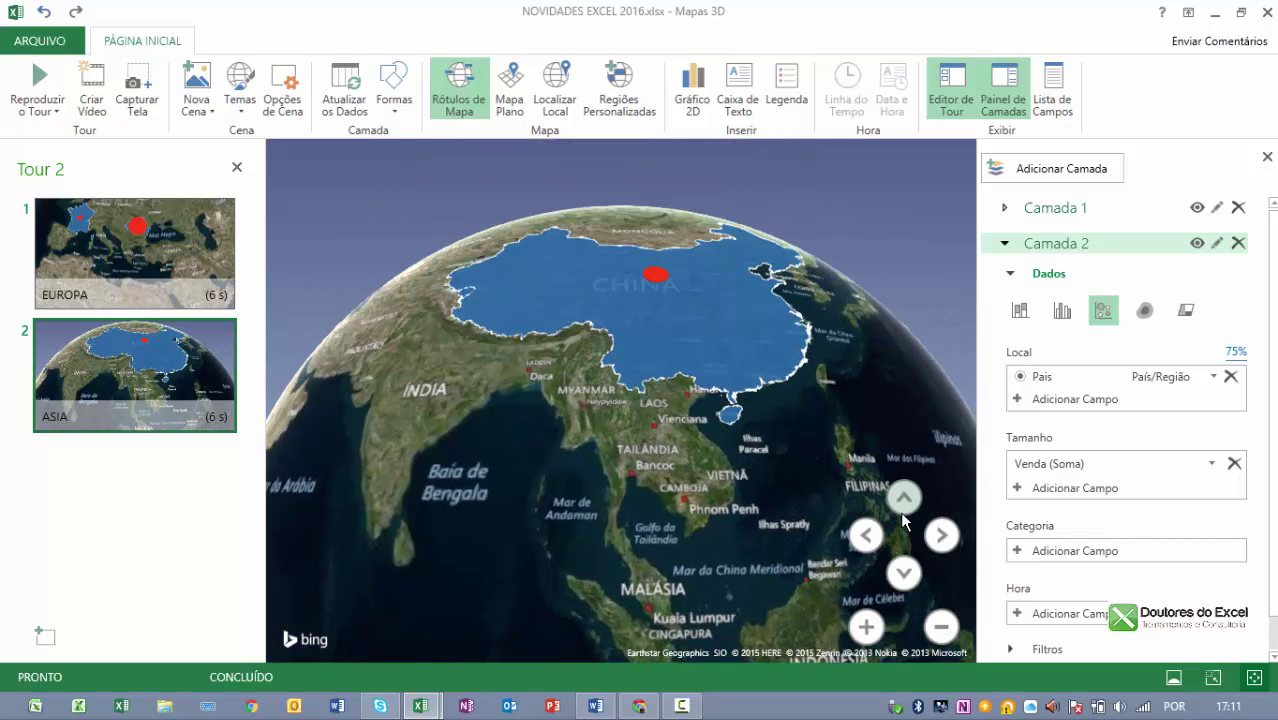
left_click(866, 535)
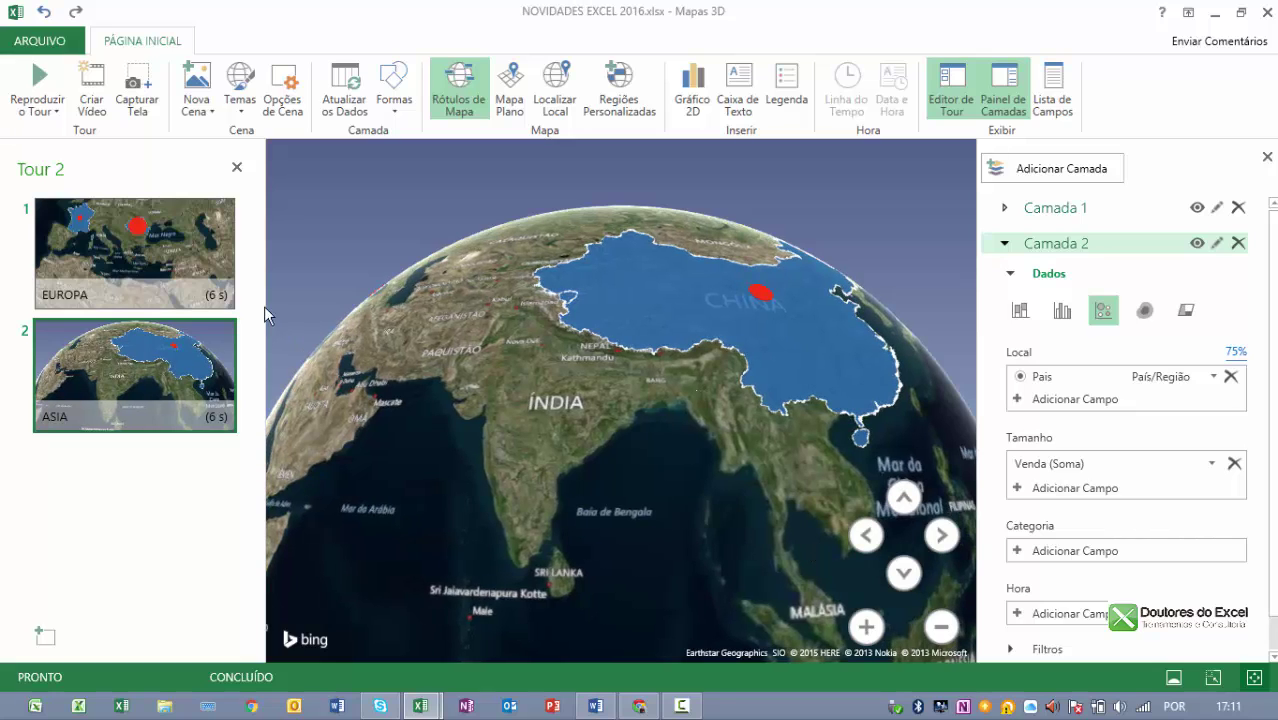
mouse_move(38, 90)
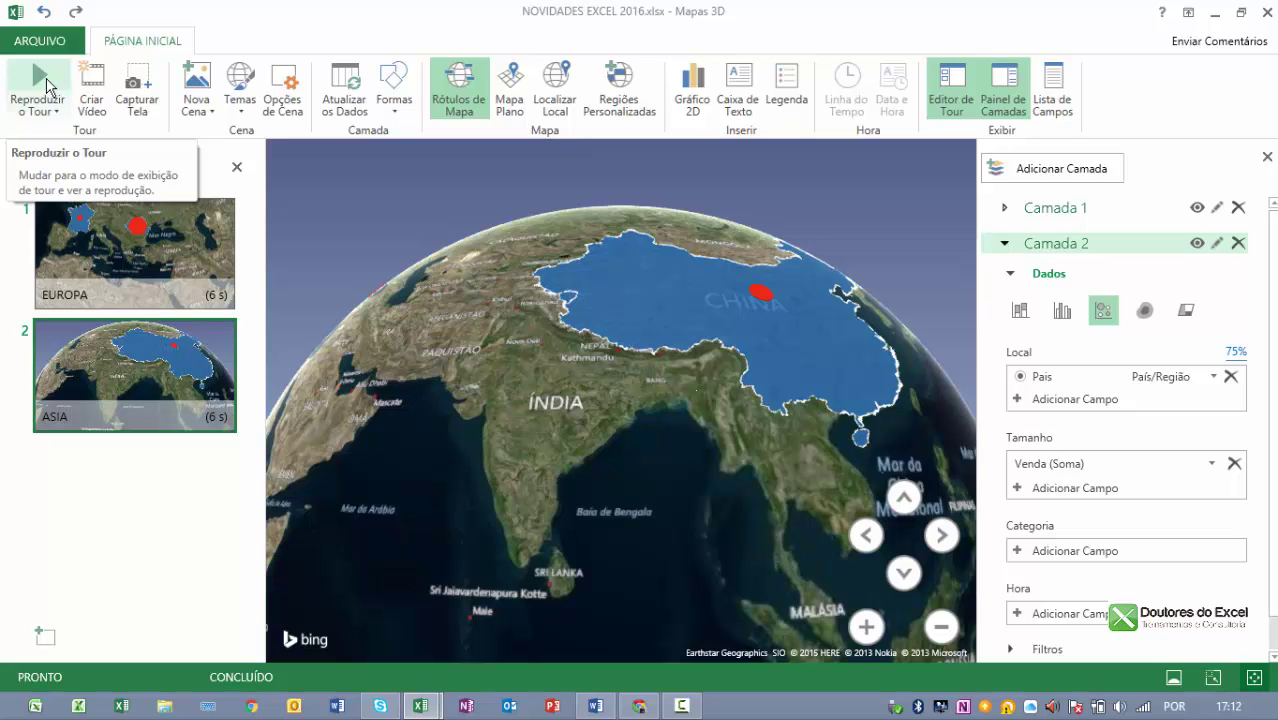
left_click(44, 85)
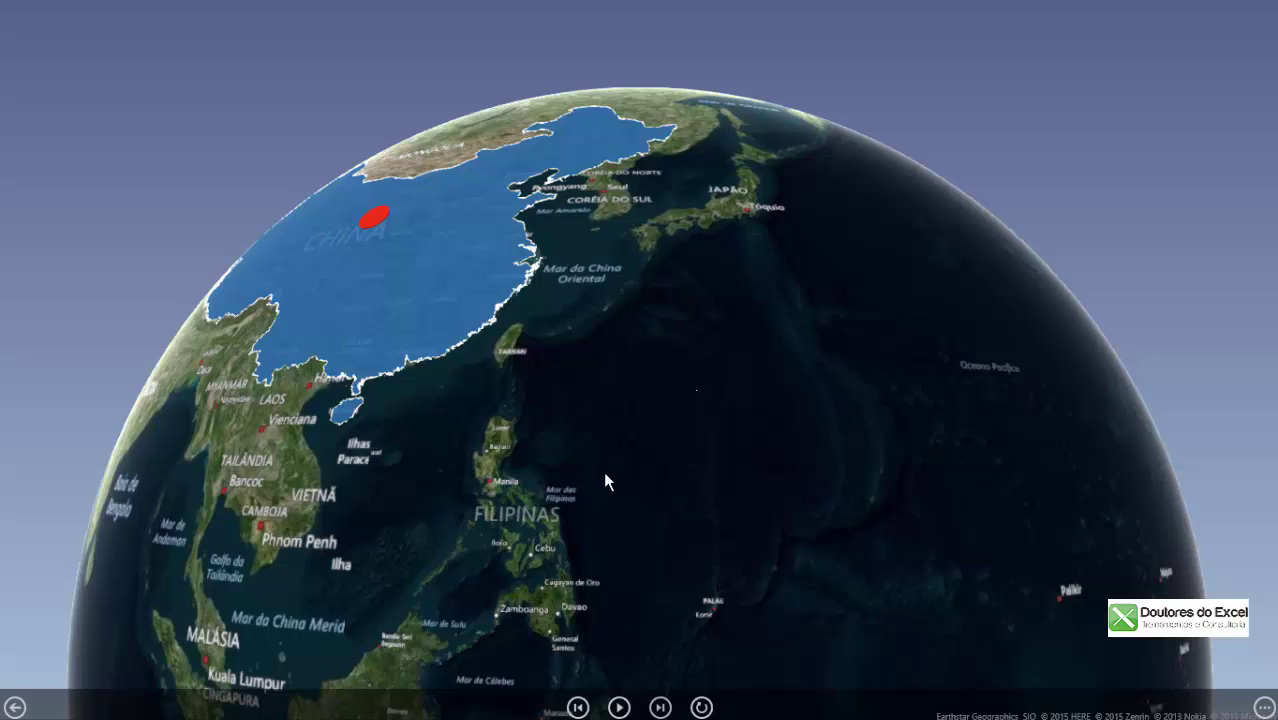
left_click_drag(607, 472, 566, 184)
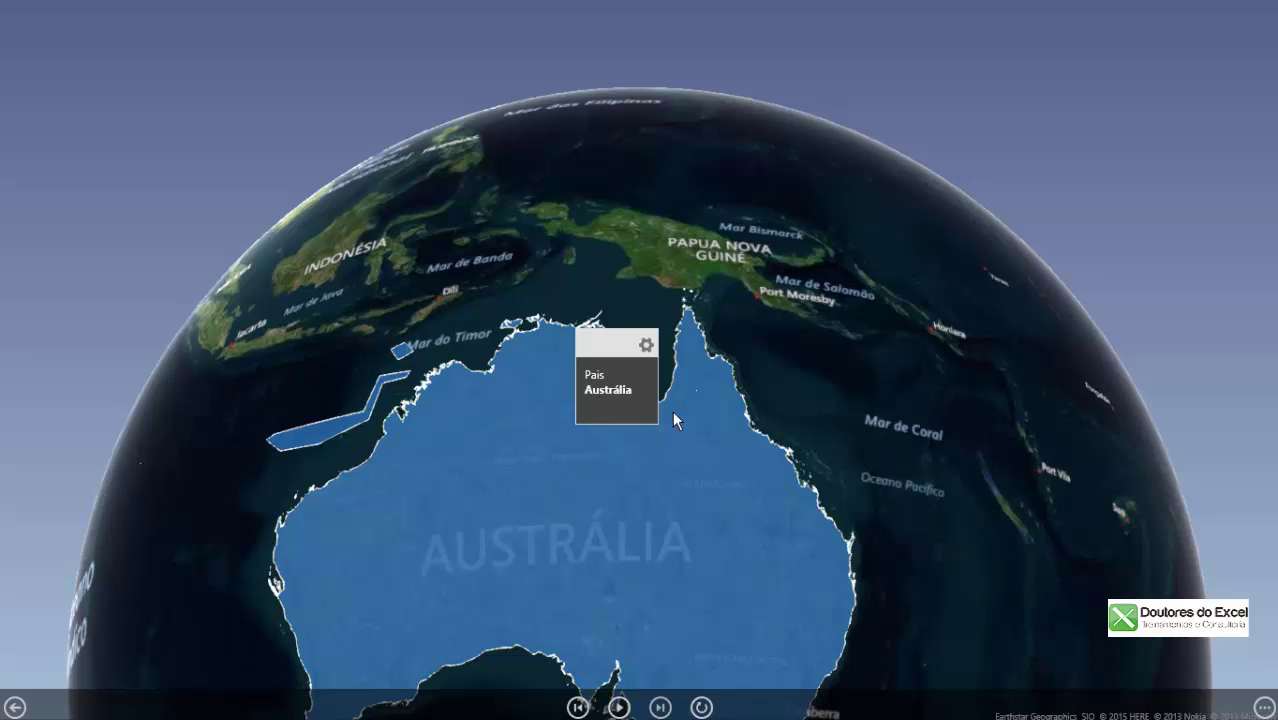
left_click_drag(596, 465, 808, 628)
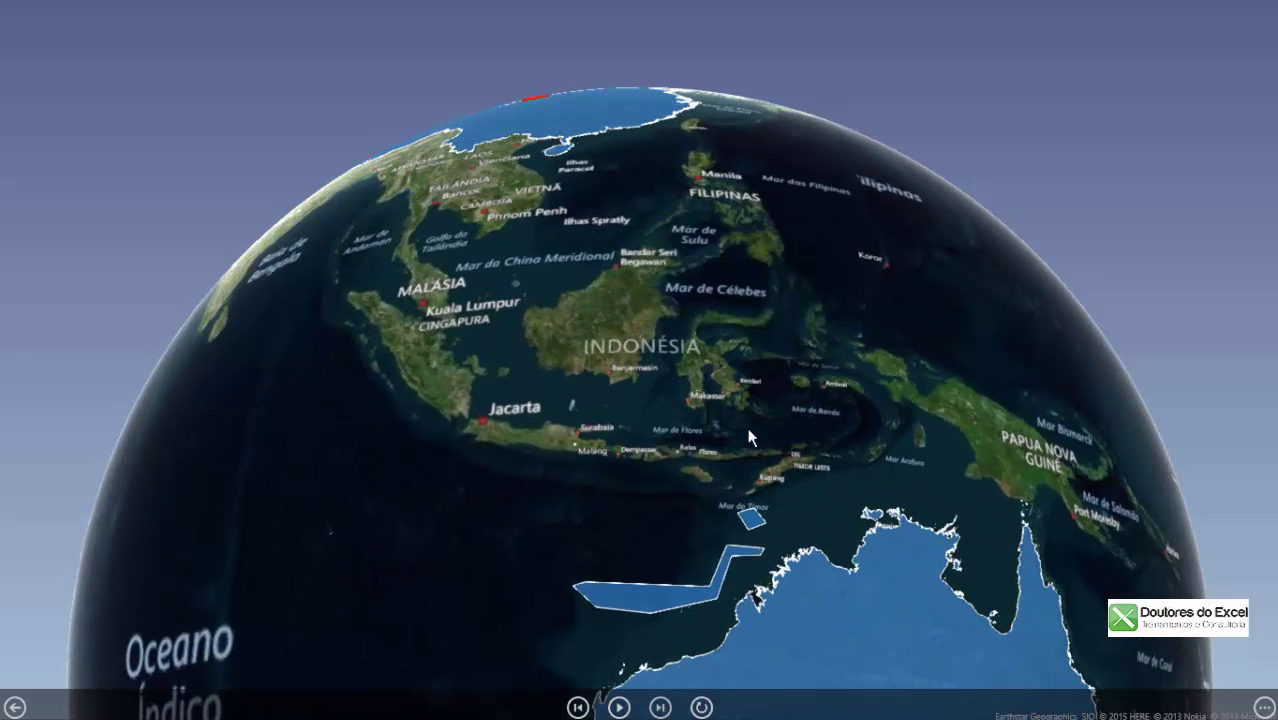
left_click_drag(747, 427, 837, 597)
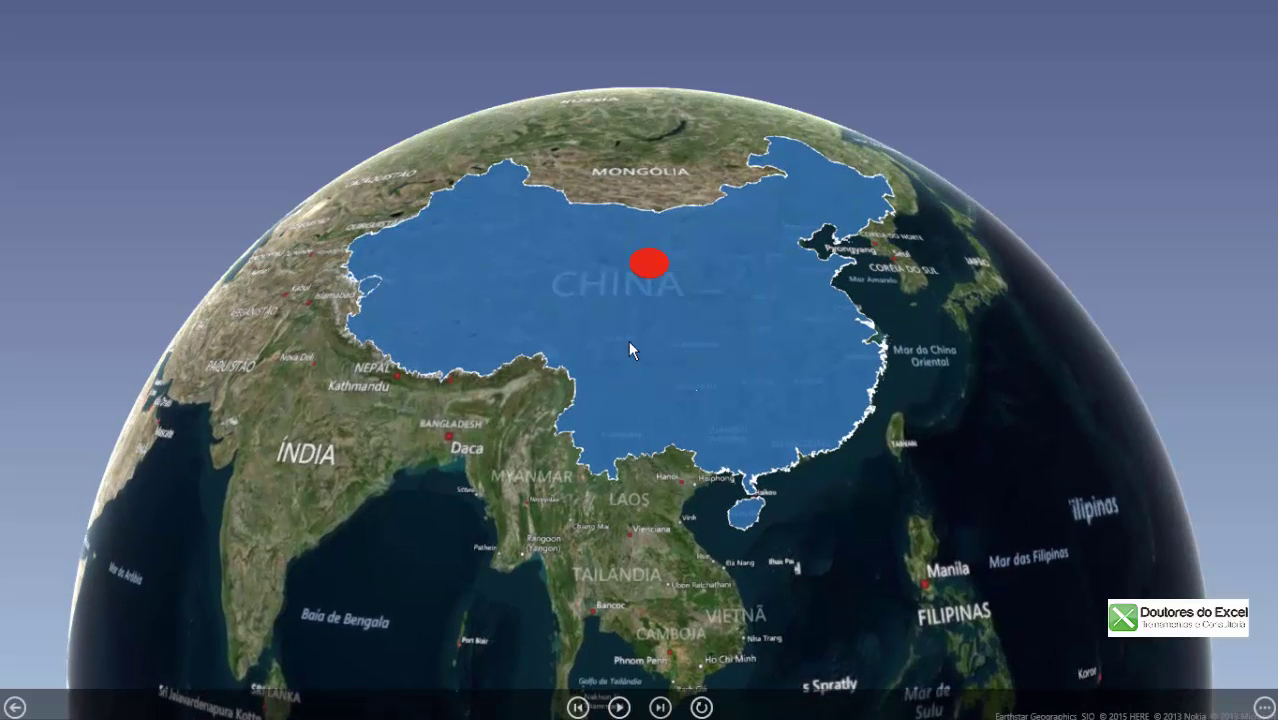
left_click(650, 262)
left_click_drag(618, 340, 938, 515)
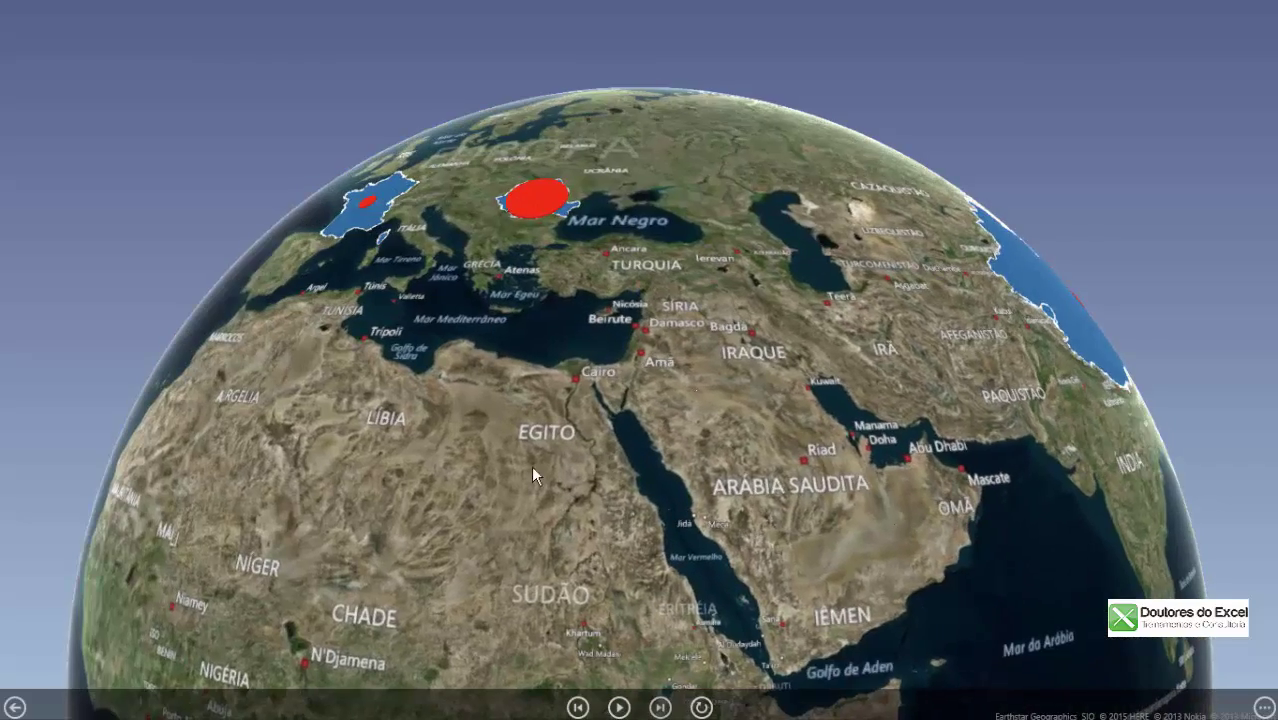
key("Escape")
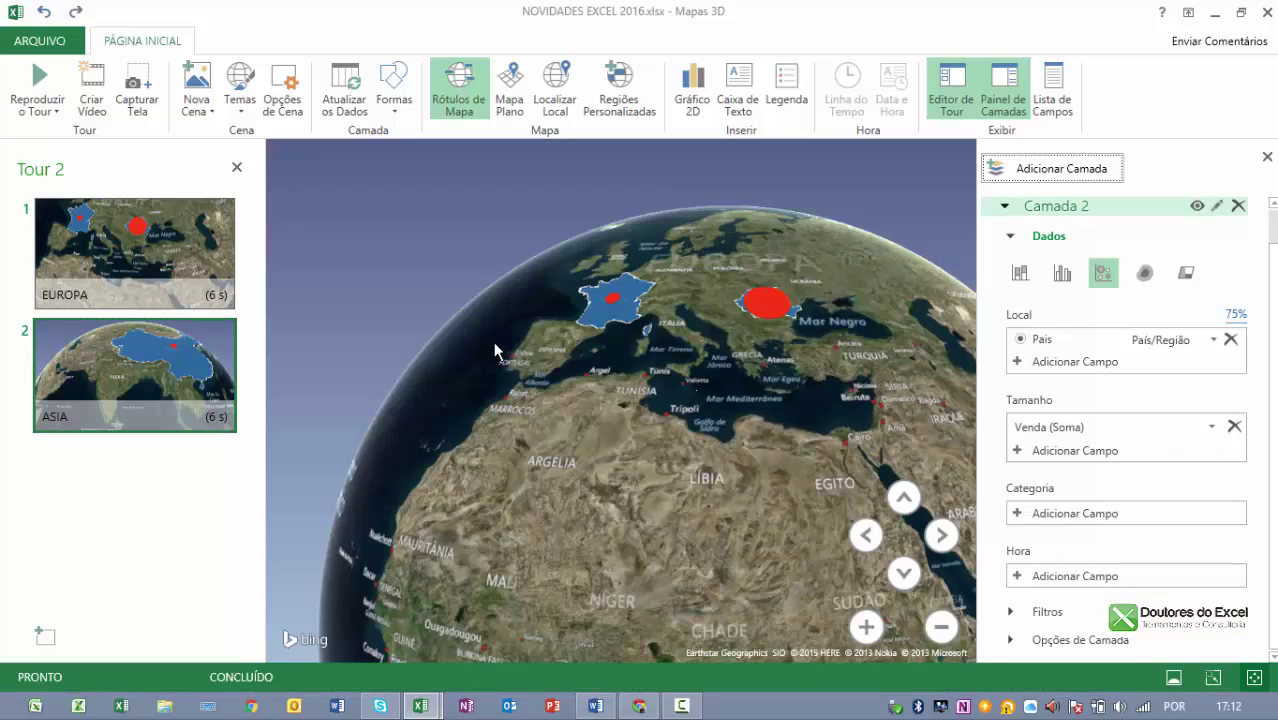
Start creating a video with the 360p Exportação Rápida e Dispositivo Móvel quality.
left_click(139, 112)
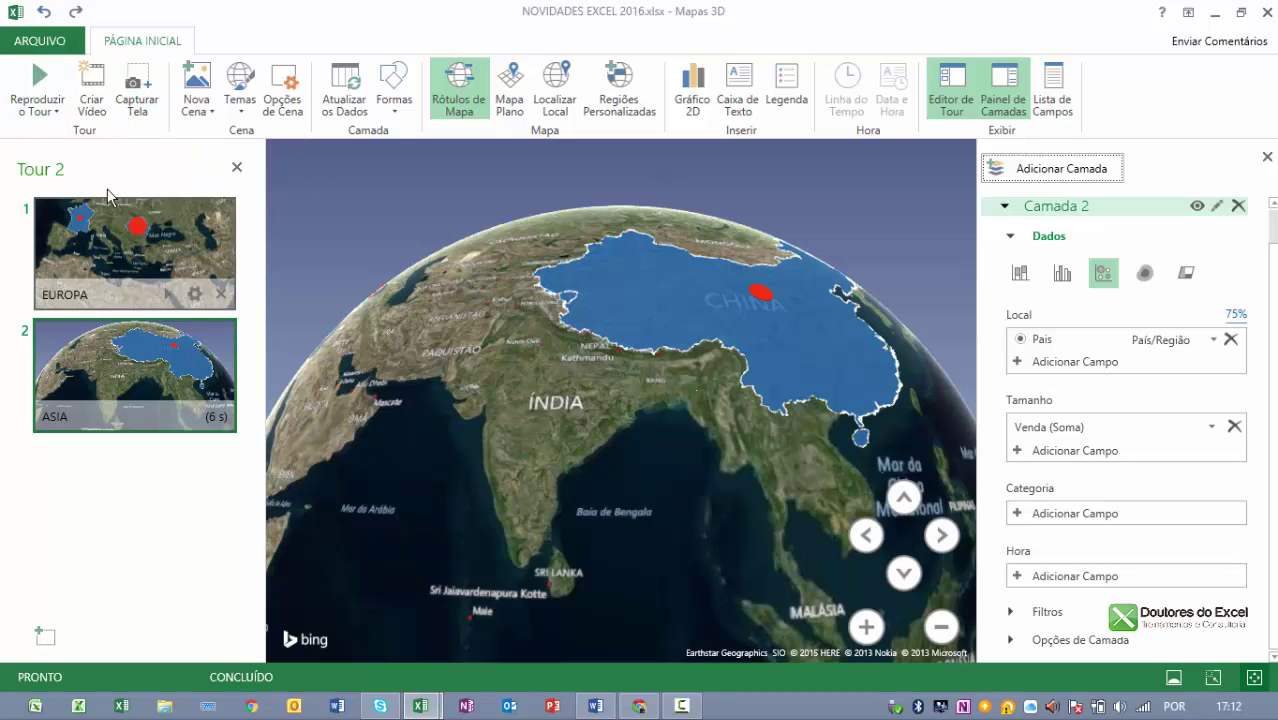
left_click(90, 99)
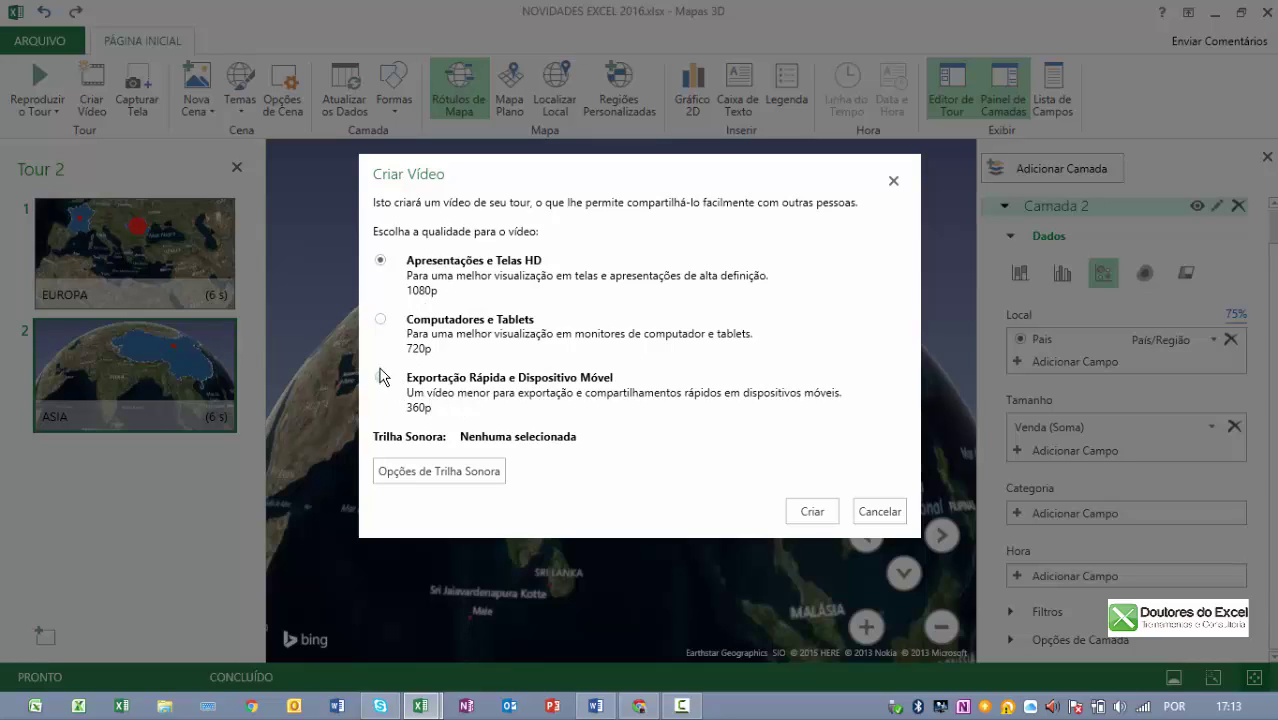
left_click(381, 378)
Apply the soundtrack options without a soundtrack and proceed to create the video.
left_click(426, 475)
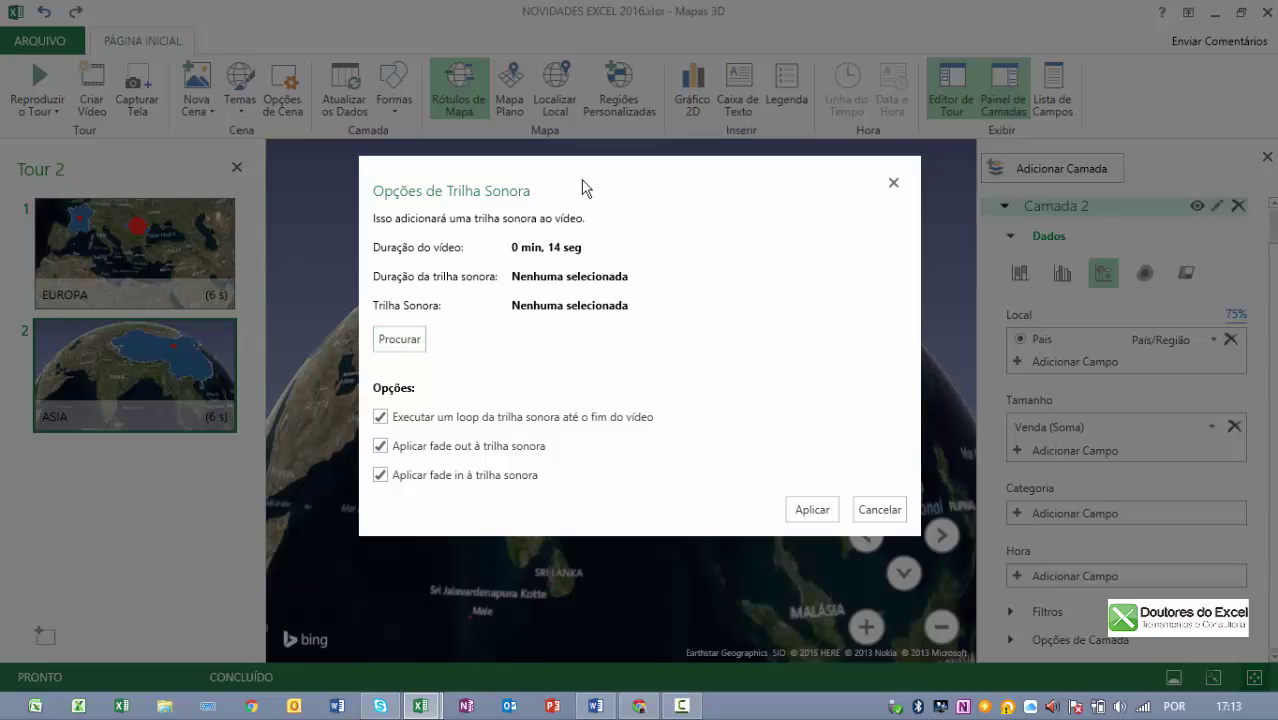
left_click(826, 511)
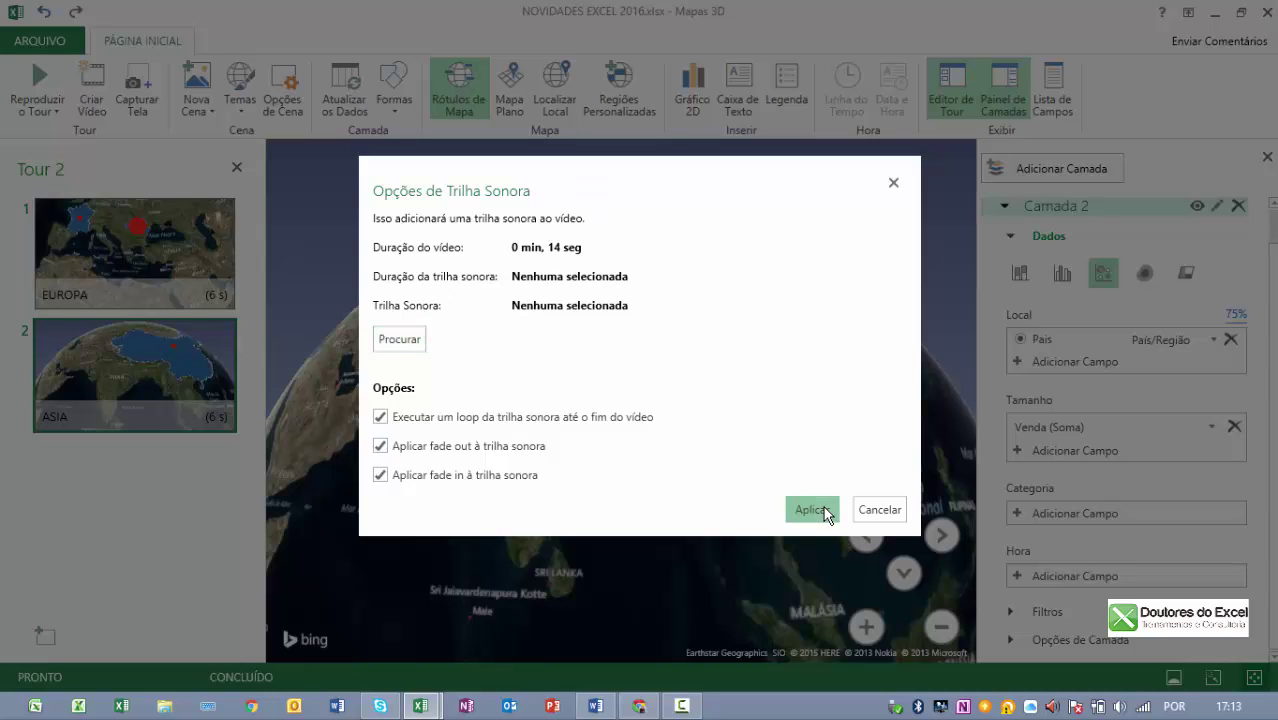
left_click(813, 514)
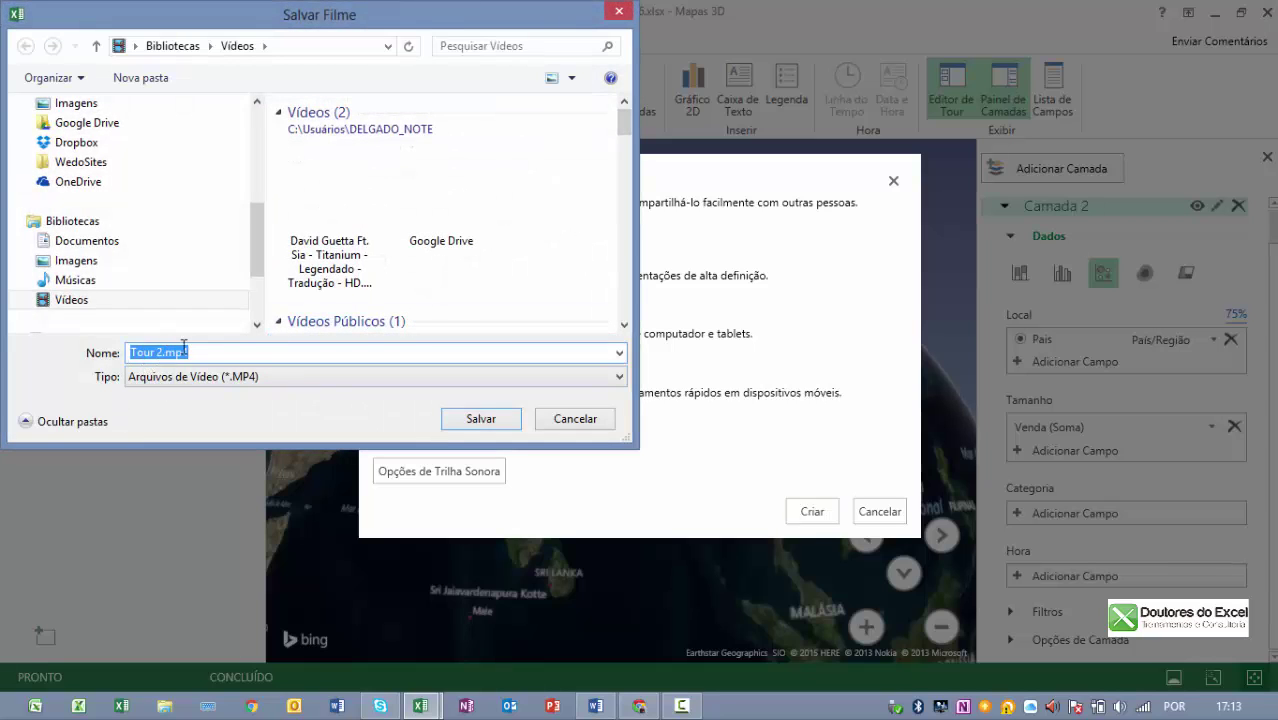
Save the video as Tour 2.mp4 in the Vídeos library.
left_click(480, 420)
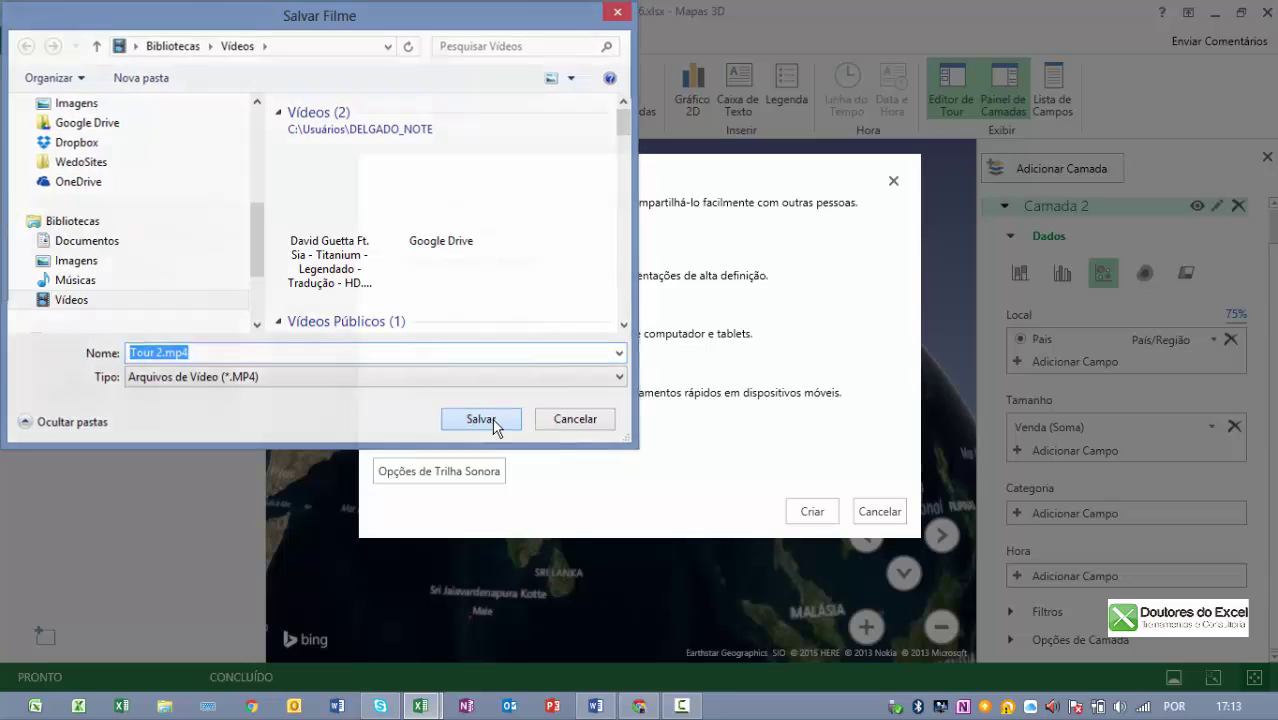